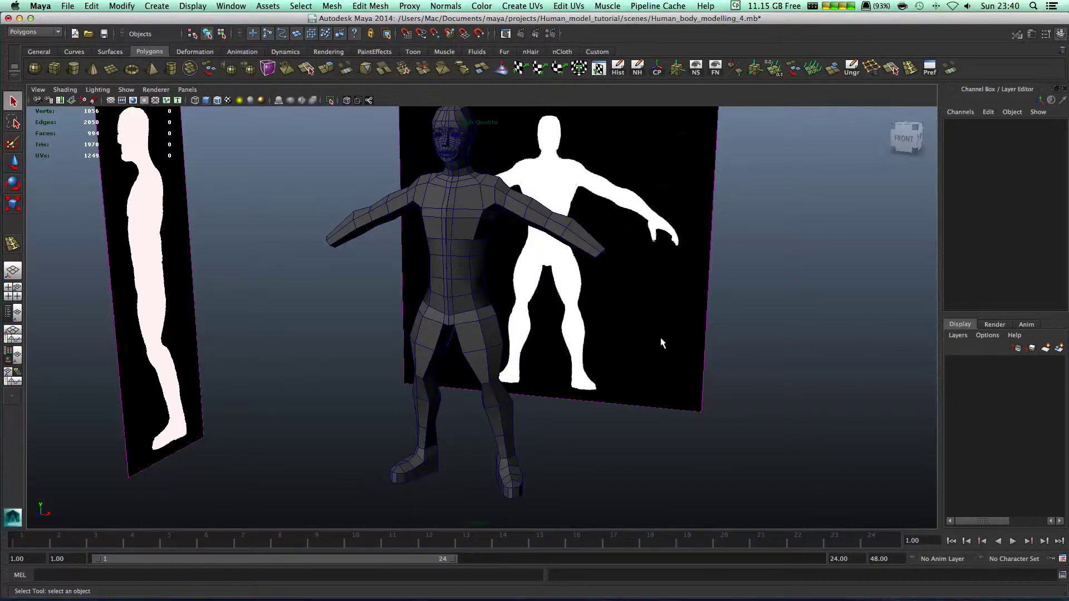
Select the two end faces of the arm at the wrist and extrude them slightly toward the hand of the front reference
right_click_drag(662, 339, 572, 271, "alt")
middle_click_drag(573, 272, 482, 299, "alt")
scroll(528, 287, "up", 5)
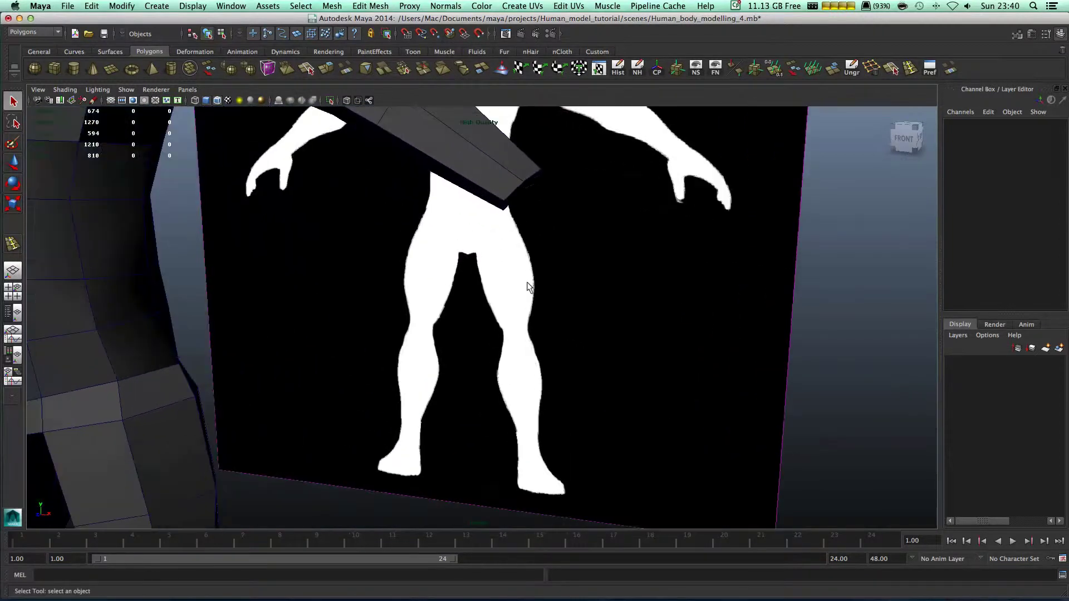
left_click_drag(497, 291, 319, 233, "alt")
right_click_drag(318, 234, 338, 257)
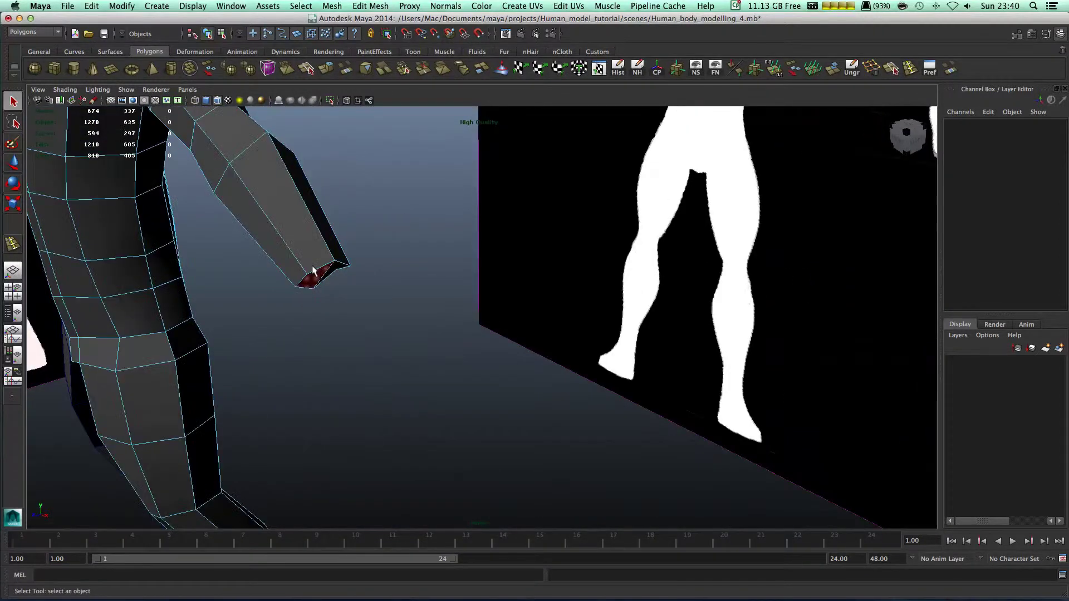
left_click(315, 273)
key("space")
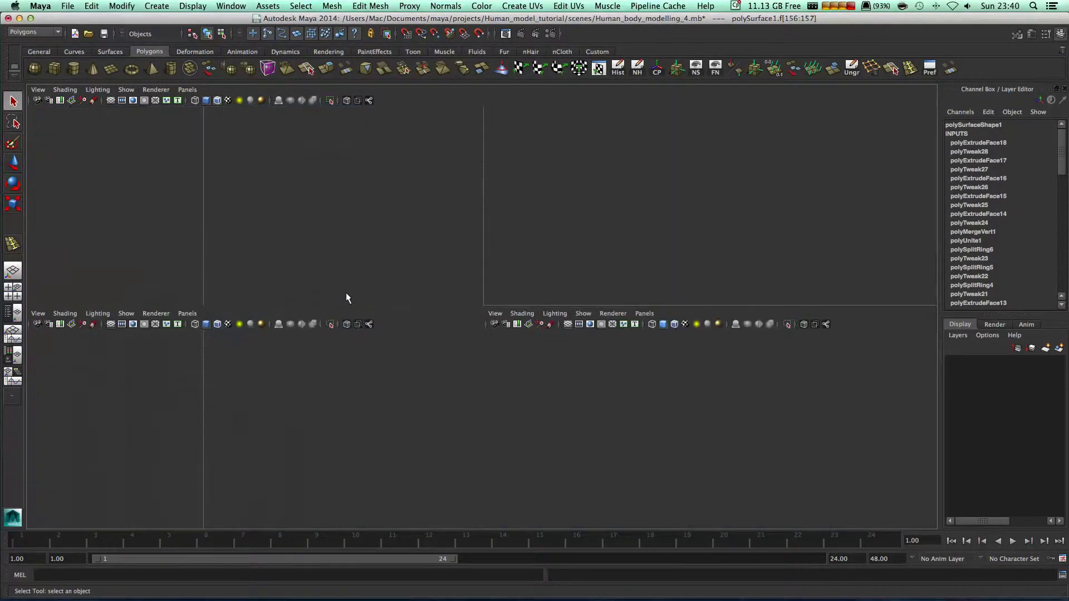
key("space")
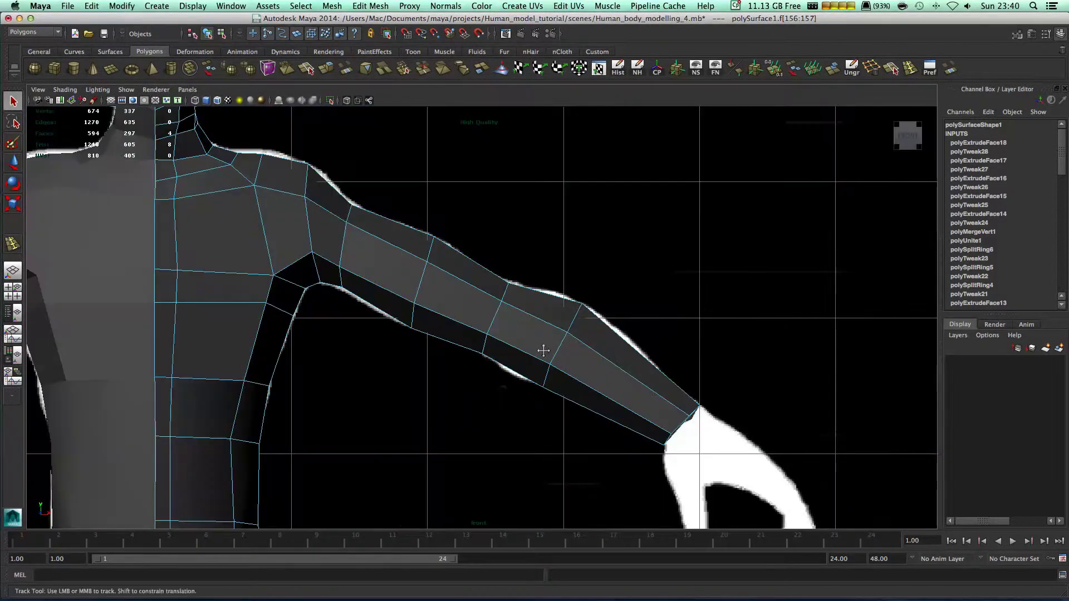
middle_click_drag(544, 351, 393, 271, "alt")
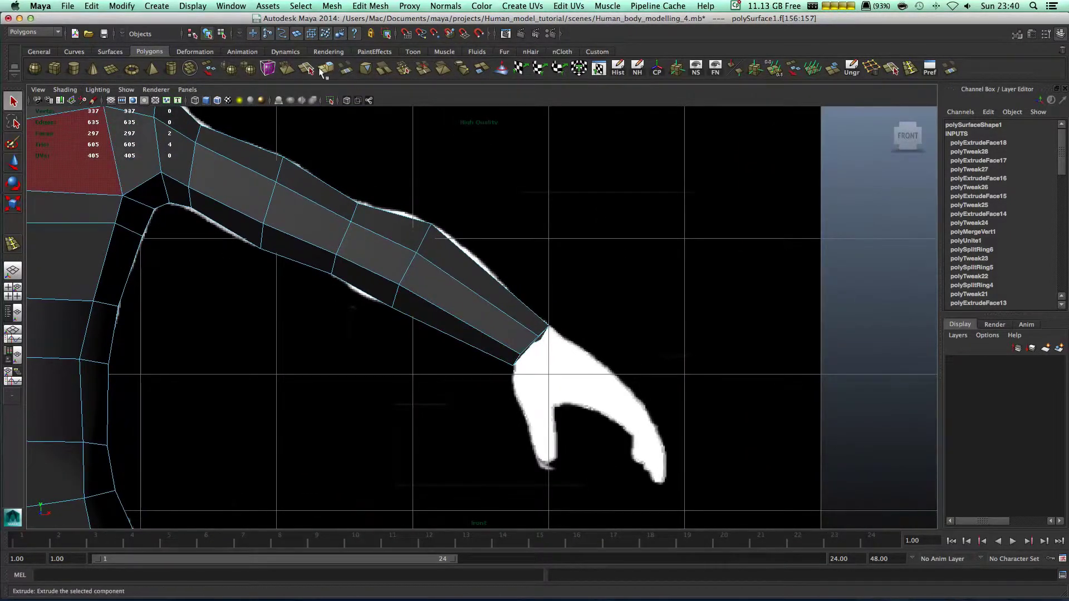
key("g")
key("w")
left_click_drag(524, 340, 534, 349)
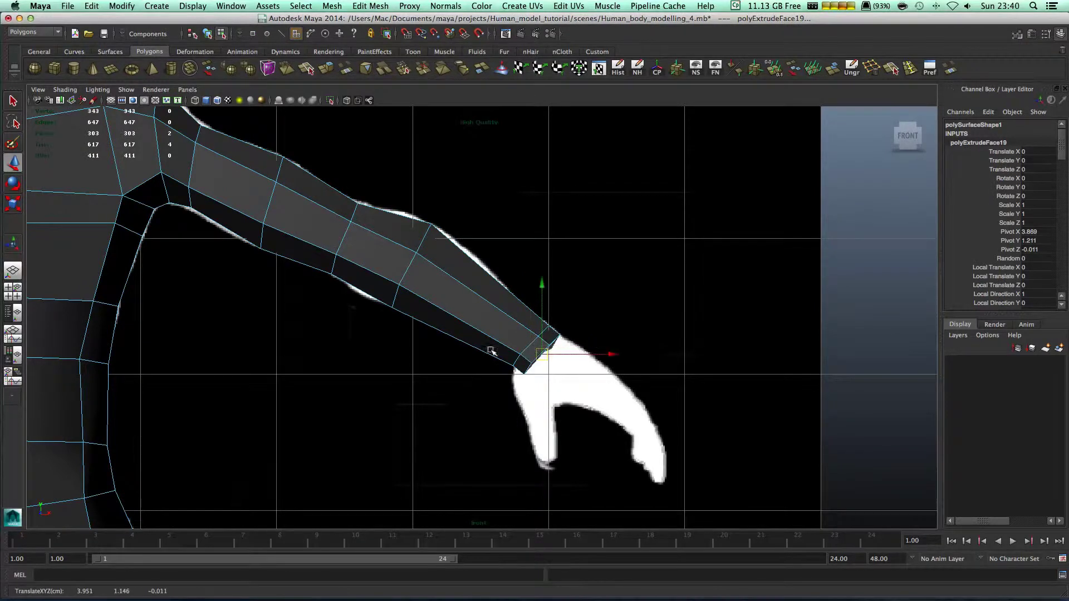
Extrude the wrist end faces once more toward the hand and insert an edge loop around the forearm just before the wrist
left_click(327, 69)
mouse_move(545, 359)
left_mouse_down()
mouse_move(559, 368)
mouse_move(540, 356)
left_mouse_up()
right_click_drag(517, 341, 526, 342)
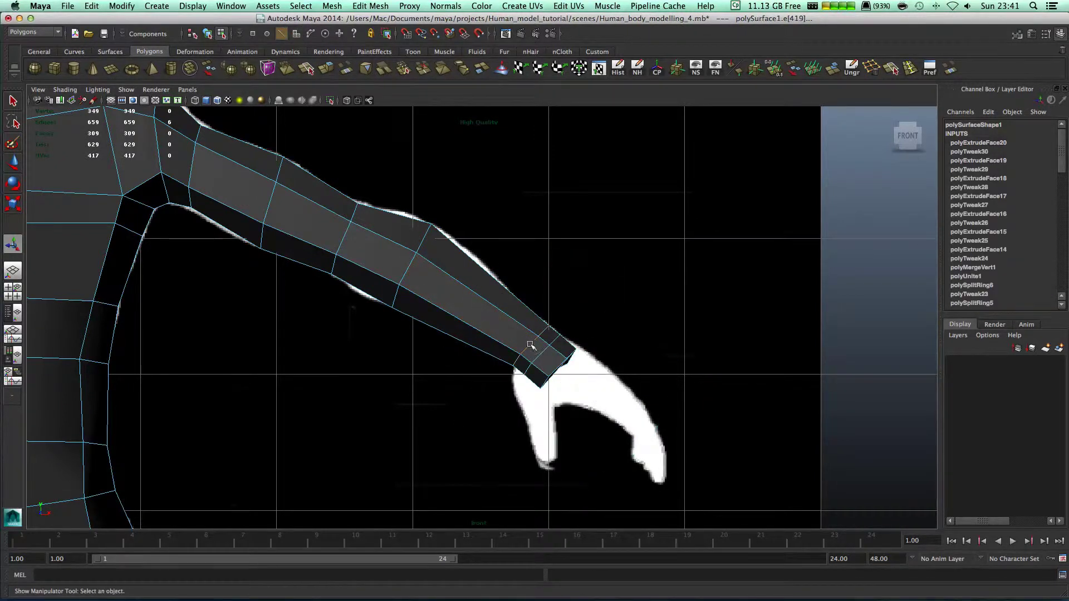
left_click(533, 346)
key("w")
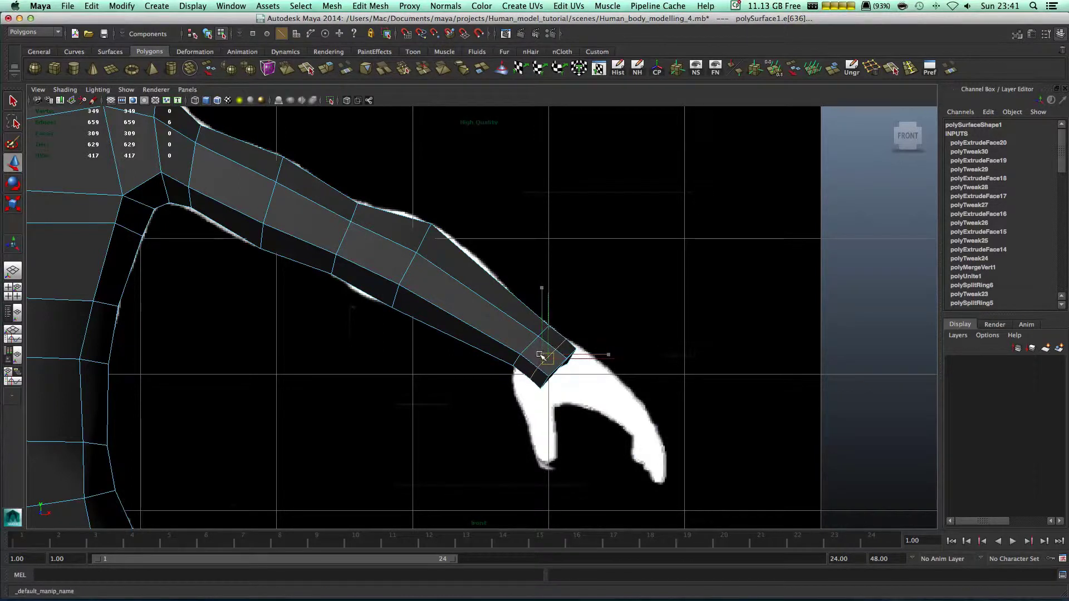
left_click(883, 77)
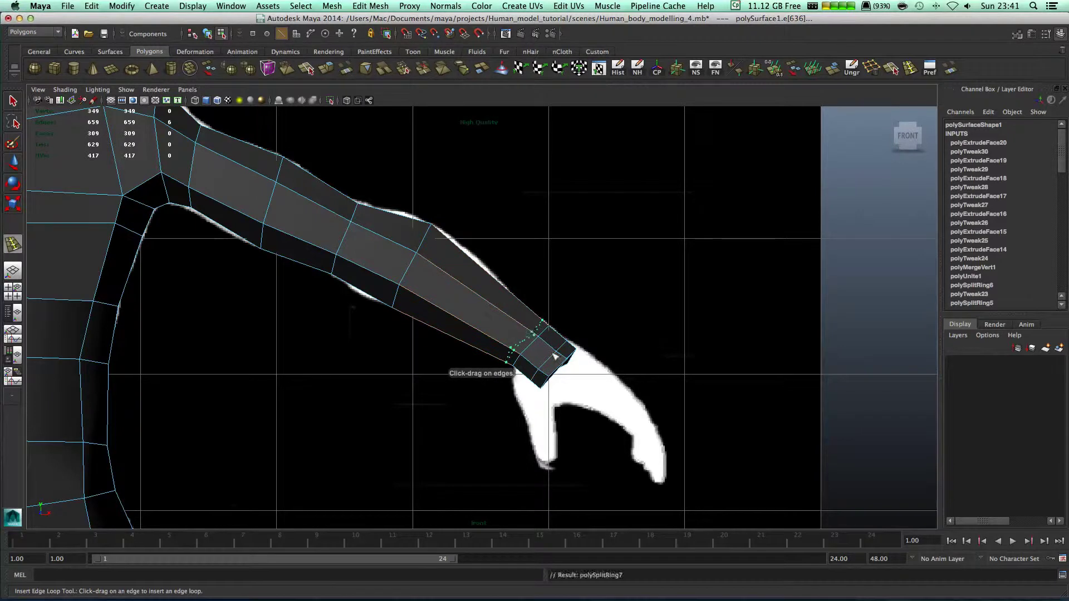
left_click_drag(555, 356, 542, 349)
Try to extrude a single wrist end face toward the hand
key("space")
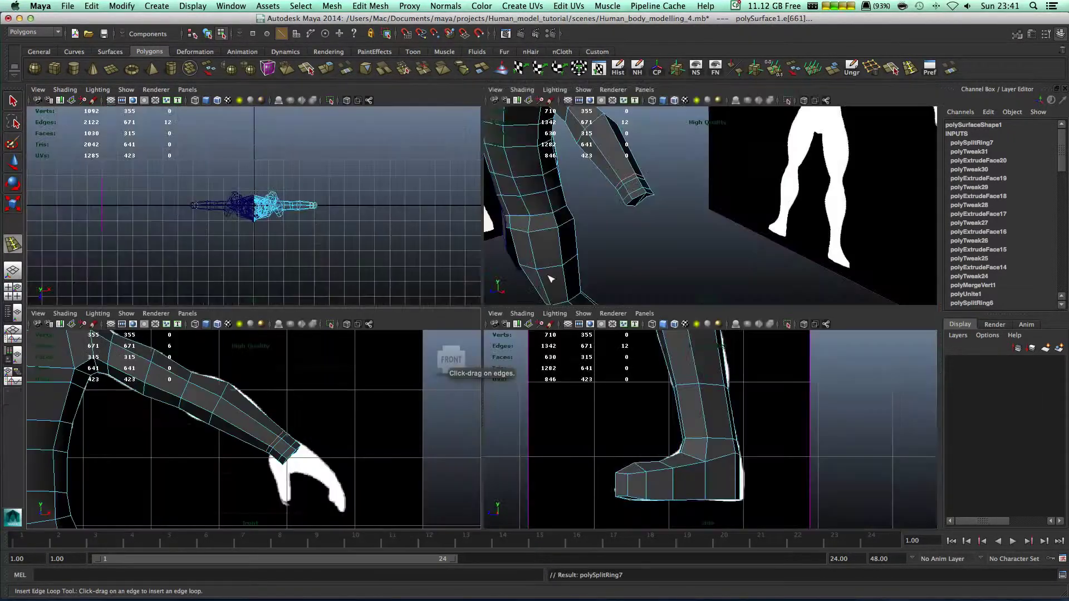
scroll(622, 185, "up", 3)
key("w")
right_click_drag(549, 173, 551, 175)
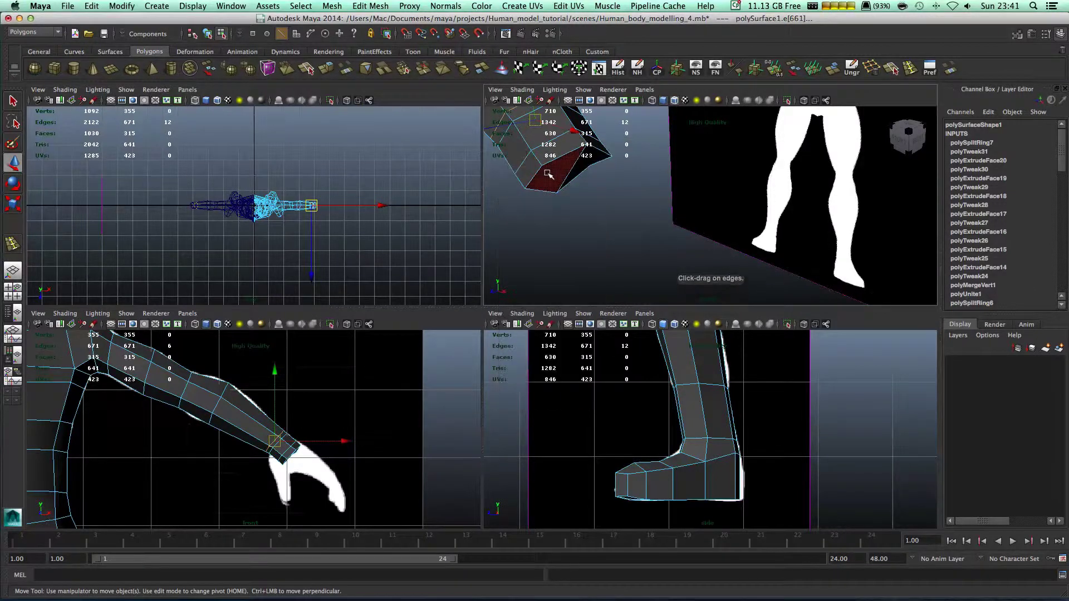
left_click(551, 175)
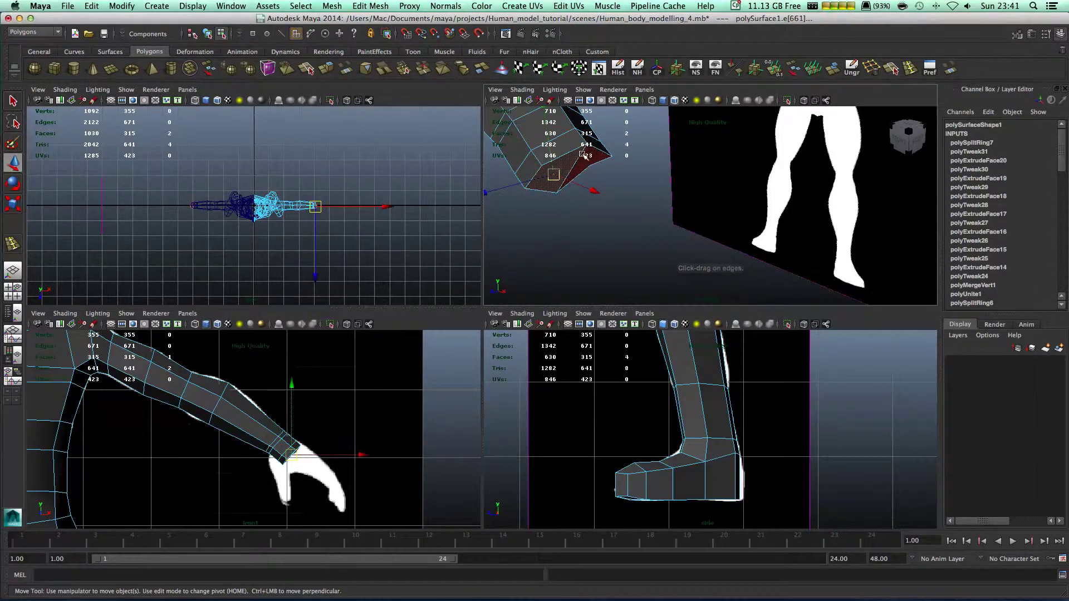
key("ctrl+e")
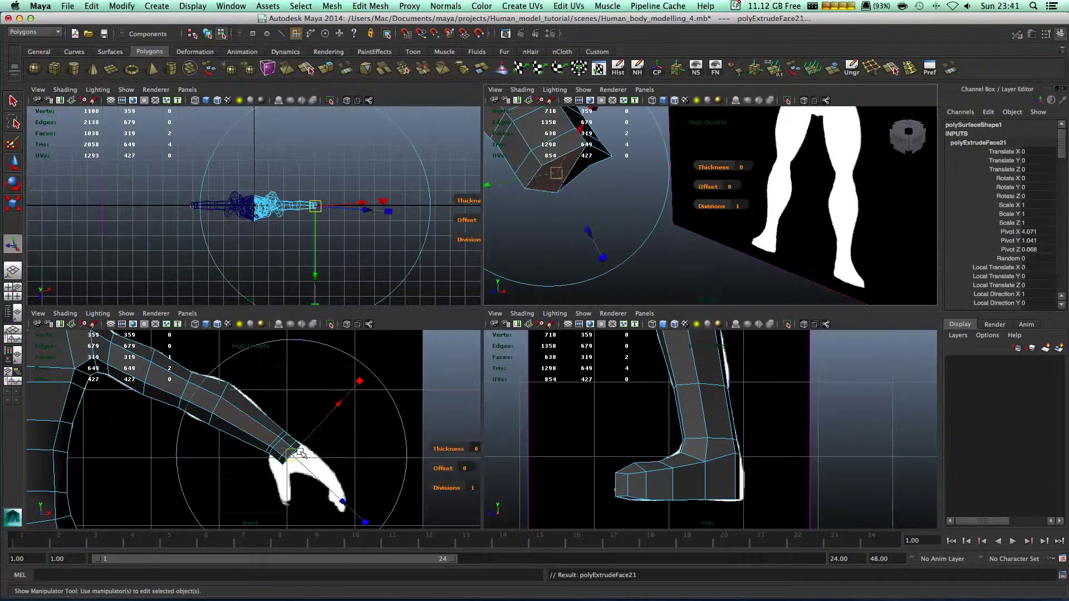
key("w")
middle_click_drag(283, 449, 294, 457)
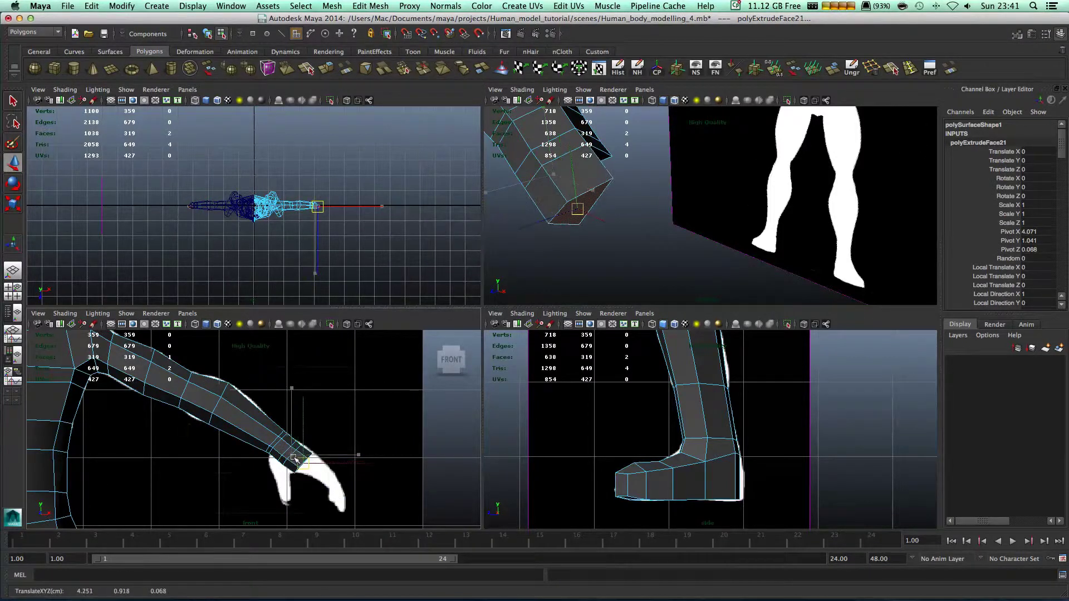
Undo the extrusion of the single wrist end face
key("space")
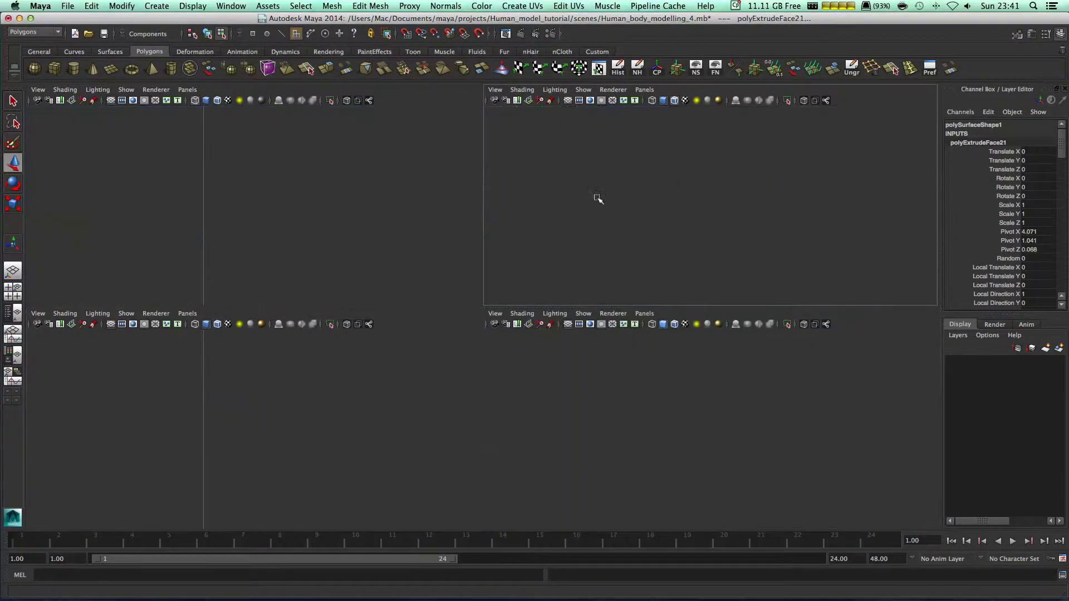
left_click_drag(293, 311, 533, 305, "alt")
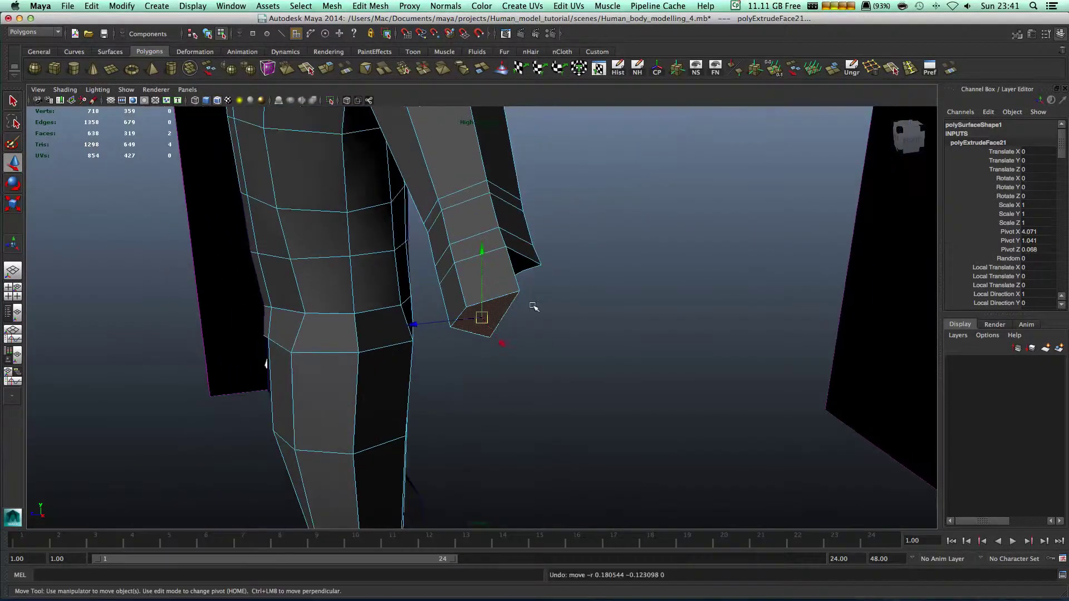
key("ctrl+z")
key("ctrl+z")
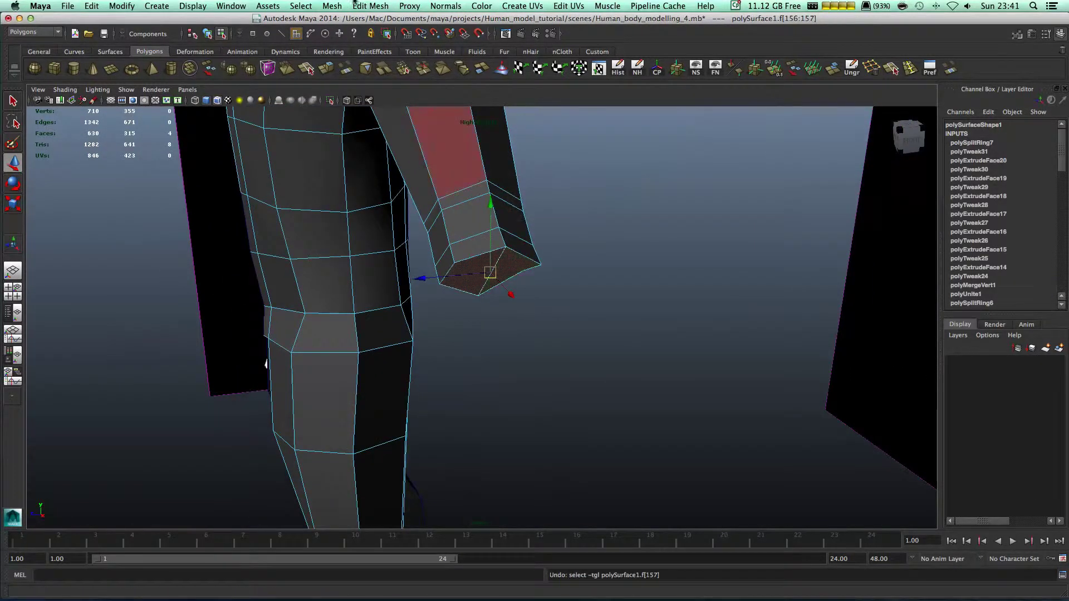
Extrude both wrist end faces together and pull them a short way into the hand of the front reference
left_click(359, 6)
left_click(378, 41)
key("space")
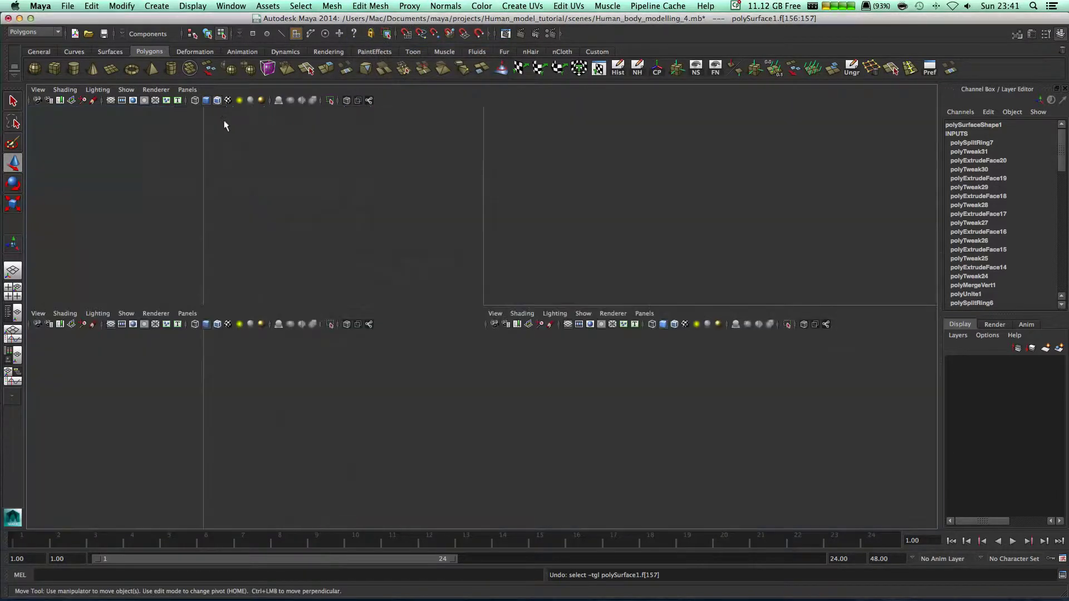
key("ctrl+e")
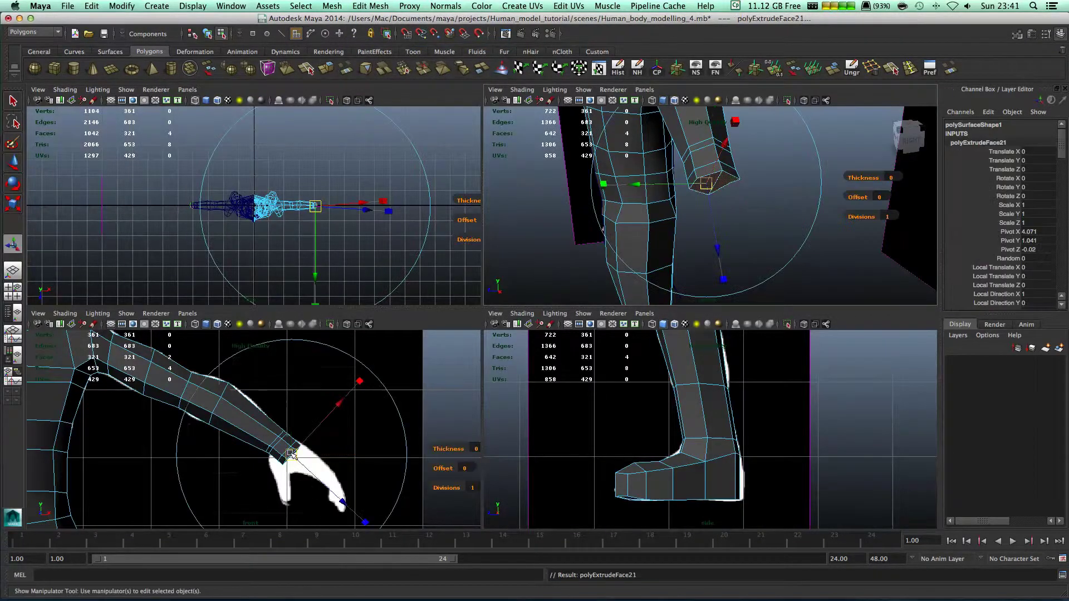
left_click_drag(297, 456, 299, 457)
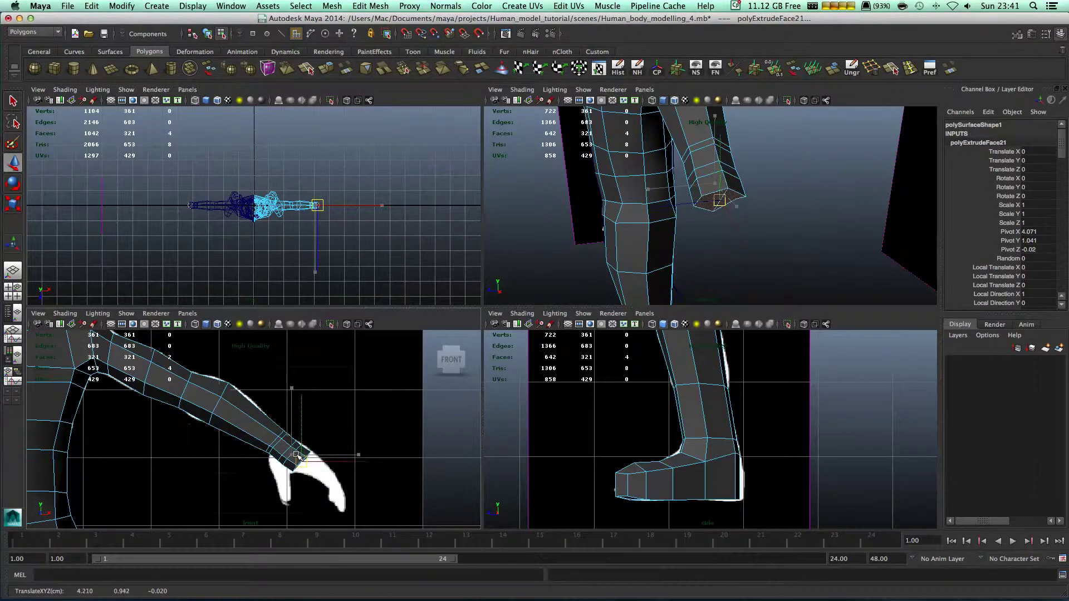
Try to flatten the open end of the wrist by scaling the middle vertices of its end faces
key("space")
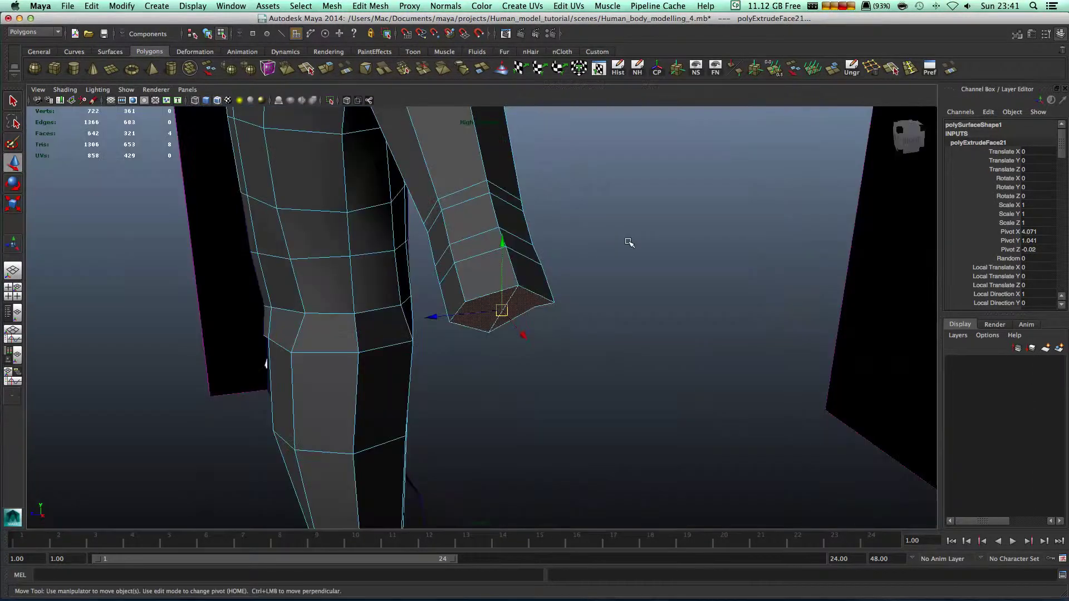
left_click_drag(627, 238, 500, 310, "alt")
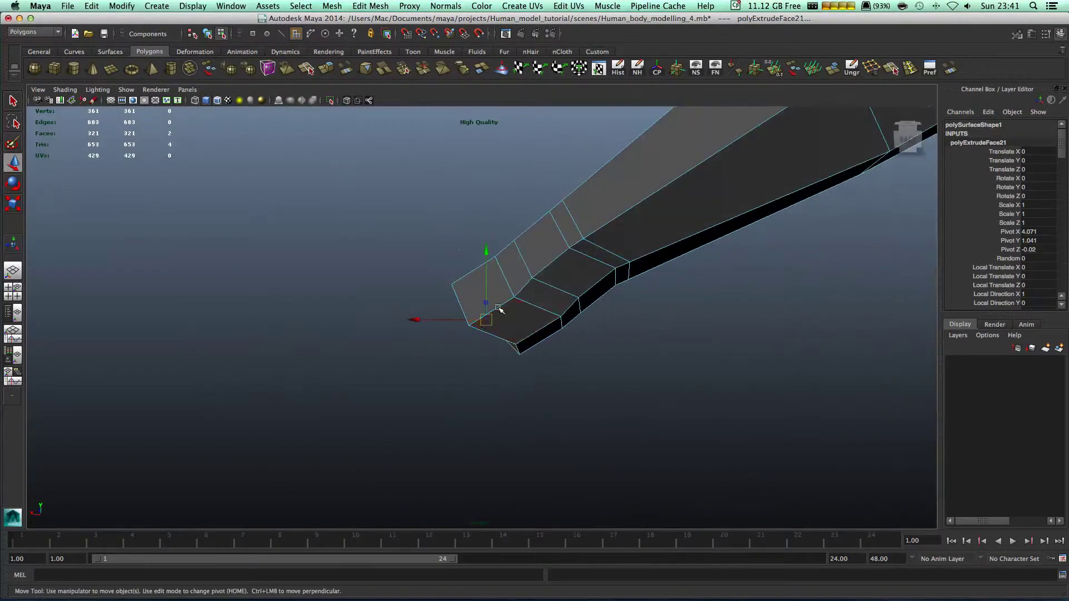
right_click_drag(507, 322, 507, 331)
left_click(513, 343)
left_click_drag(511, 341, 491, 361)
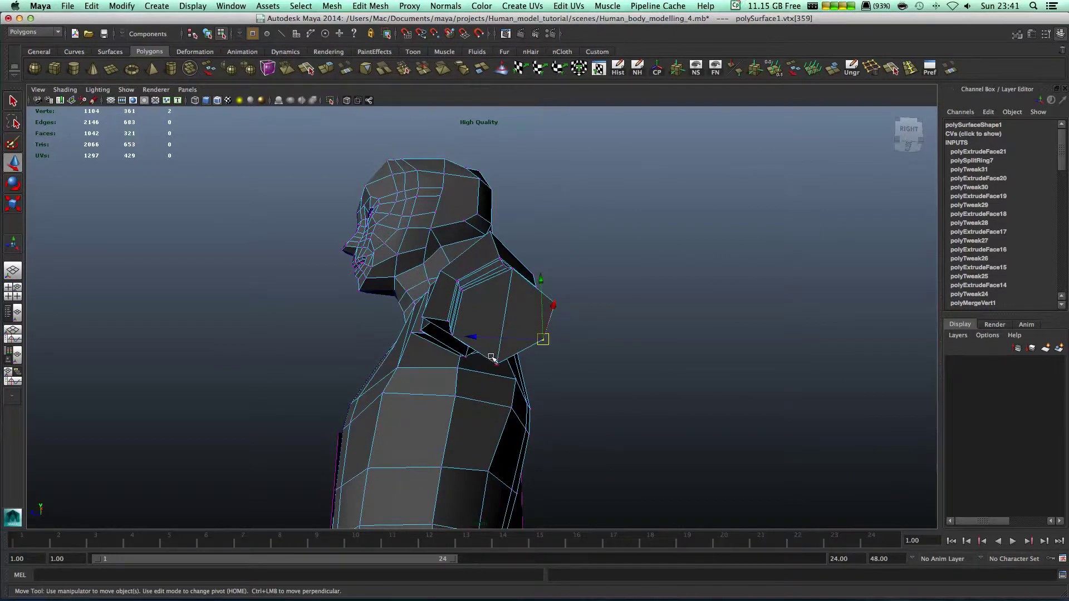
left_click(506, 261, "shift")
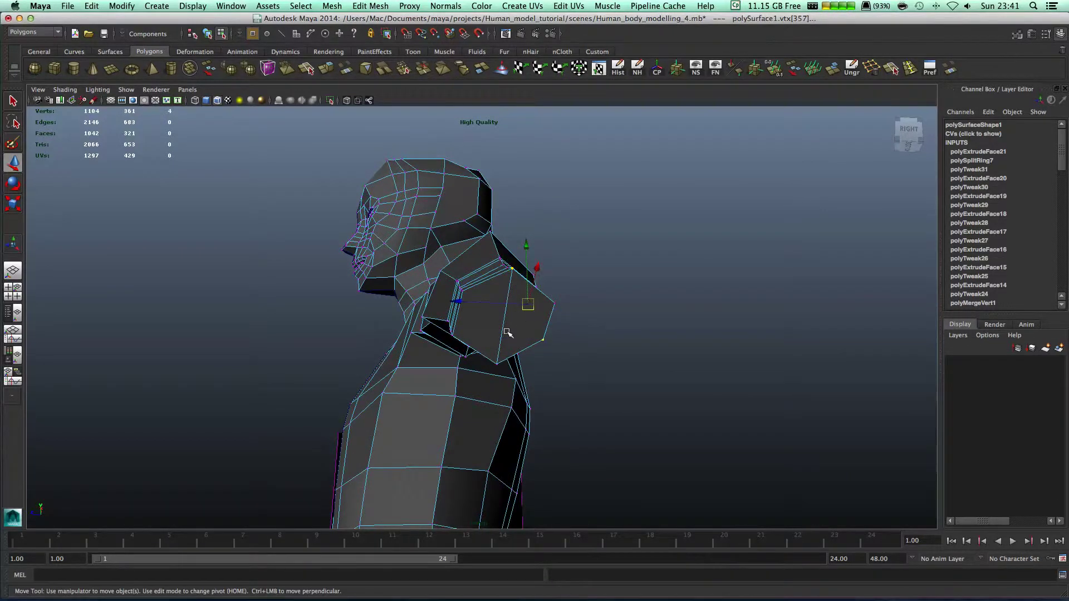
left_click(489, 357, "shift")
key("r")
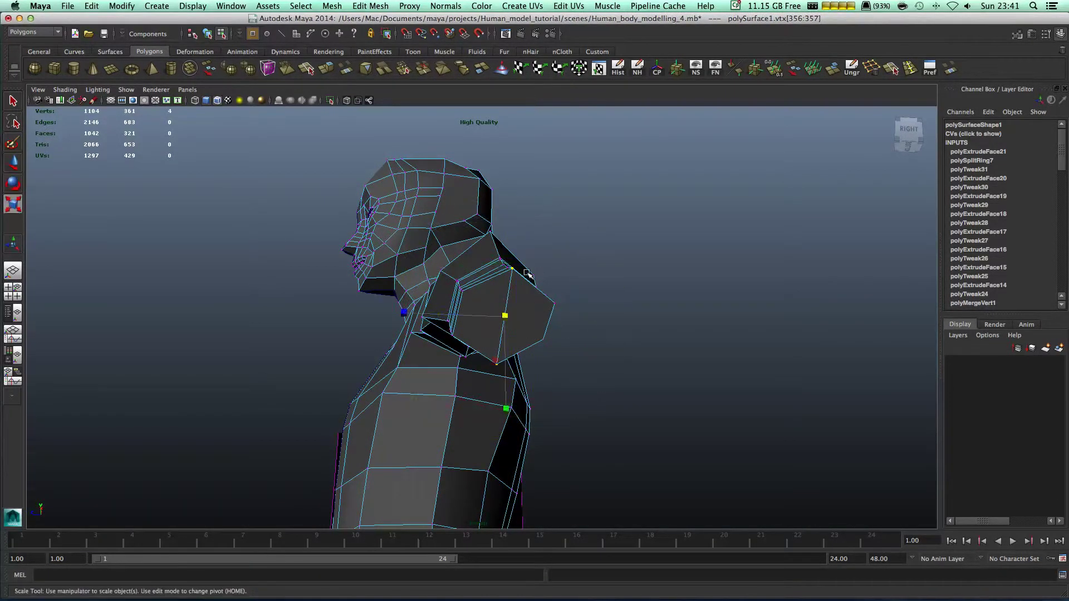
left_click_drag(547, 368, 369, 353, "alt")
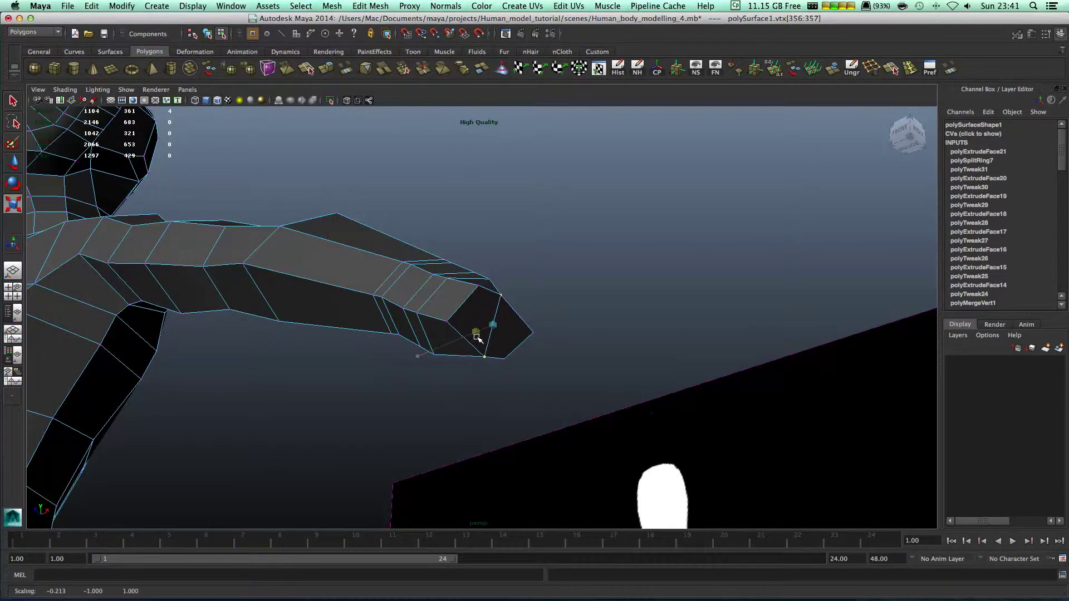
left_click_drag(478, 336, 517, 336, "alt")
key("super+z")
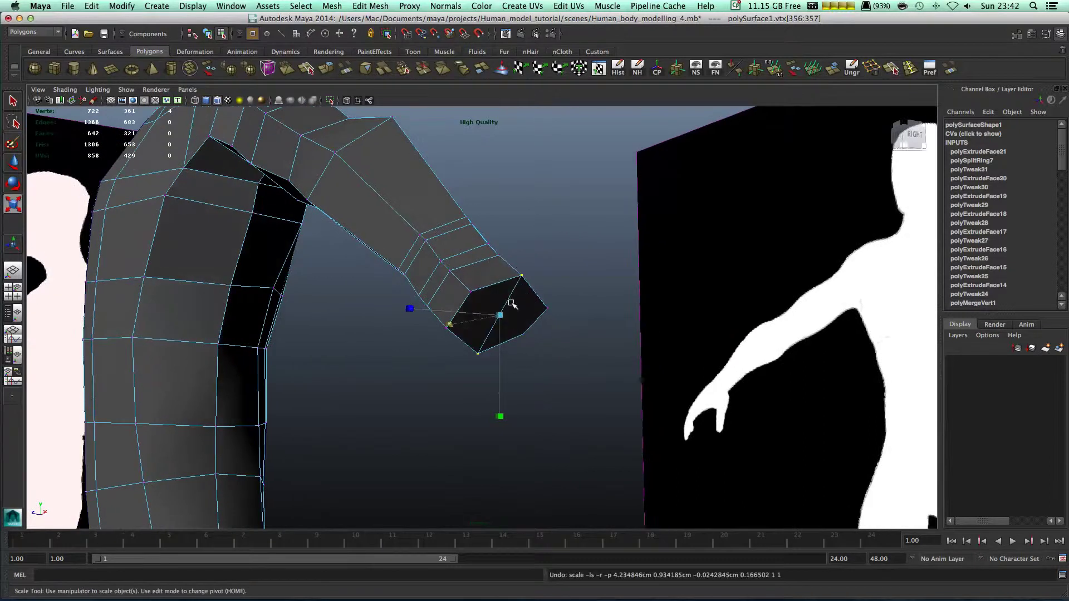
Select both wrist end faces and scale them to flatten the end and reduce its height
right_click_drag(519, 307, 519, 334)
left_click(523, 310)
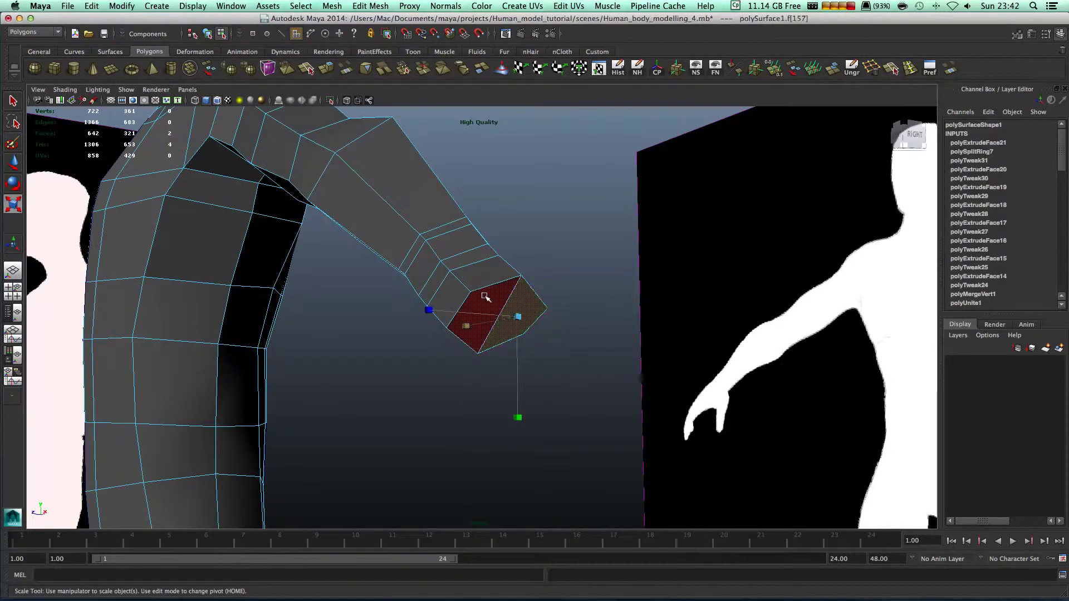
left_click(487, 296, "shift")
left_click_drag(447, 324, 484, 411)
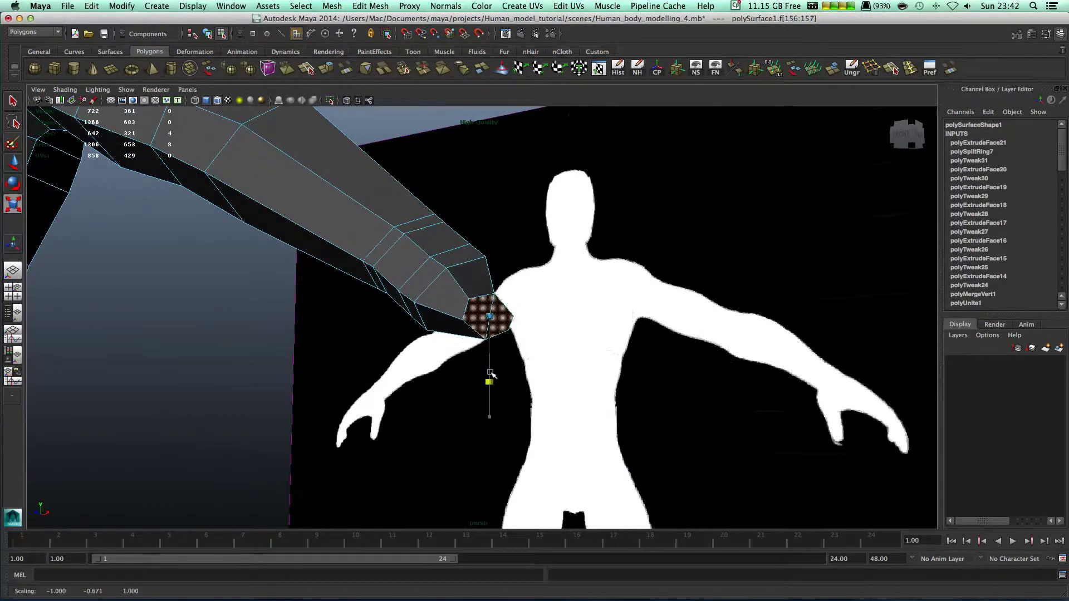
Move the wrist end faces slightly upward in the front view toward the upper edge of the reference hand
key("w")
key("space")
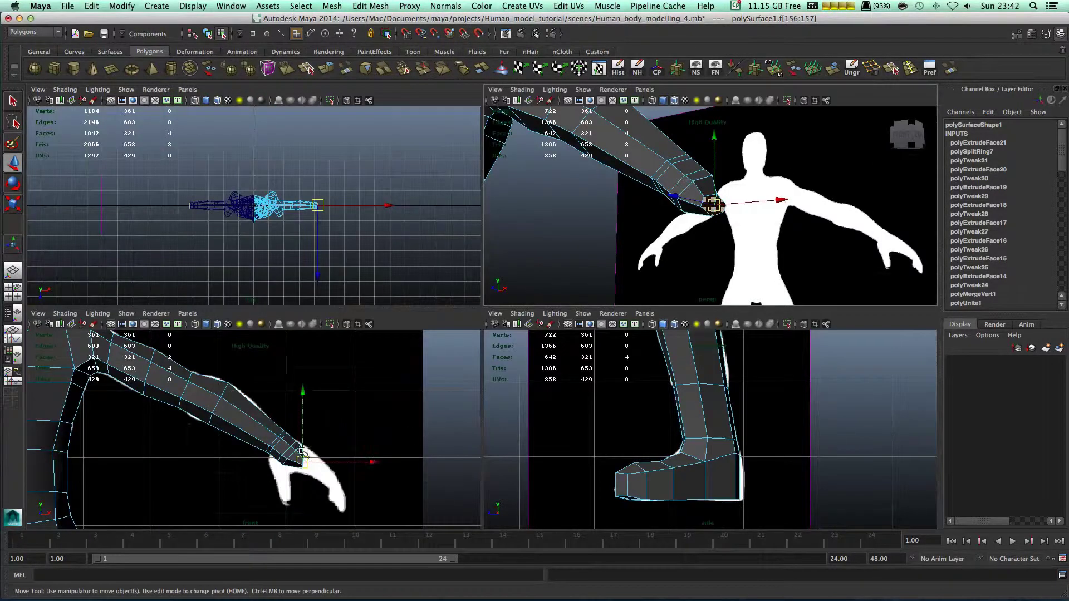
left_click_drag(302, 455, 302, 451)
key("f")
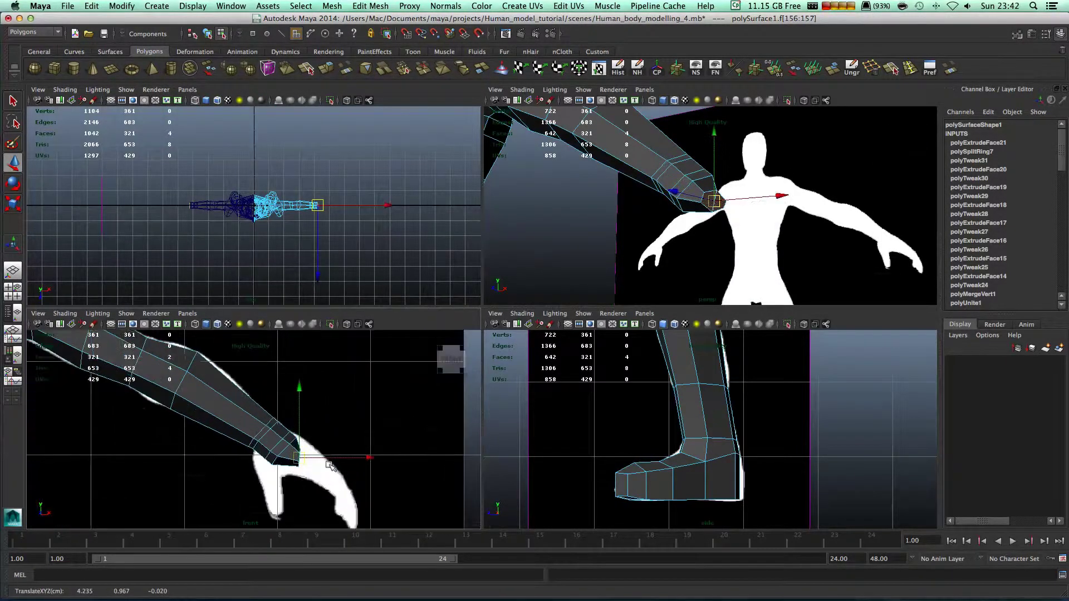
Rotate the wrist end faces to slant across the reference hand's direction and scale them up uniformly
key("e")
scroll(332, 470, "down", 5)
scroll(279, 401, "up", 6)
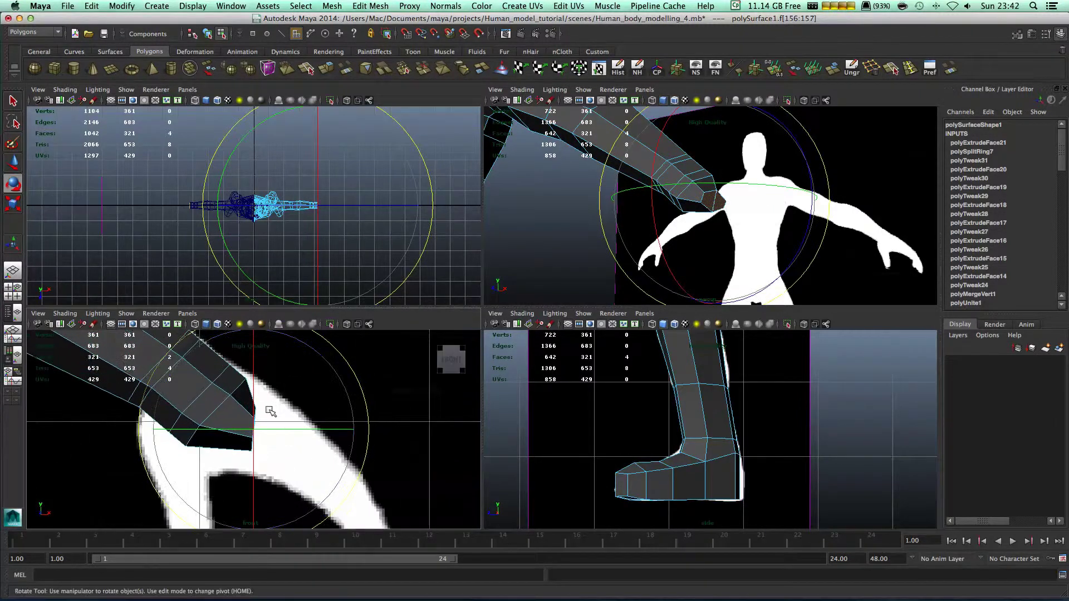
left_click_drag(350, 365, 335, 401)
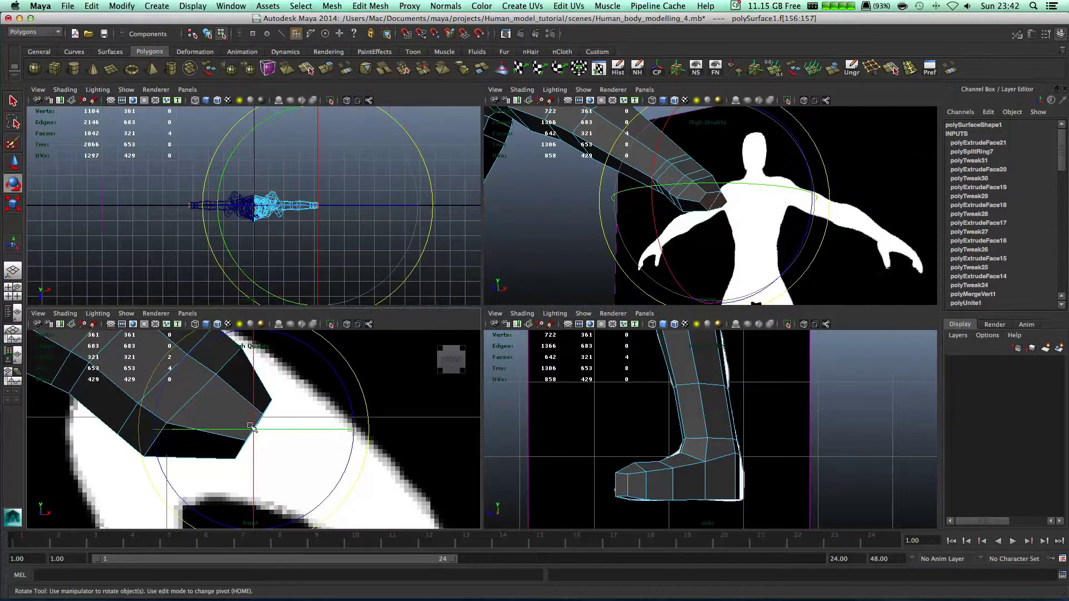
key("w")
key("e")
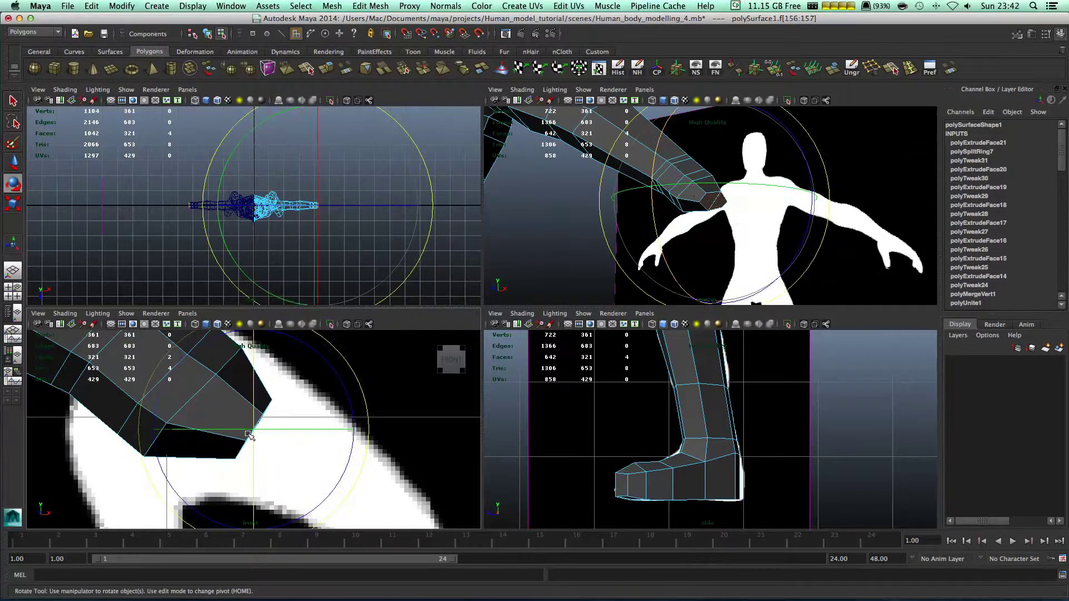
key("r")
left_click_drag(257, 423, 297, 417)
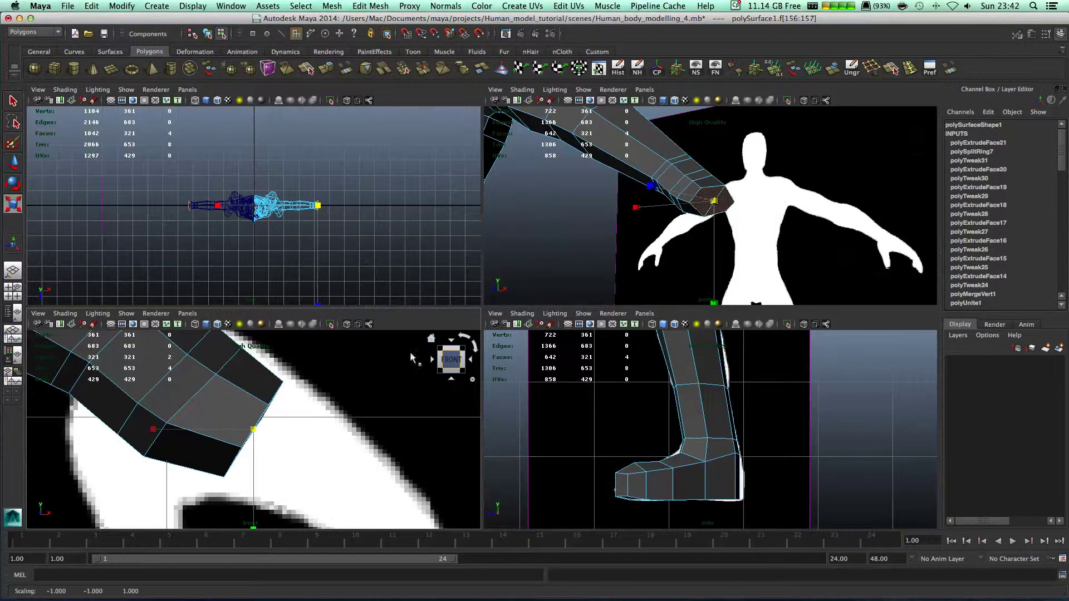
Scale the wrist end faces up slightly more in the front view to fit the reference hand
left_click_drag(253, 429, 262, 428)
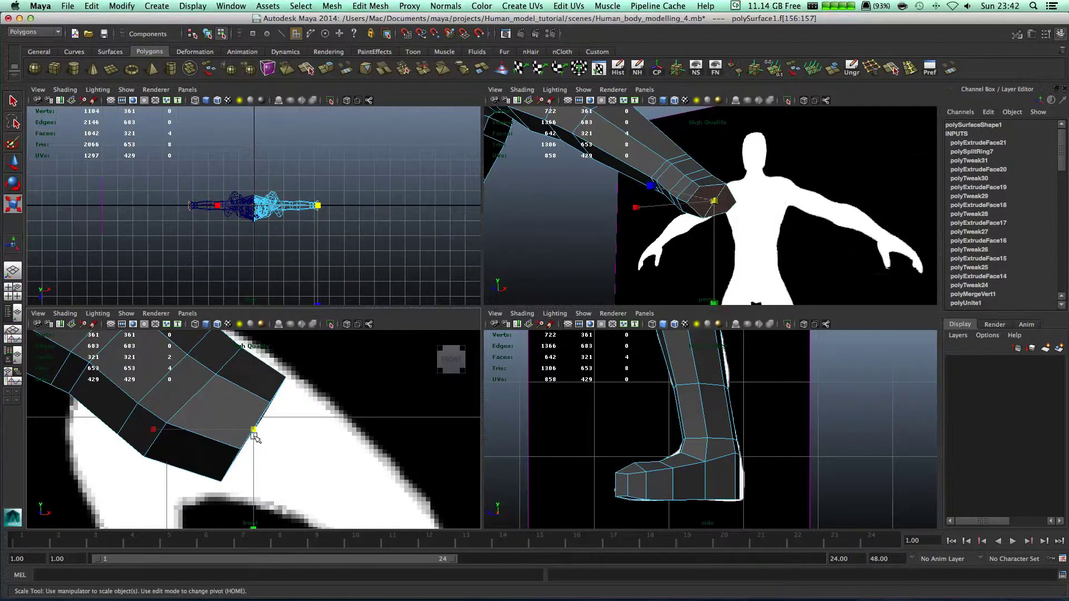
left_click(246, 422)
left_click(260, 427)
Select the edge loop just behind the hand's open end and shift it slightly toward the end in the front view
right_click_drag(225, 384, 222, 305)
double_click(199, 384)
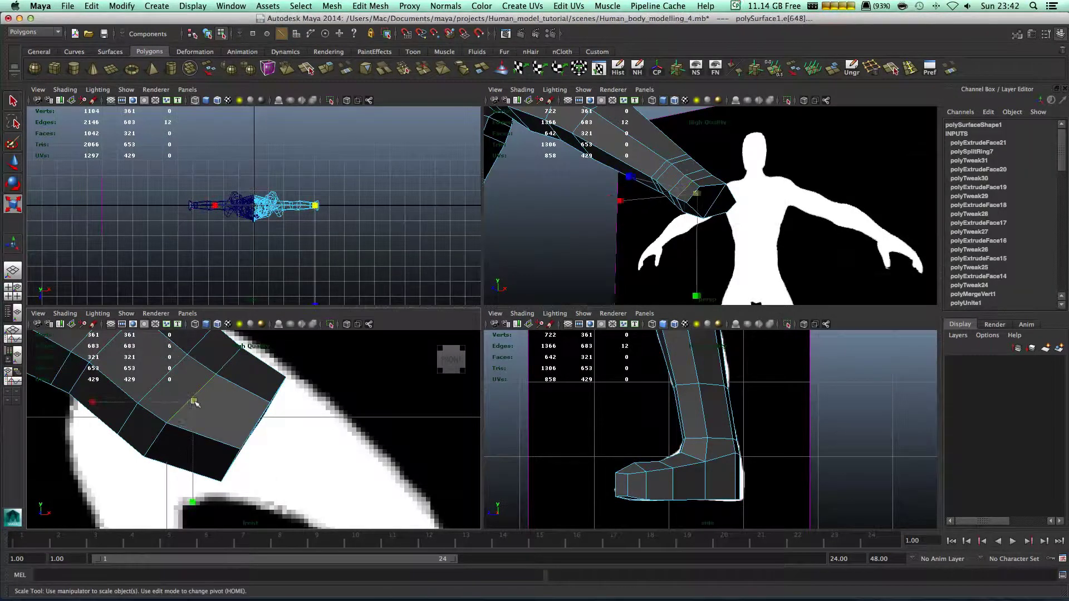
key("e")
key("w")
left_click_drag(184, 396, 192, 390)
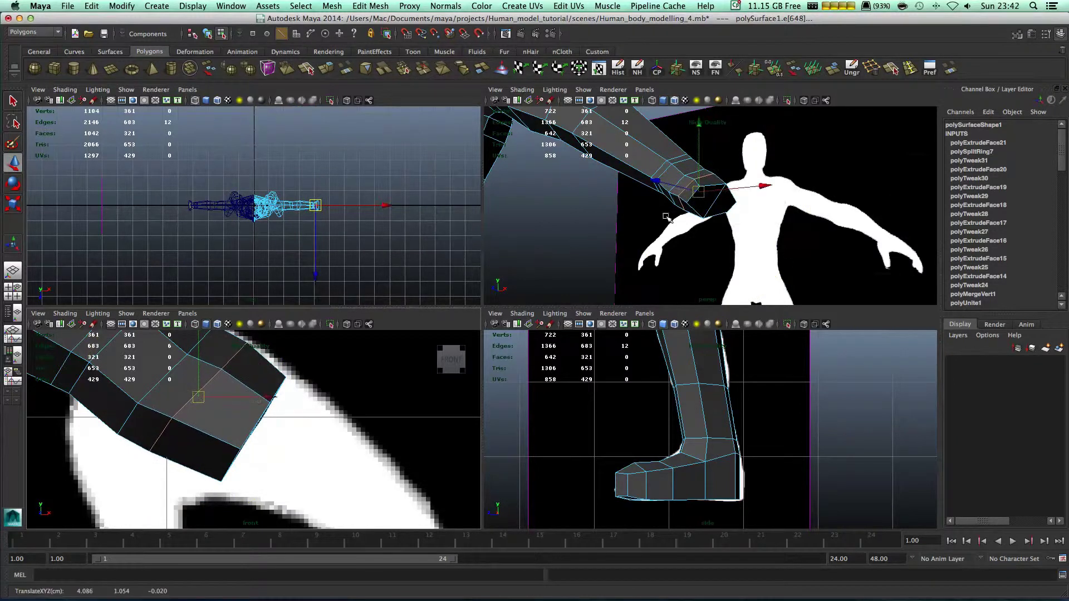
Widen the selected edge loop behind the hand's open end by scaling it along the depth axis
key("space")
left_click_drag(580, 239, 506, 289, "alt")
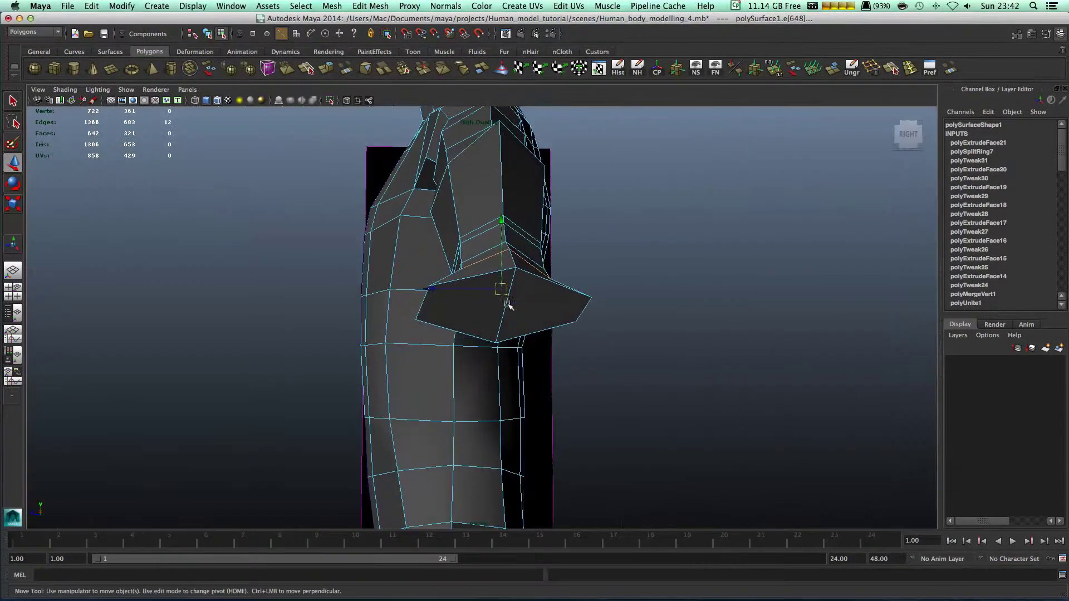
key("r")
left_click_drag(508, 341, 544, 289, "alt")
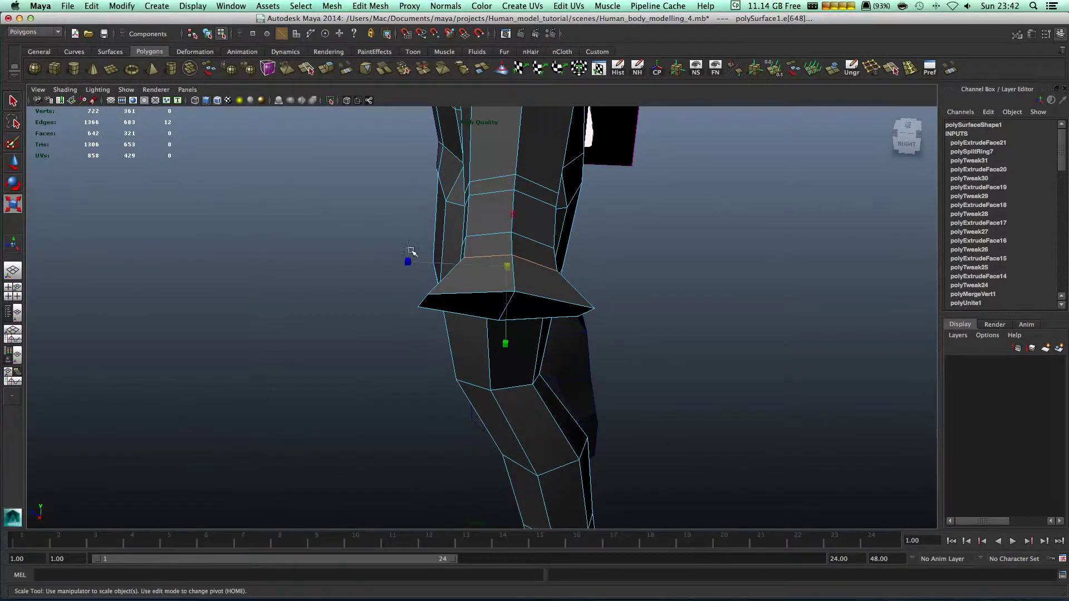
left_click_drag(379, 251, 369, 254)
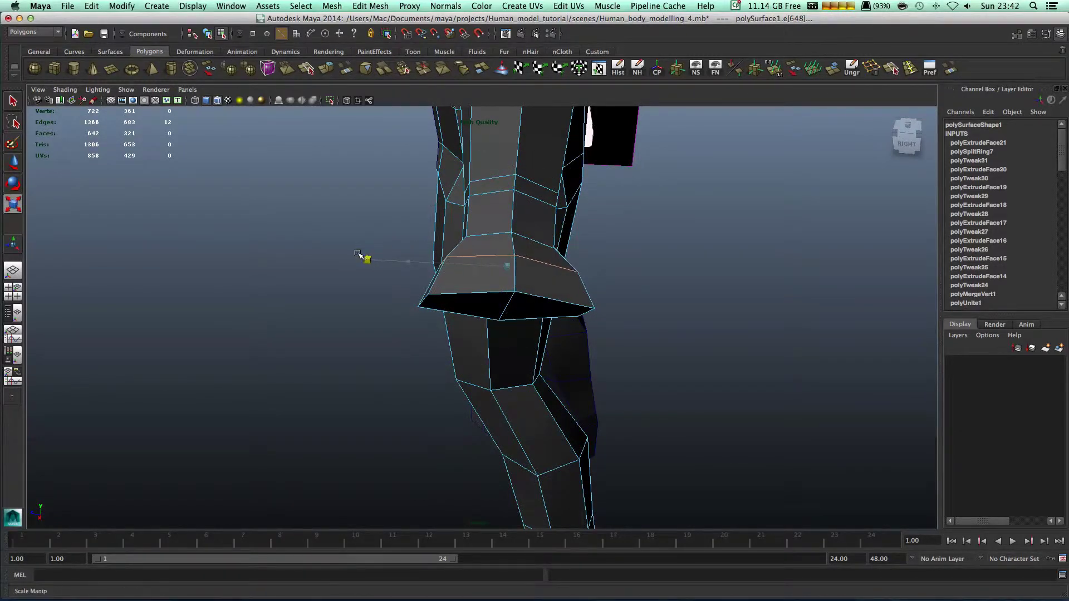
Widen the middle hand edge loop about 1.5 times in depth, and widen the loop next to the open end further
left_click_drag(589, 190, 512, 269, "alt")
left_click(482, 299)
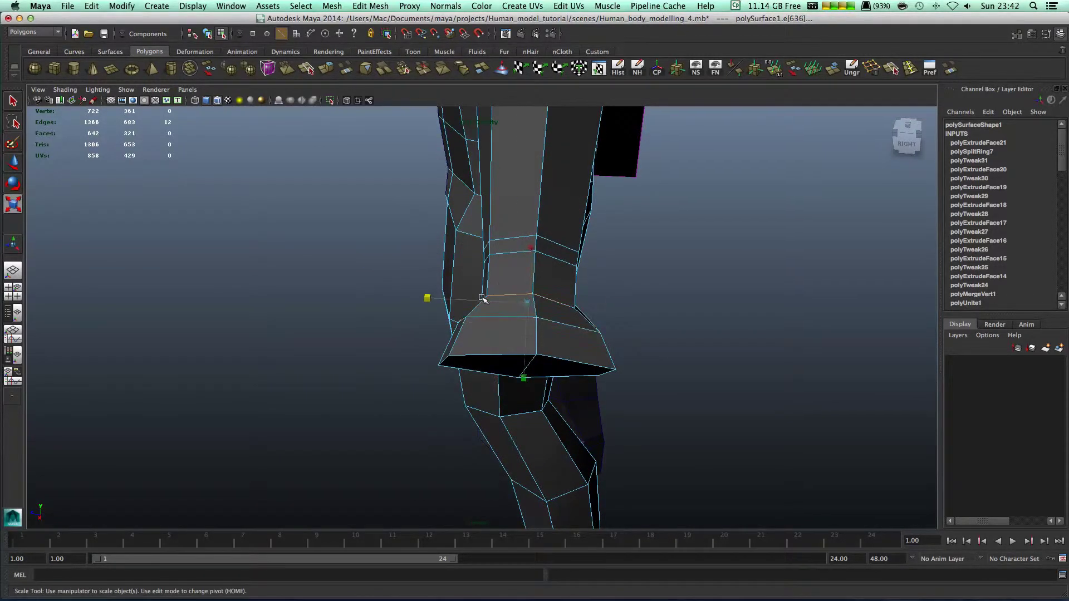
left_click_drag(427, 288, 372, 276)
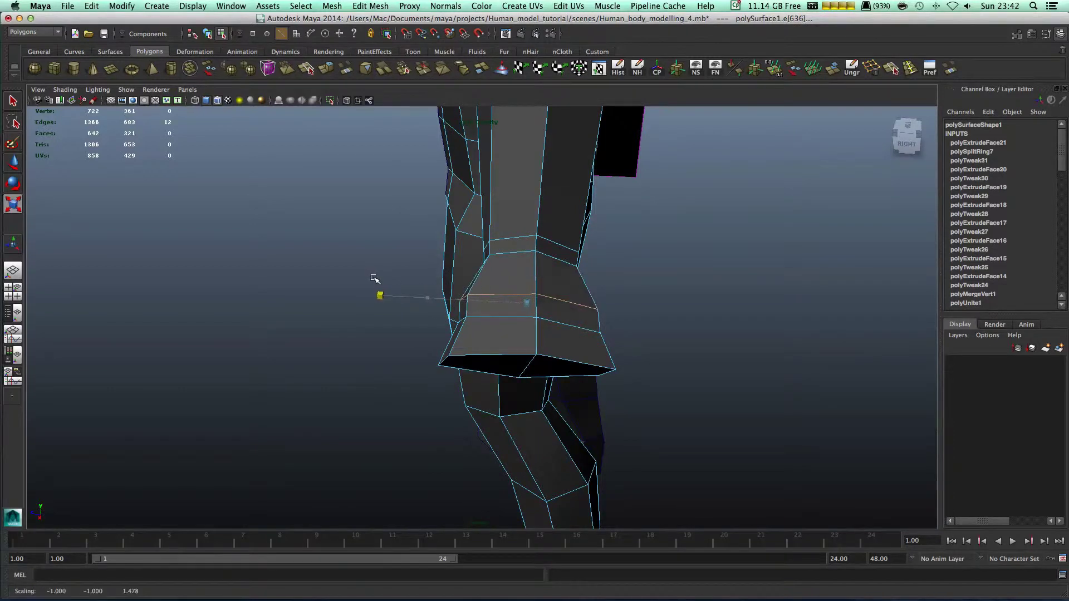
left_click(481, 315)
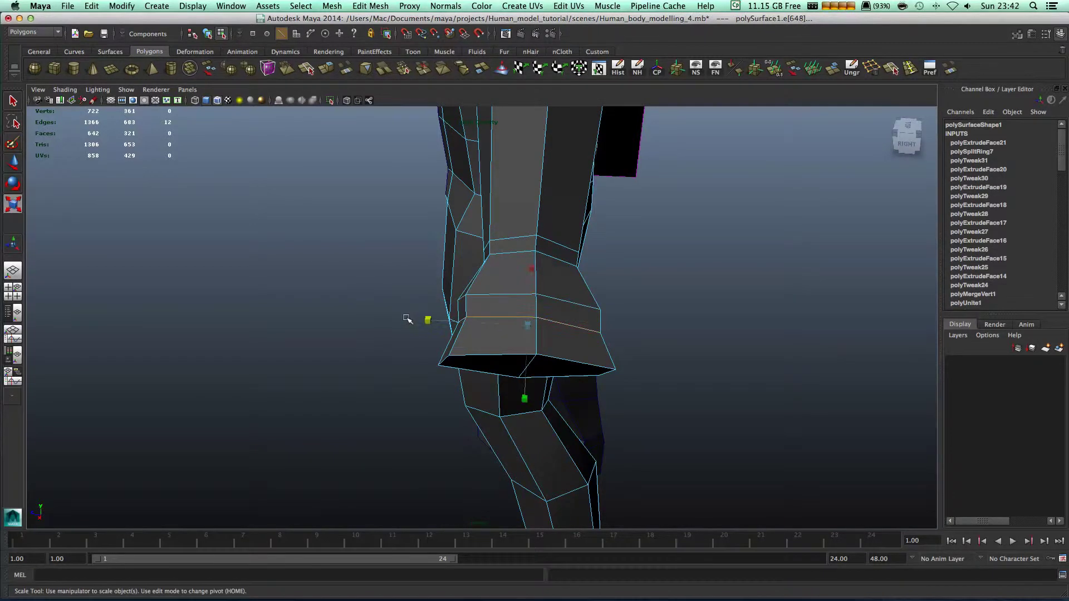
left_click_drag(417, 315, 396, 312)
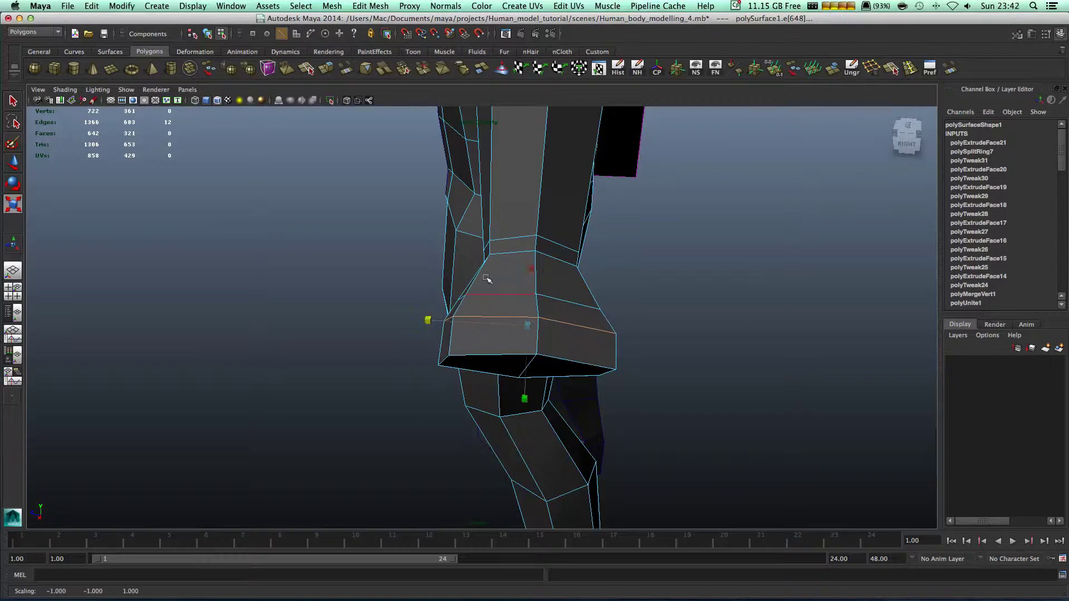
Scale the edge loop at the wrist wider in depth and slightly widen the middle hand loop to match
left_click_drag(475, 257, 496, 246, "alt")
left_click(481, 246)
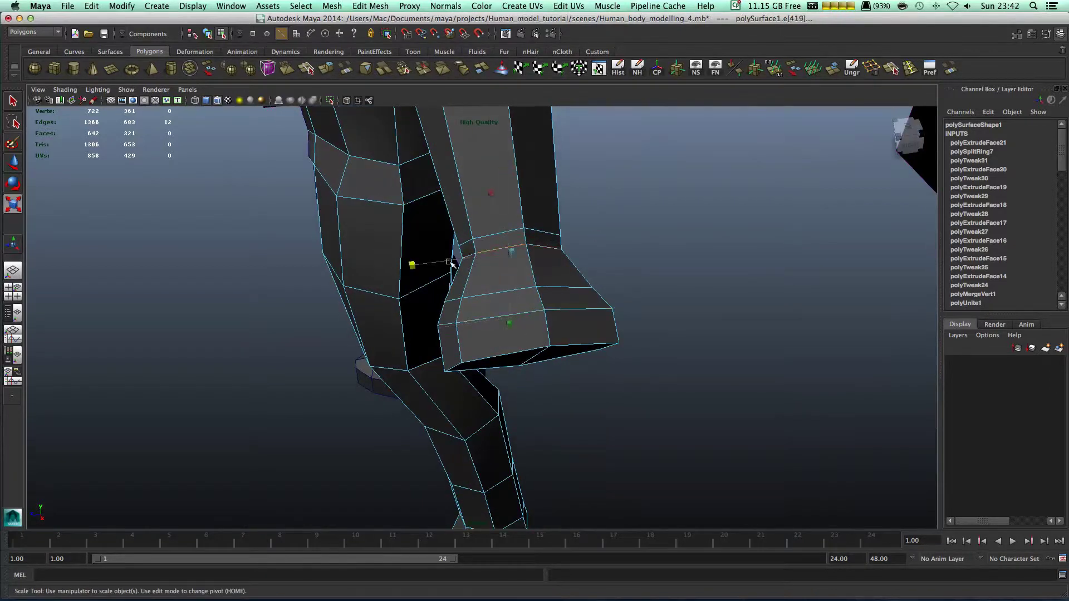
left_click_drag(403, 258, 374, 263)
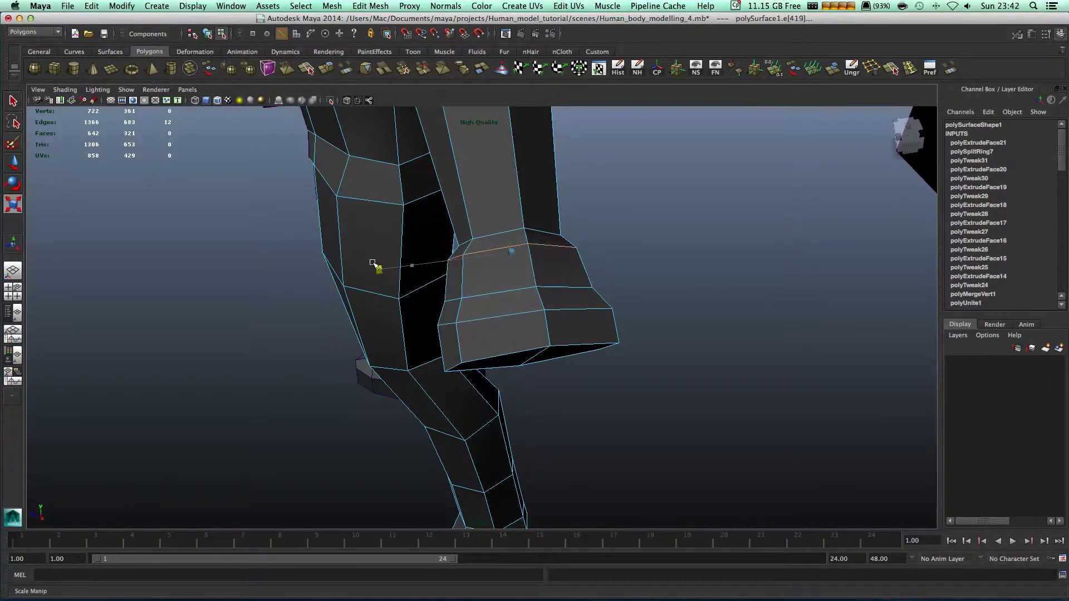
left_click(477, 290)
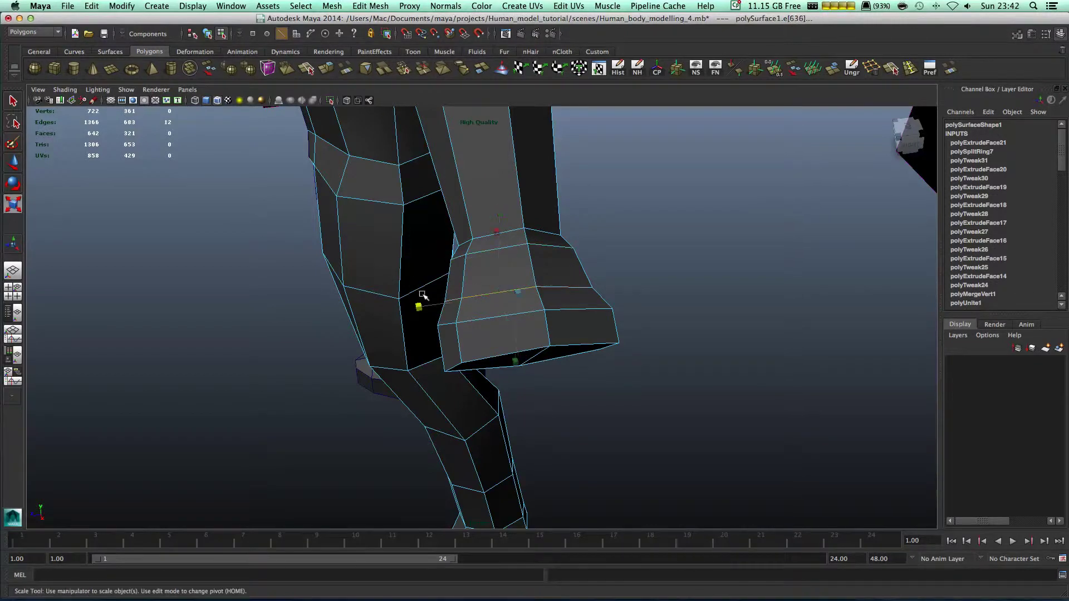
left_click_drag(406, 299, 401, 299)
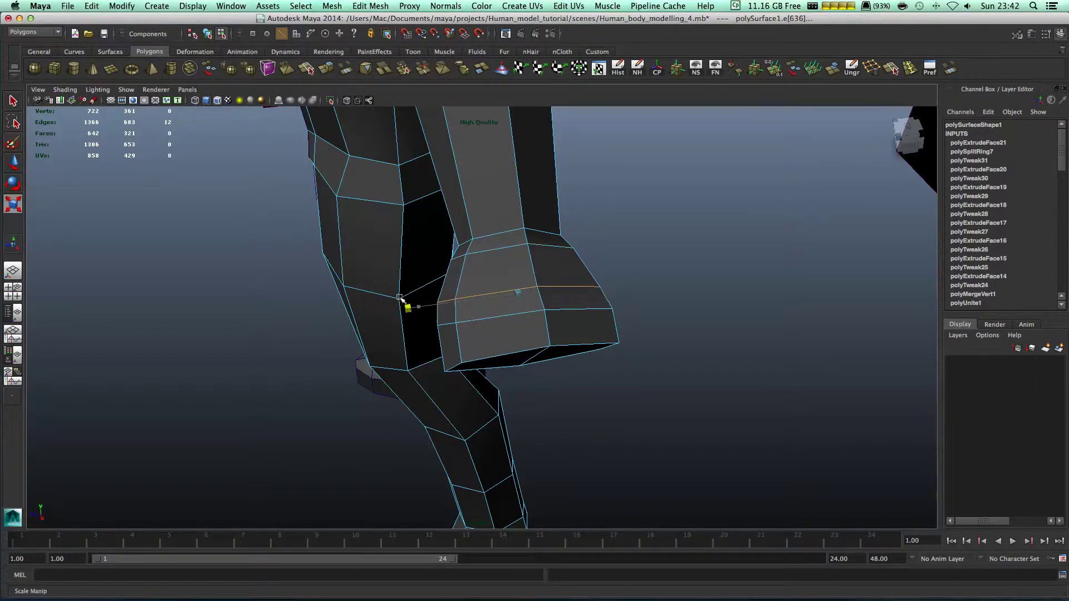
Switch to vertex editing and reposition the vertices along the ridge on the rear side of the hand
left_click_drag(710, 268, 651, 254, "alt")
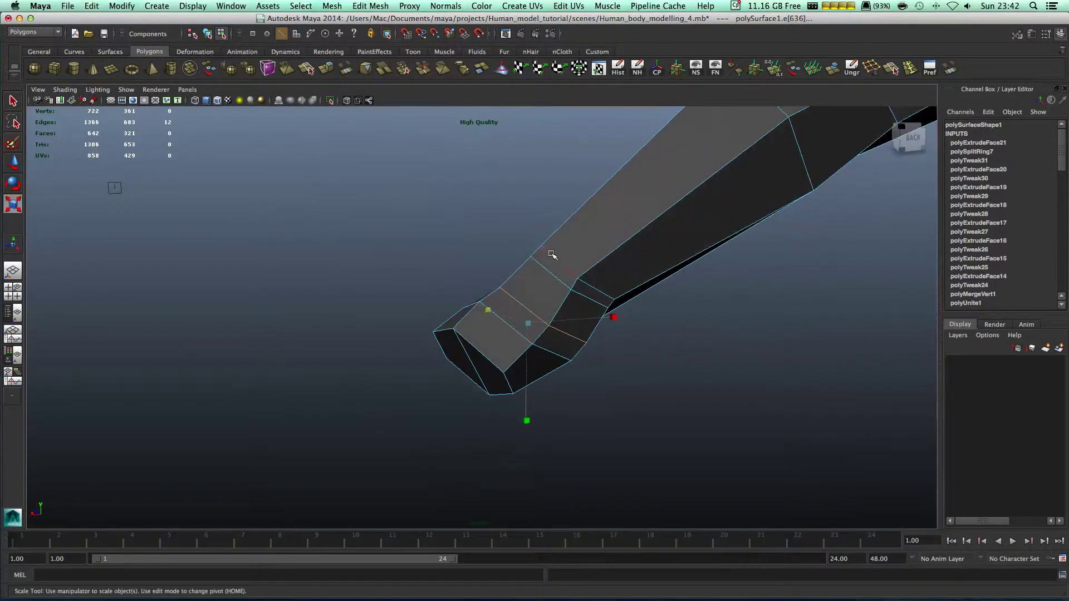
right_click_drag(559, 261, 527, 252)
mouse_move(562, 294)
left_mouse_down("alt")
mouse_move(547, 270)
mouse_move(614, 289)
mouse_move(549, 293)
left_mouse_up("alt")
left_click(545, 288)
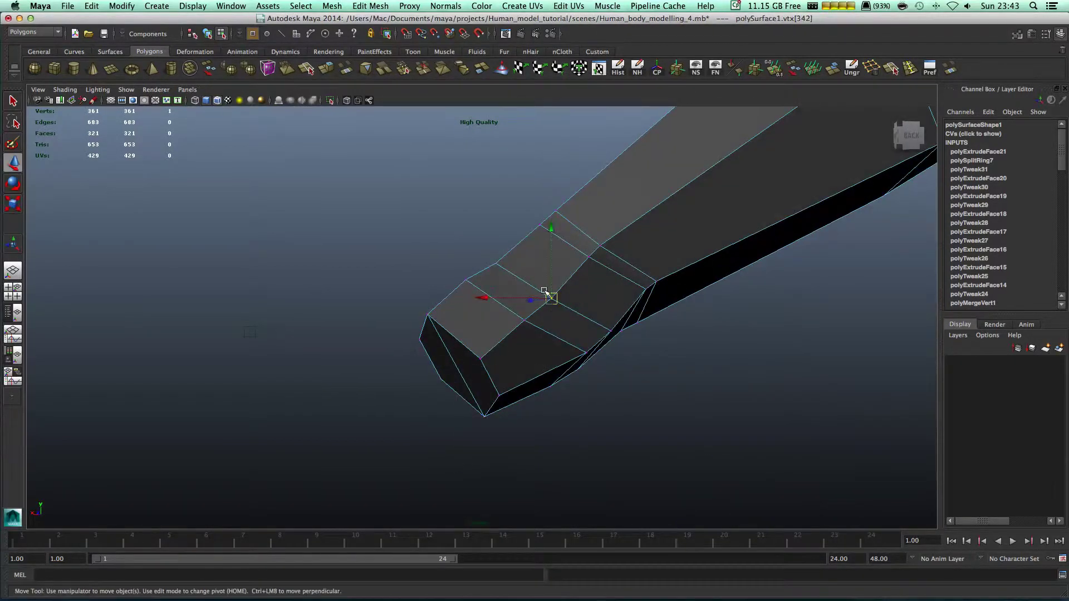
key("w")
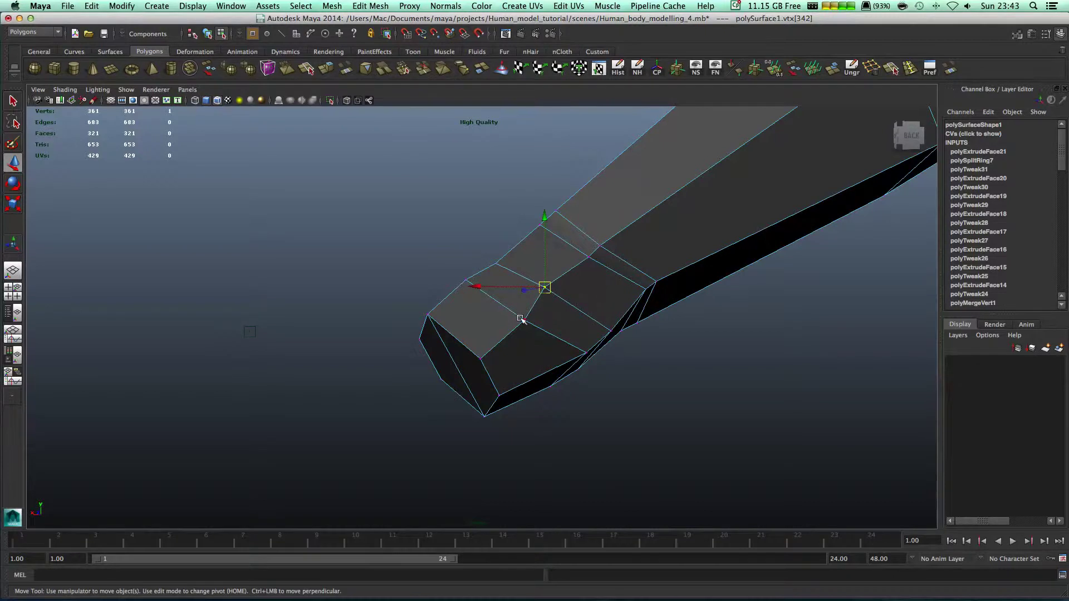
middle_click_drag(511, 309, 493, 298)
Adjust the middle and rear vertices of the hand's open end to even out its outline
left_click_drag(494, 339, 644, 278, "alt")
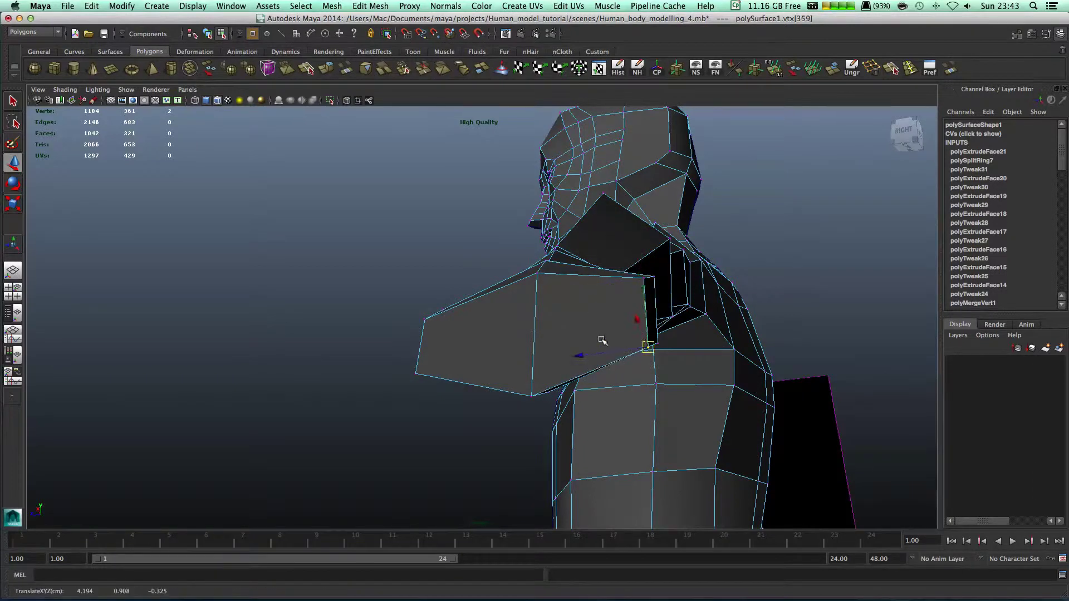
left_click_drag(602, 341, 562, 309, "alt")
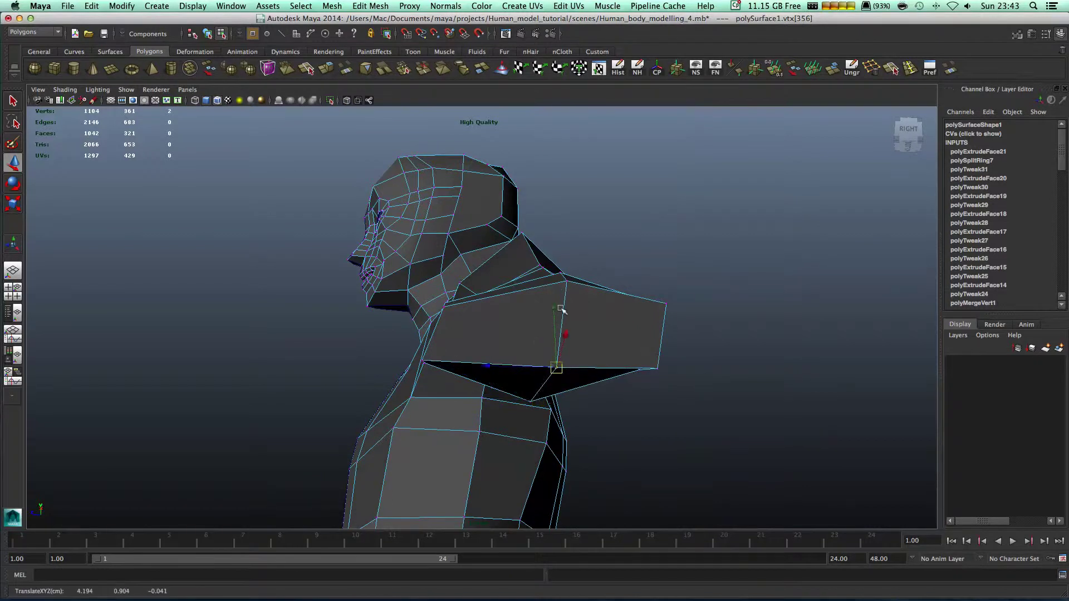
left_click(565, 280)
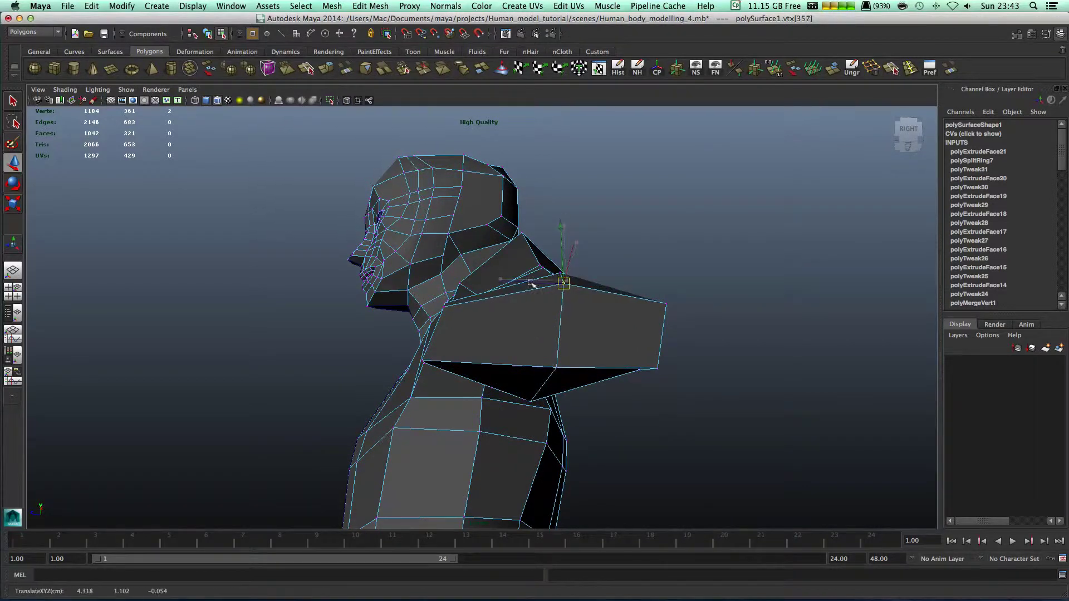
left_click(444, 300)
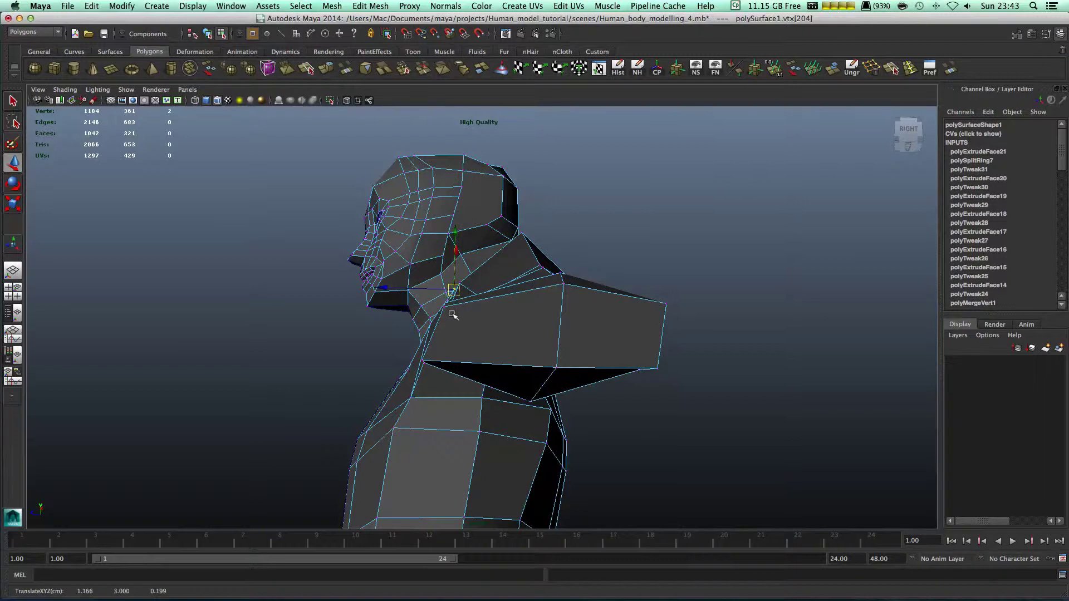
key("space")
key("space")
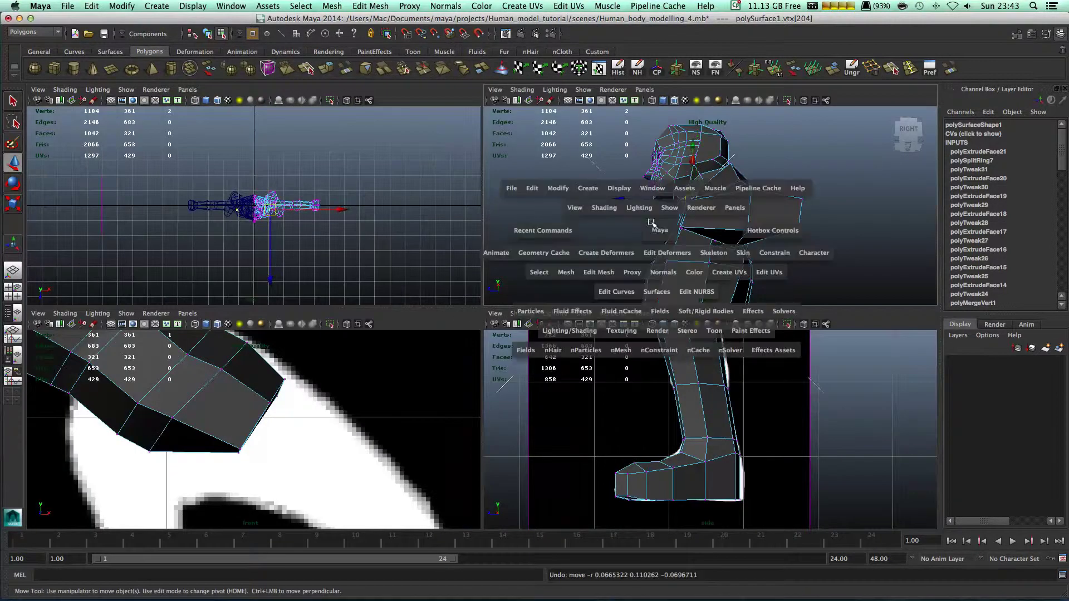
key("z")
Reposition the front corner vertices of the hand's open end and the front vertex of the loop nearer the wrist
left_click_drag(742, 262, 726, 268, "alt")
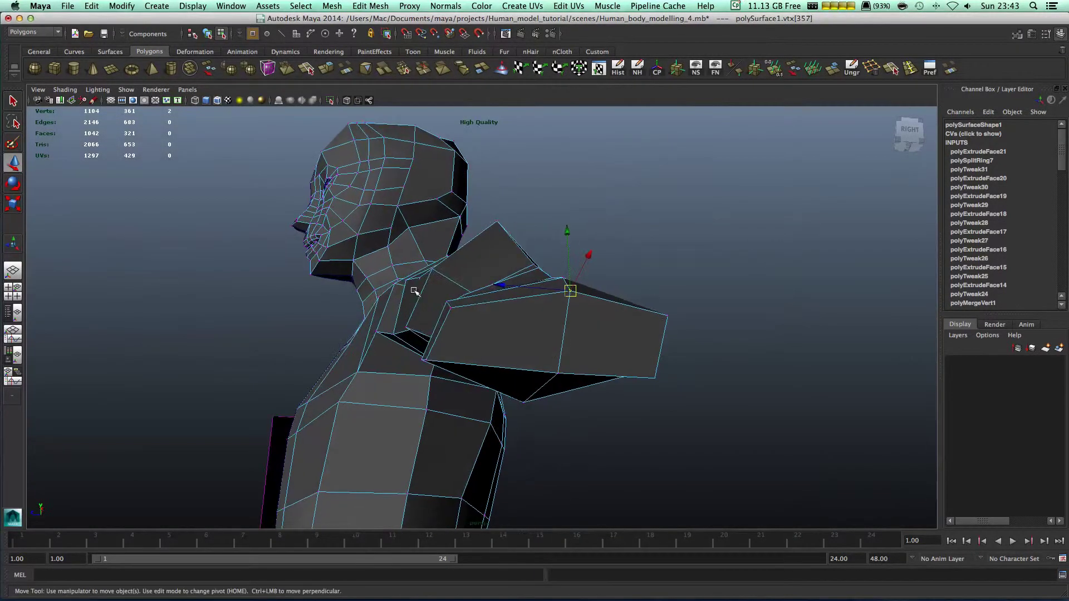
left_click_drag(440, 301, 448, 284)
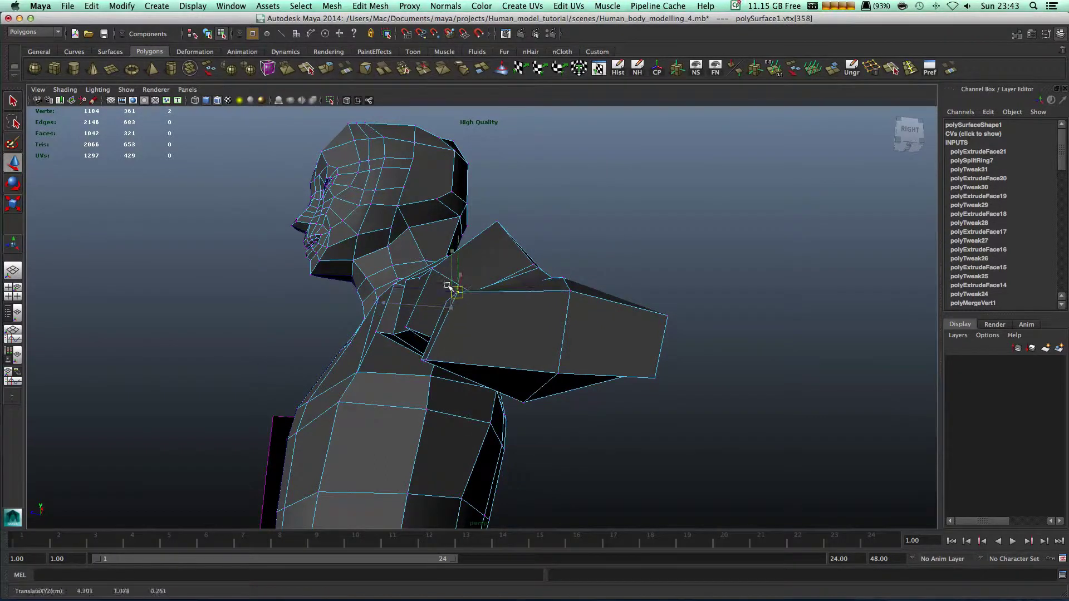
left_click(423, 358)
left_click_drag(423, 358, 437, 388)
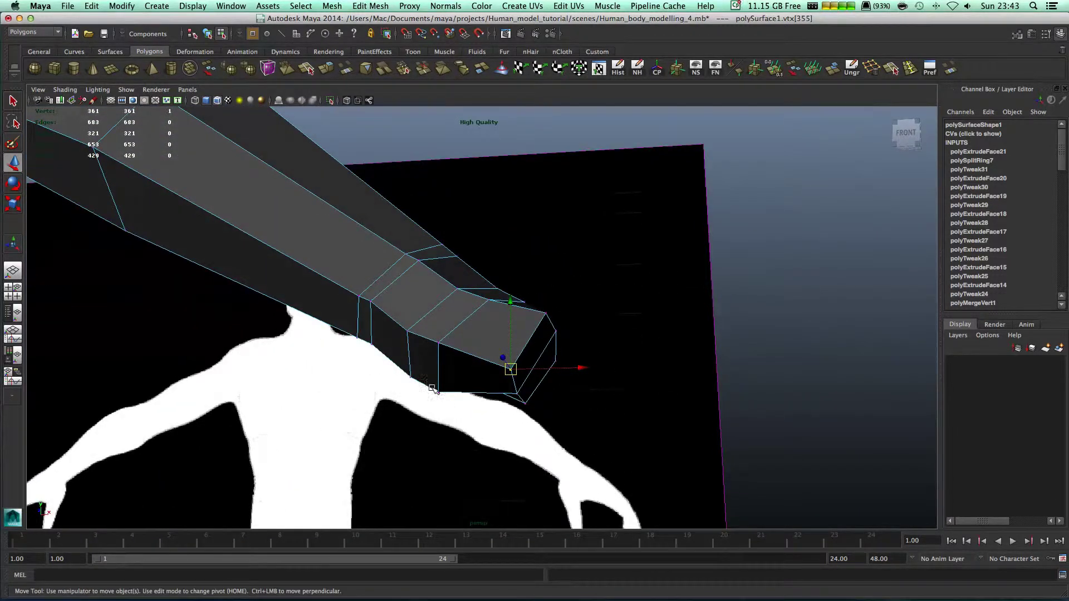
left_click_drag(427, 383, 421, 322)
left_click(417, 329)
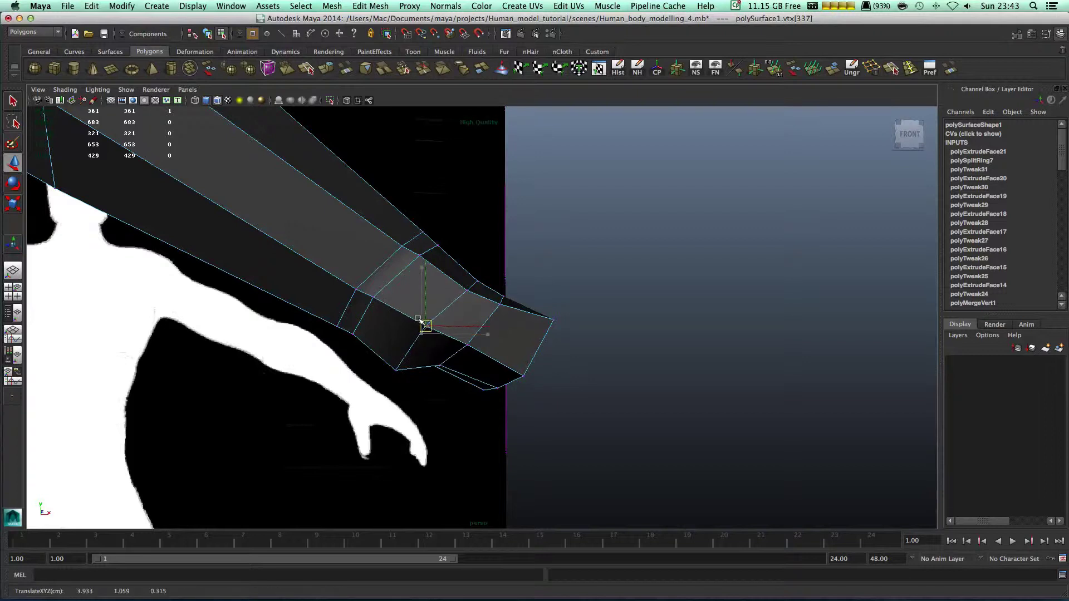
Shift the middle vertices on the underside of the hand to smooth its centre line up to the open end
left_click(390, 367)
left_click_drag(391, 367, 482, 326)
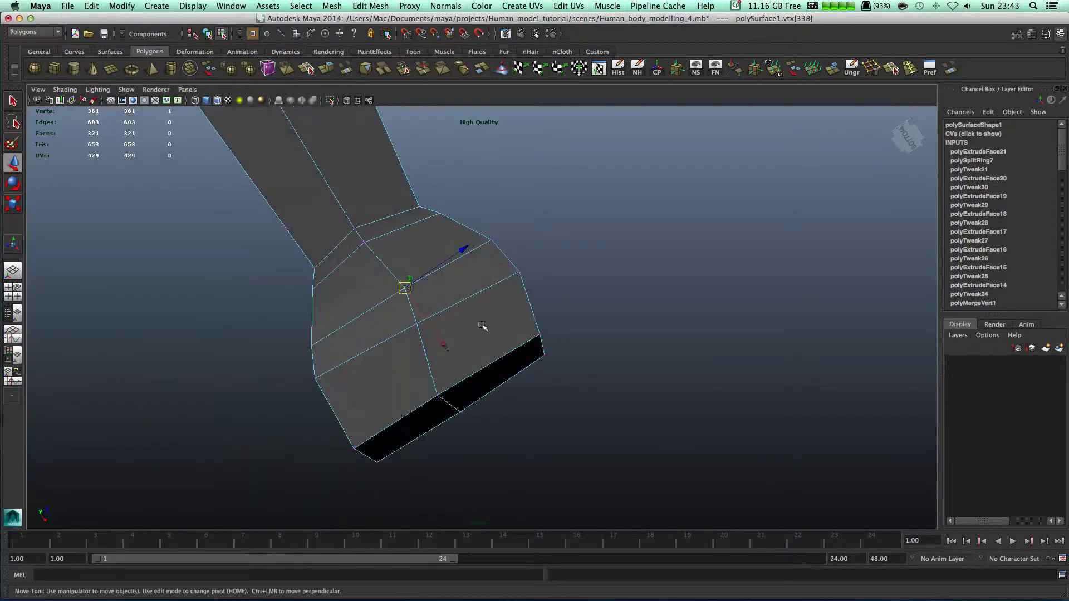
left_click_drag(408, 282, 388, 285)
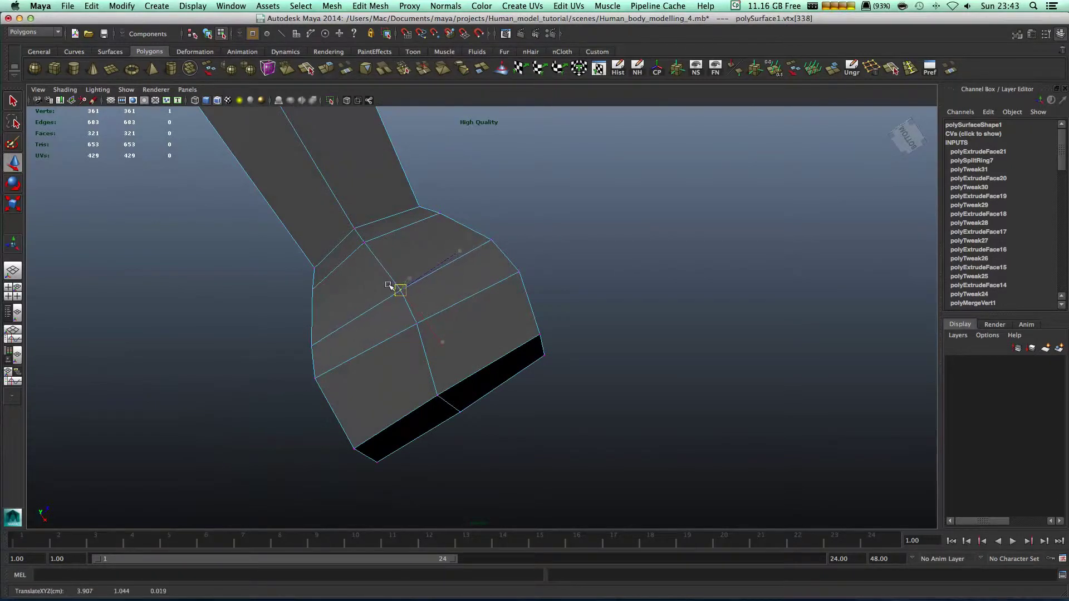
left_click(391, 319)
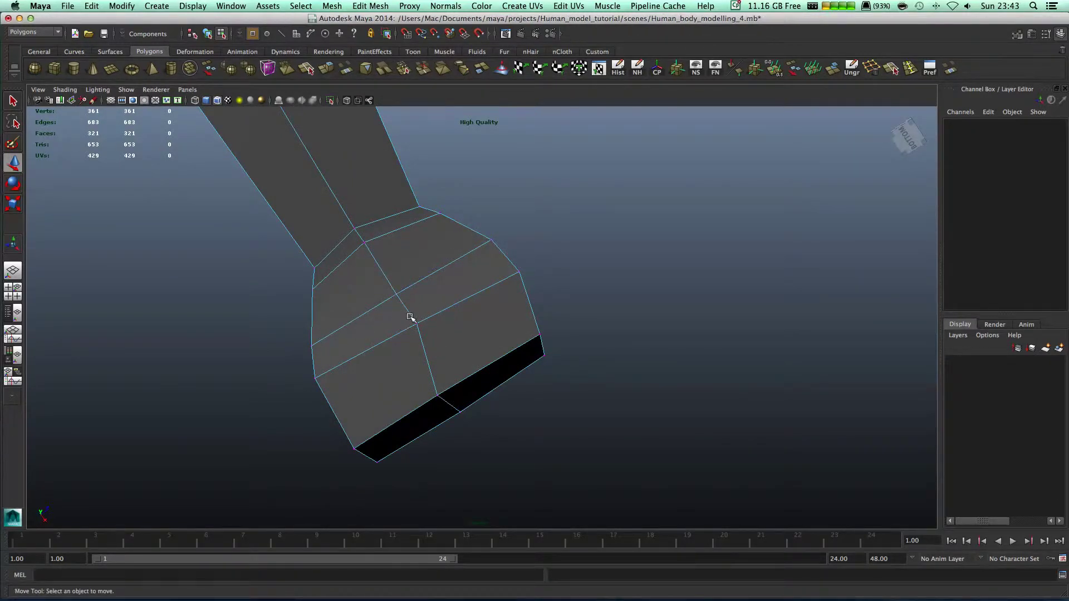
left_click(413, 323)
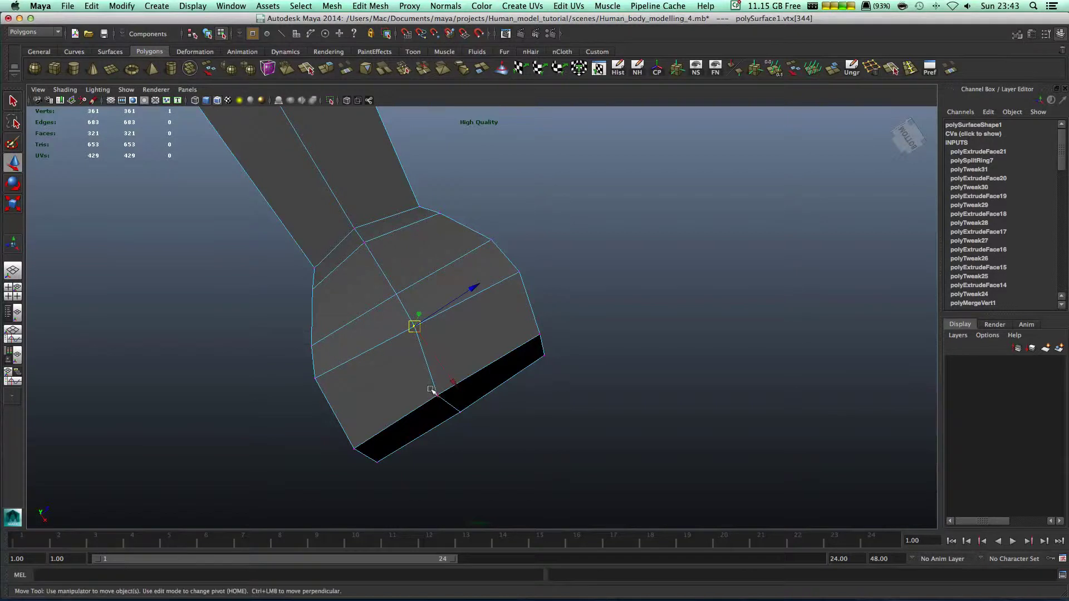
left_click_drag(432, 392, 442, 385)
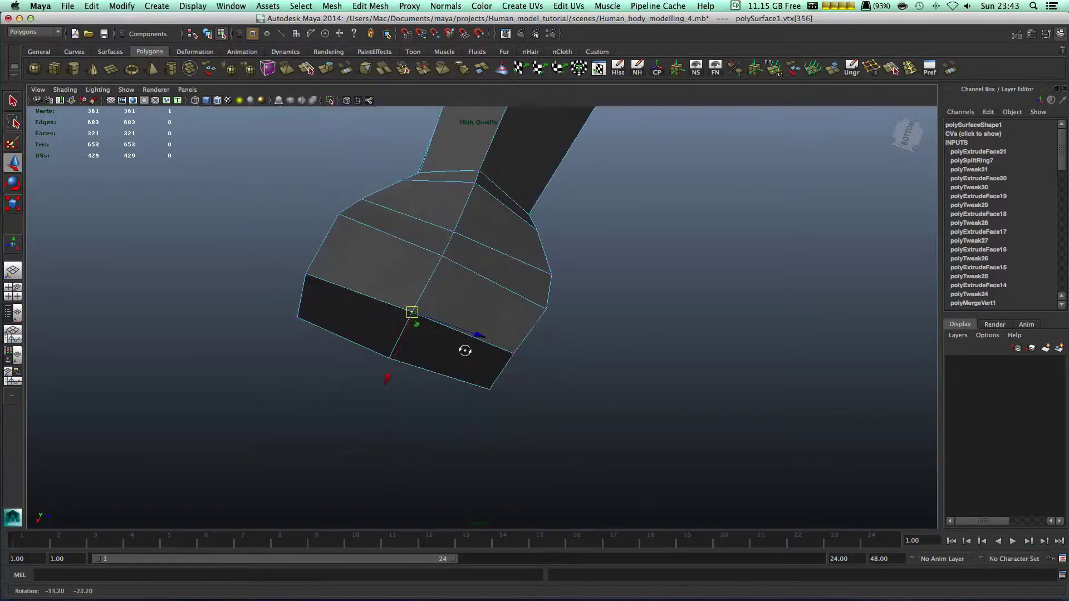
Reposition the palm's middle vertices on the two loops between the wrist and the open end
left_click_drag(465, 351, 456, 253, "alt")
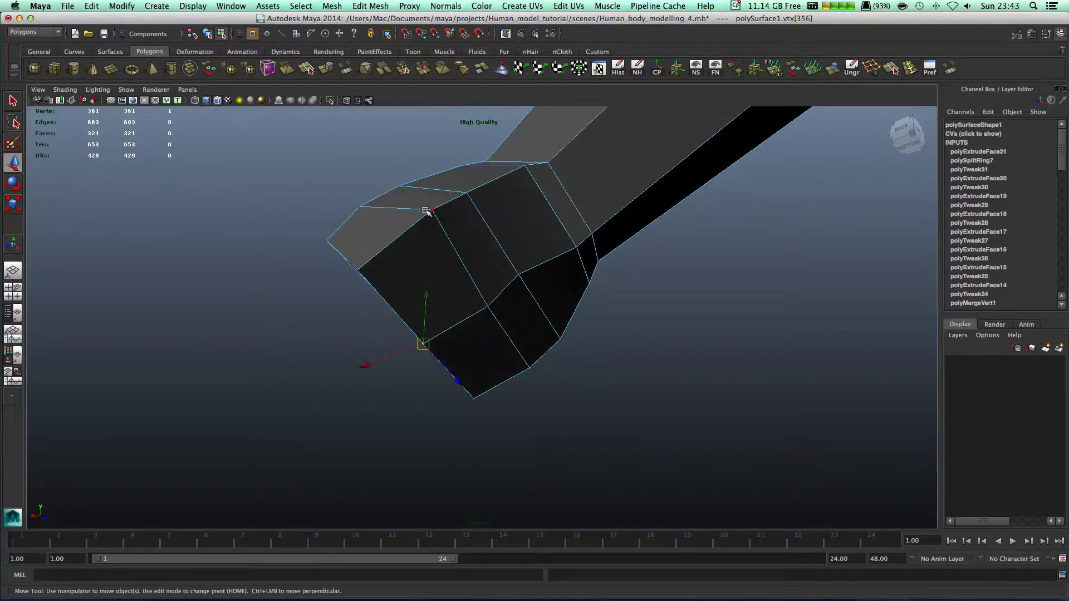
left_click_drag(433, 210, 538, 299)
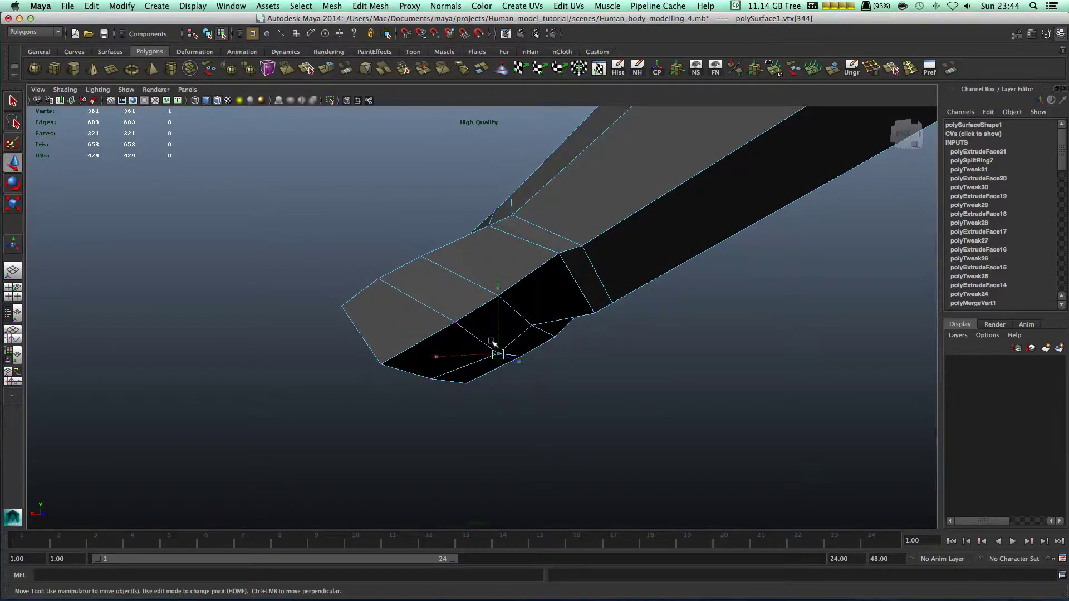
left_click_drag(497, 352, 584, 301)
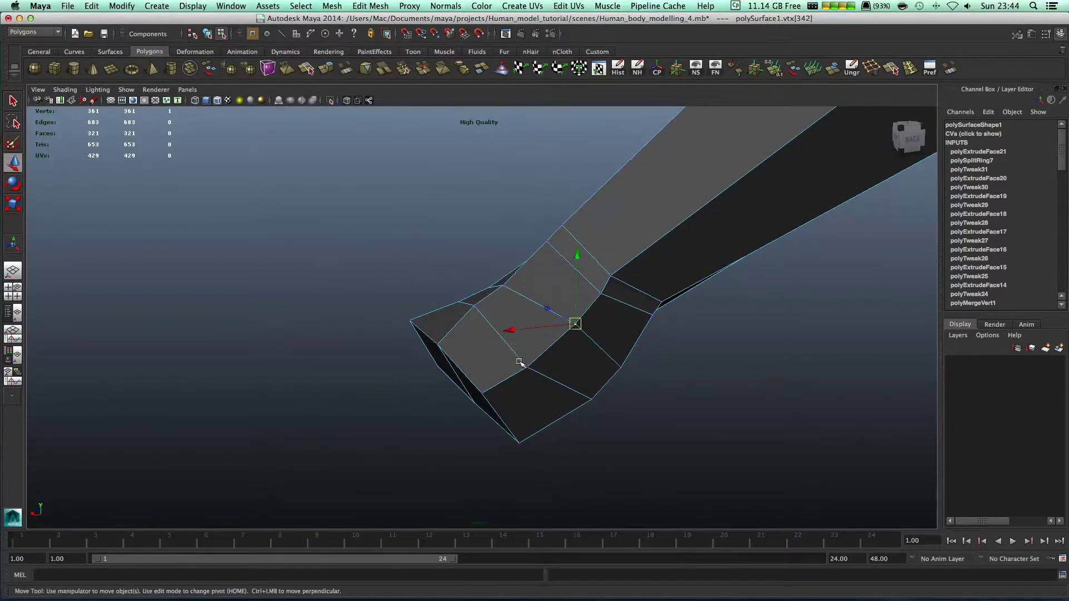
left_click_drag(522, 361, 561, 338)
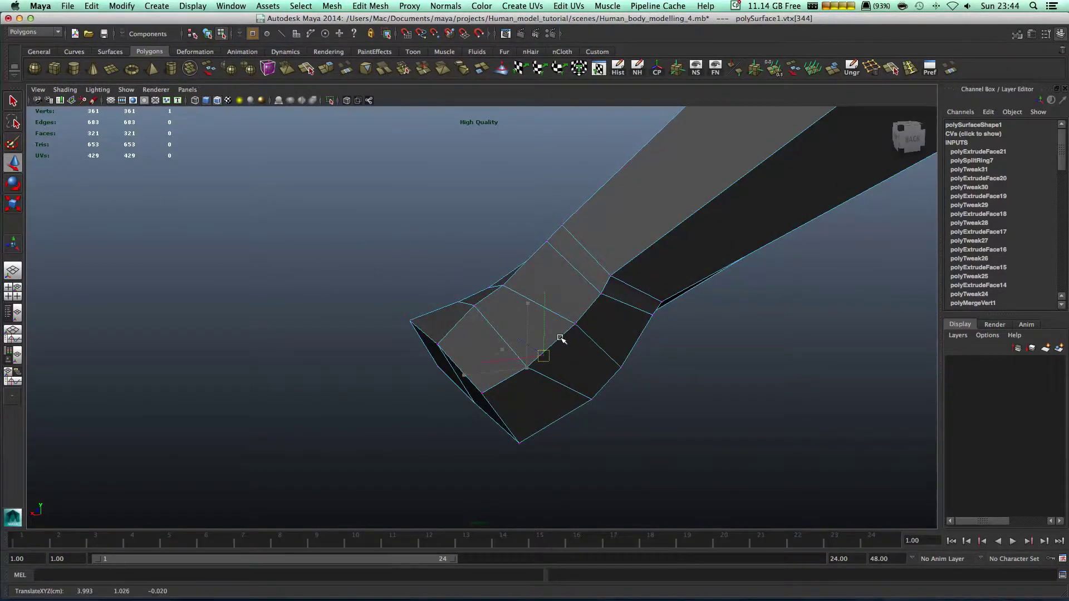
left_click(526, 366)
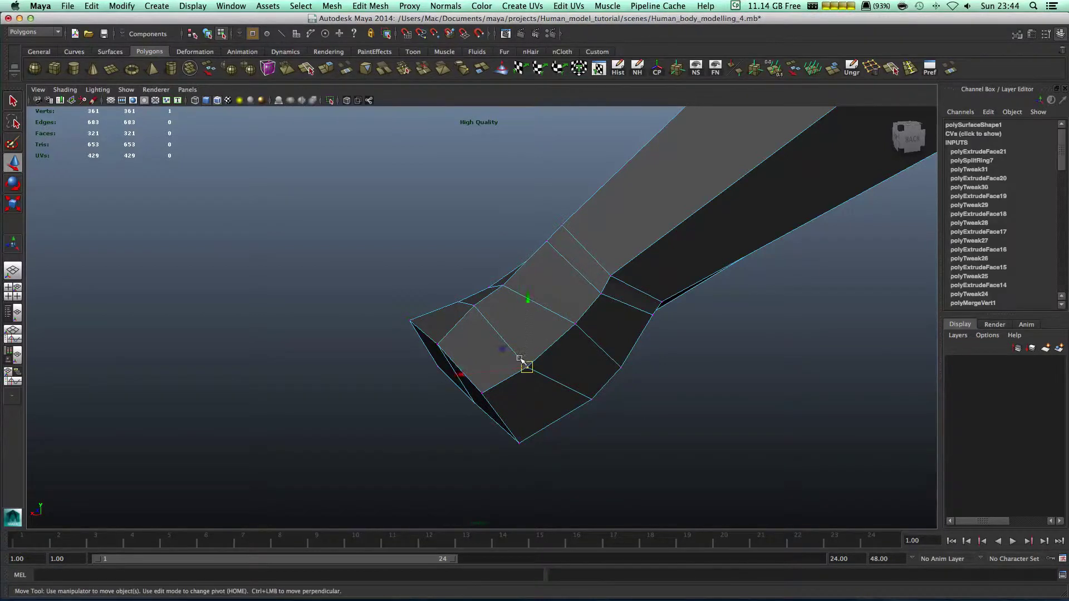
left_click_drag(537, 353, 544, 262, "alt")
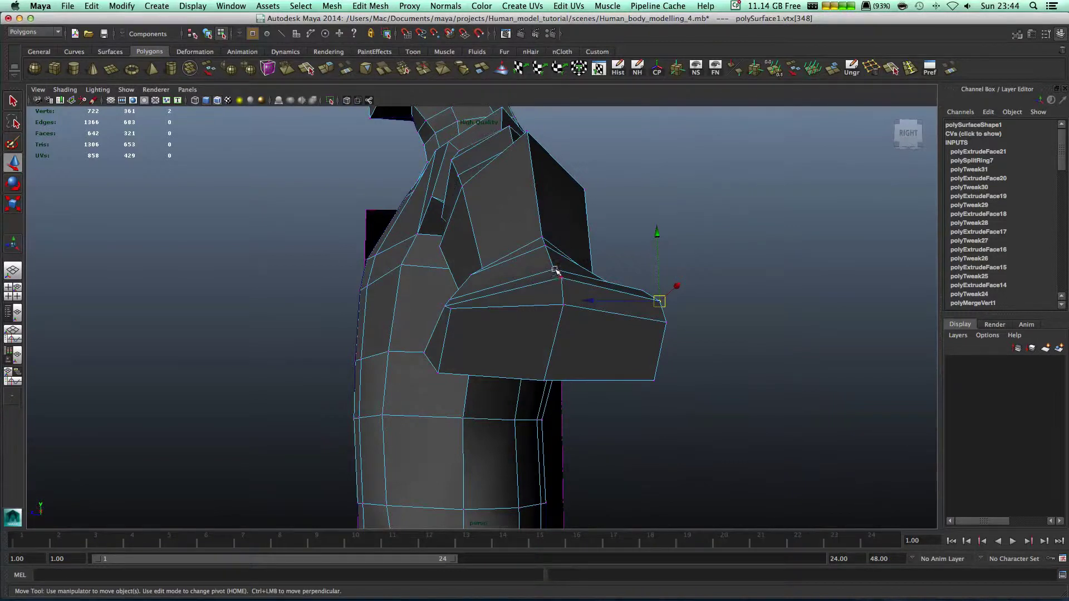
Adjust the middle and front corner vertices of the loops across the back of the hand
left_click_drag(554, 275, 419, 326)
left_click(554, 284)
right_click(425, 259)
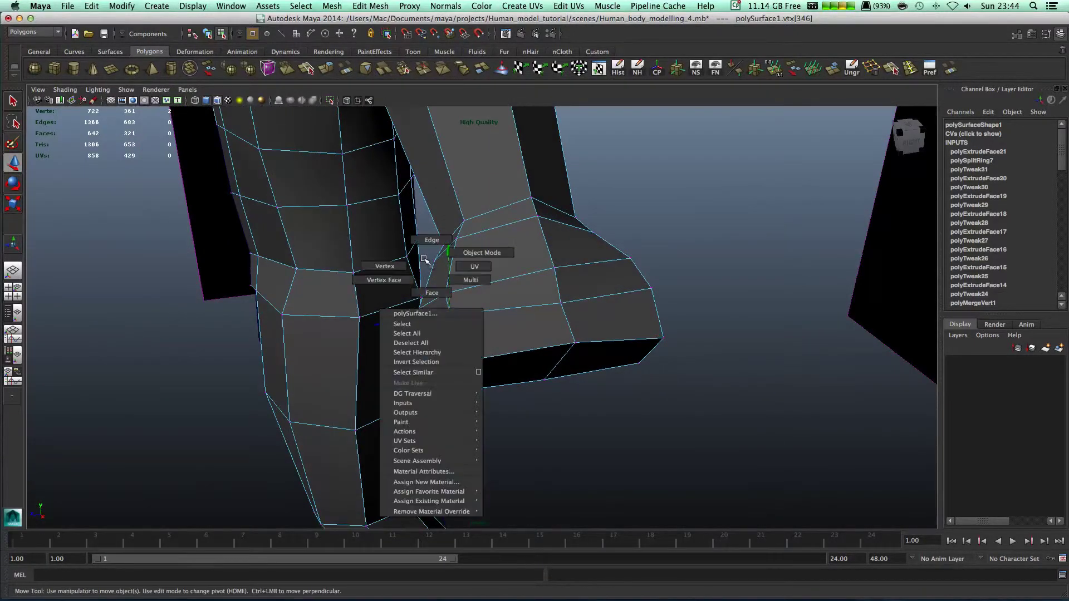
left_click_drag(513, 299, 714, 238, "alt")
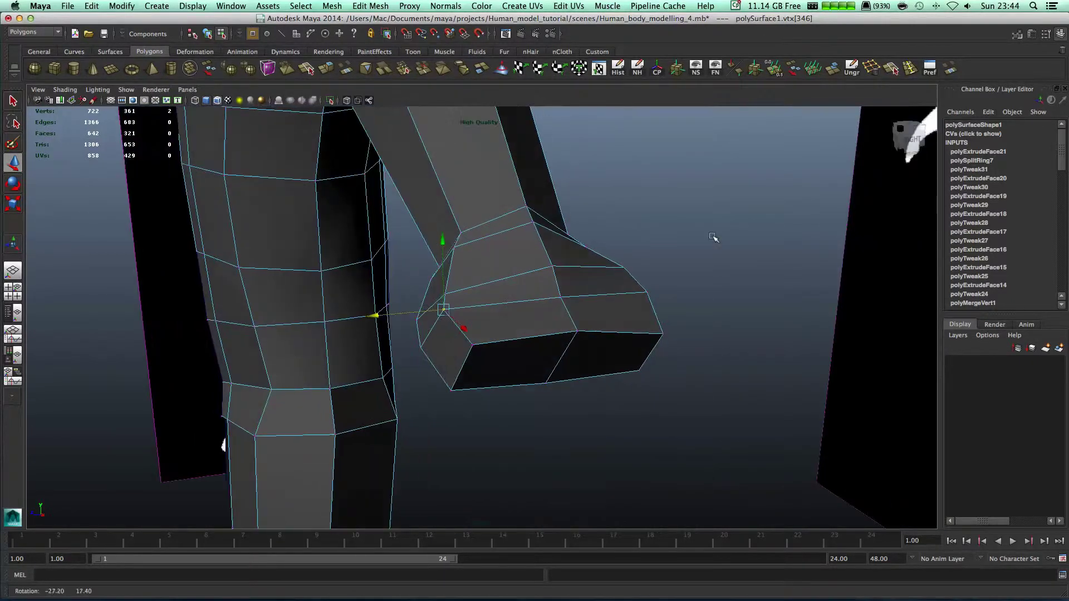
left_click(406, 308)
left_click(442, 293)
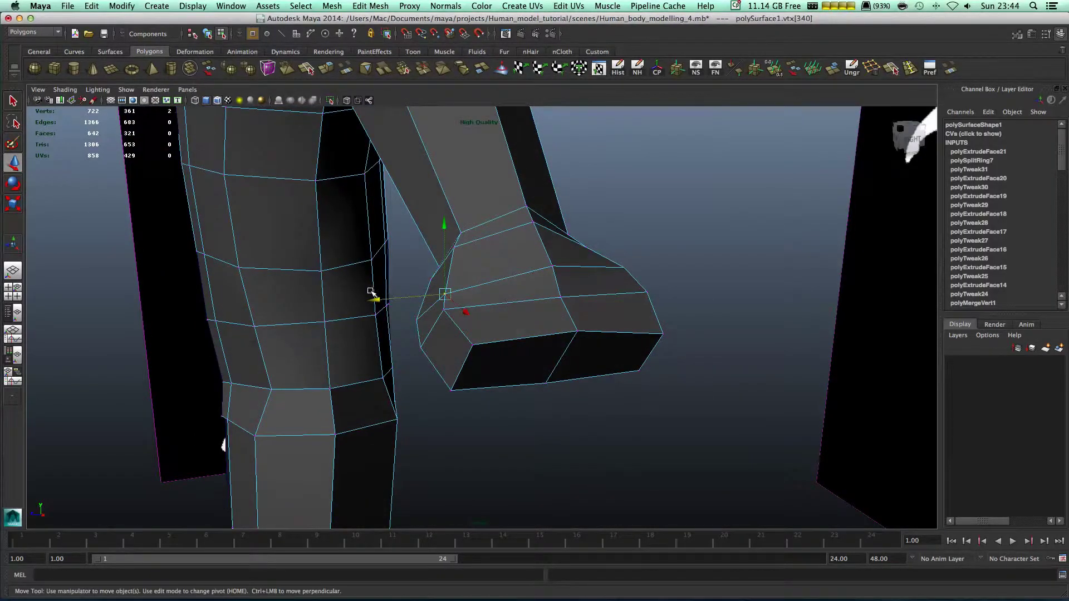
Shift the front vertex of the hand loop nearer the wrist and adjust the front and rear wrist vertices
left_click_drag(371, 292, 457, 244)
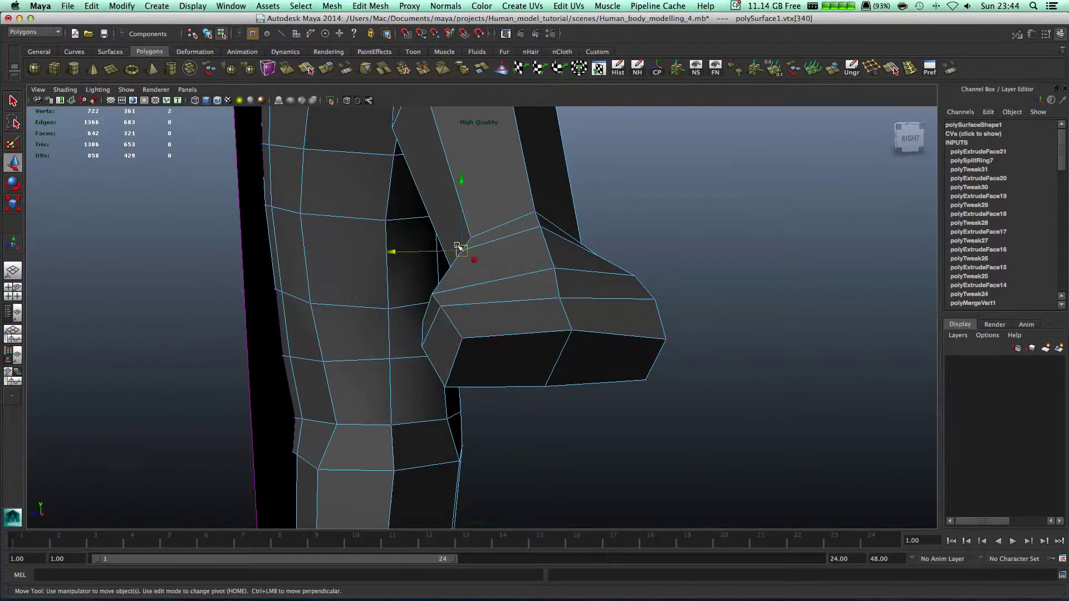
left_click_drag(451, 241, 485, 277, "alt")
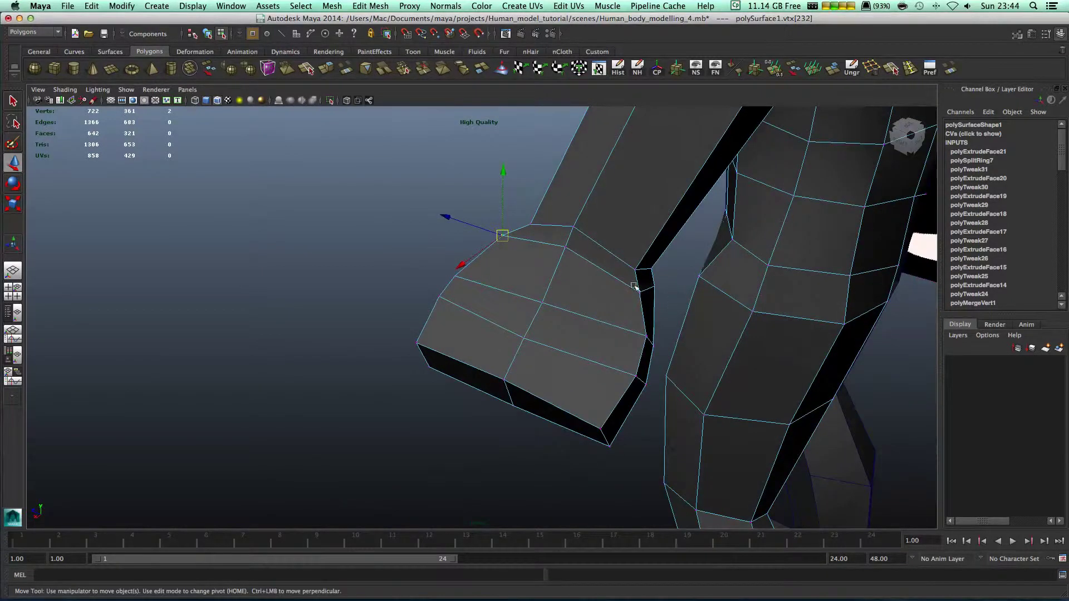
left_click_drag(633, 286, 709, 332)
Select the face on the front side of the hand beside the wrist, then rotate and shift it to form the thumb base
right_click_drag(426, 269, 425, 296)
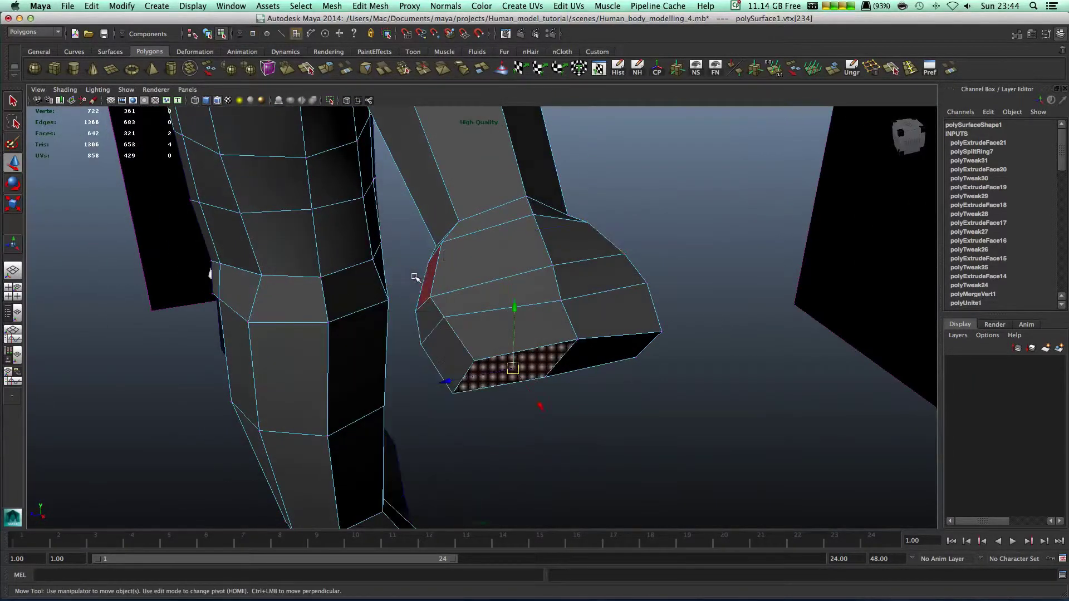
left_click(415, 276)
left_click_drag(415, 277, 429, 285, "alt")
key("e")
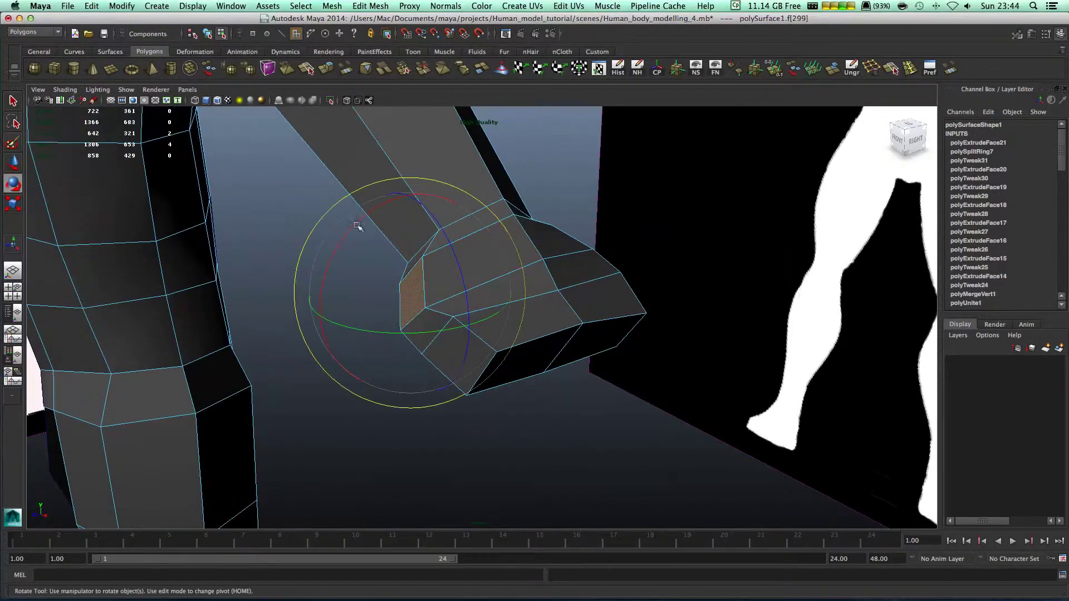
left_click_drag(357, 227, 317, 254)
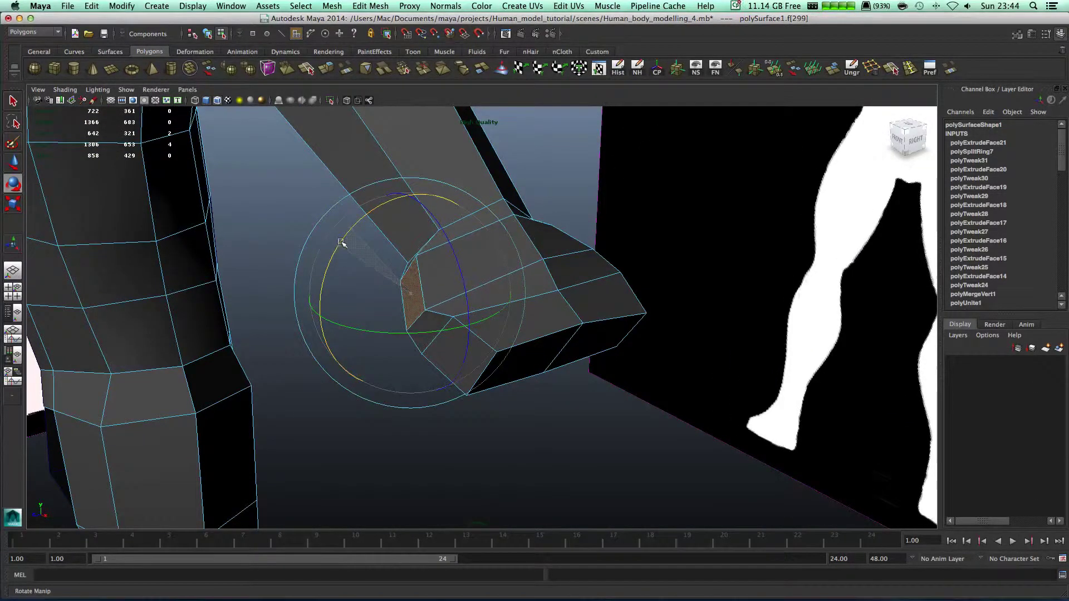
left_click_drag(359, 289, 424, 281, "alt")
key("w")
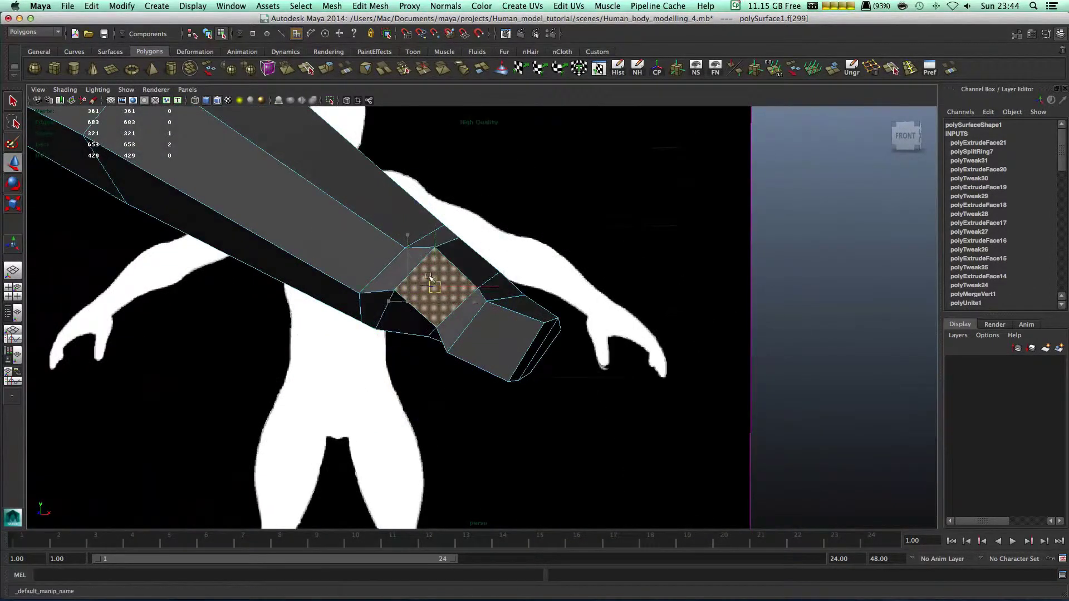
Switch to vertex editing and reposition the front-side vertices of the loop just below the thumb base face
left_click_drag(445, 308, 423, 335, "alt")
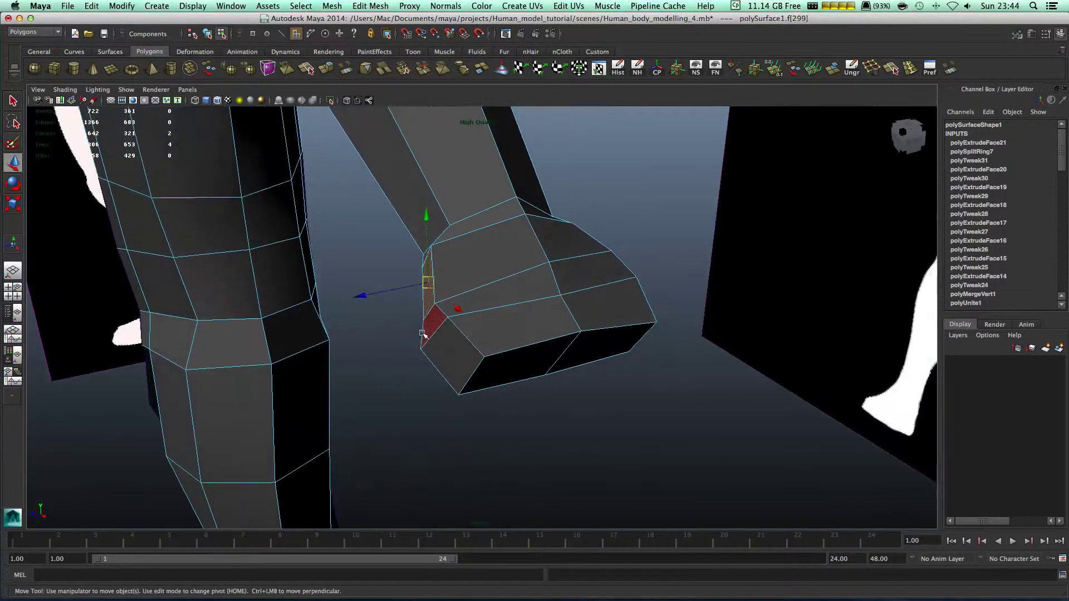
right_click_drag(424, 328, 412, 328)
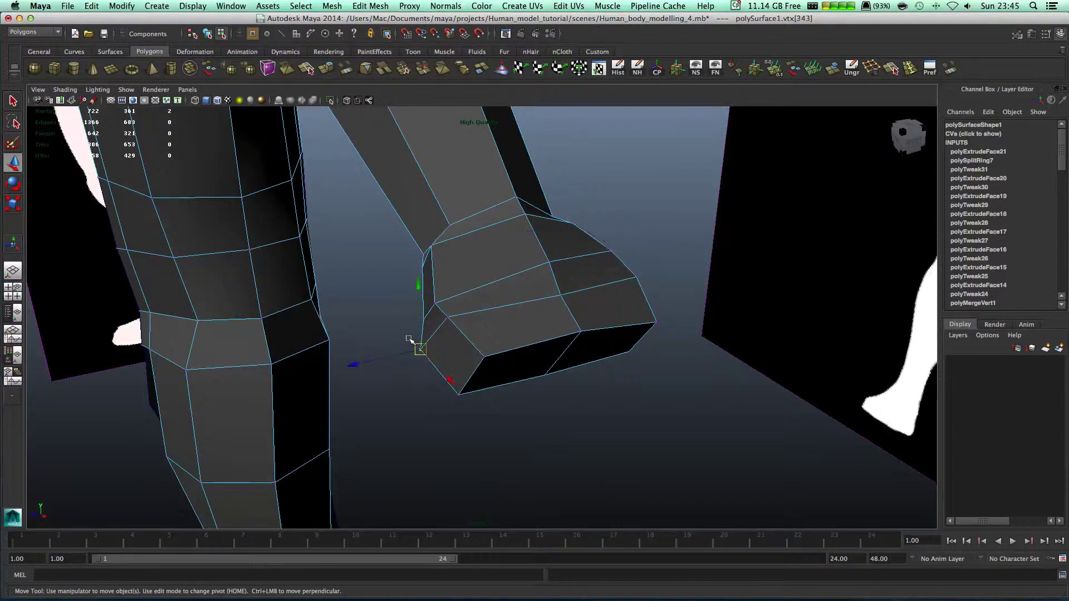
left_click_drag(421, 343, 434, 302)
left_click(431, 306)
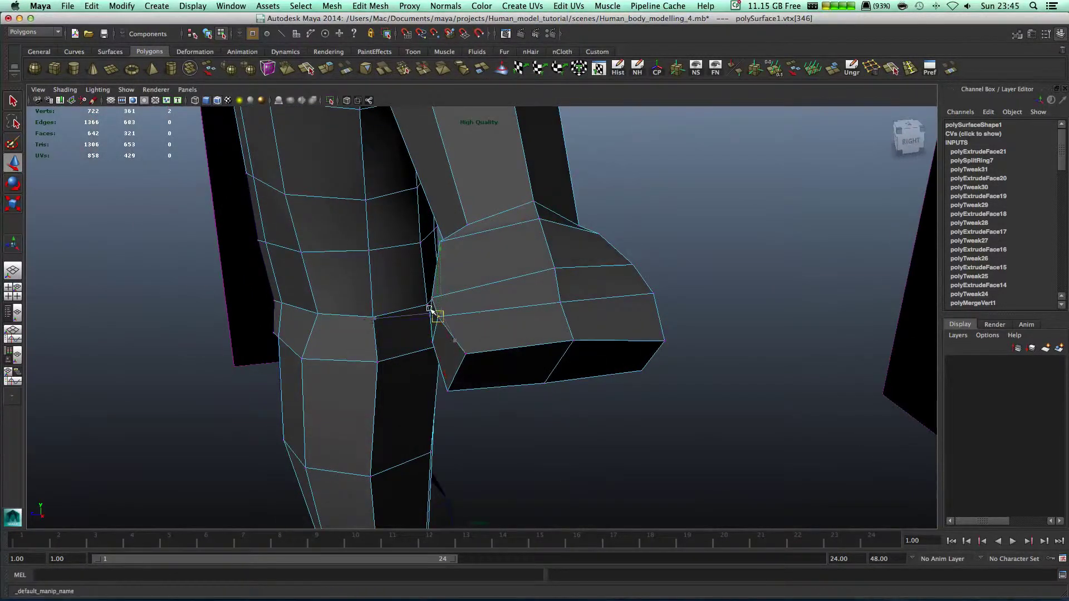
left_click_drag(486, 310, 407, 285, "alt")
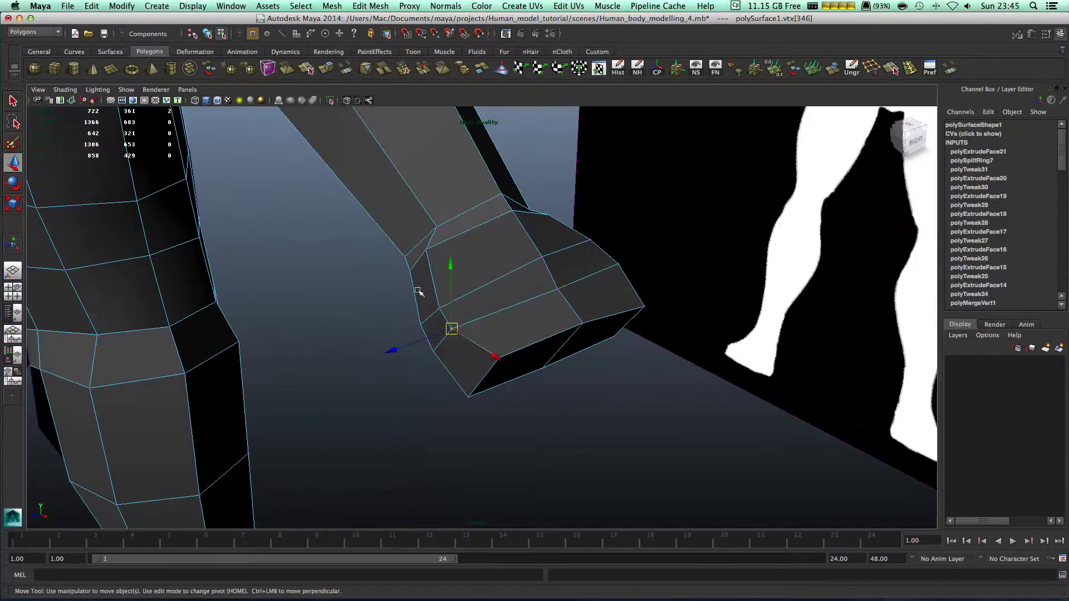
Extrude the thumb base face and move and tilt it outward to form the first thumb segment
right_click_drag(422, 291, 422, 324)
left_click(421, 287)
left_click(326, 69)
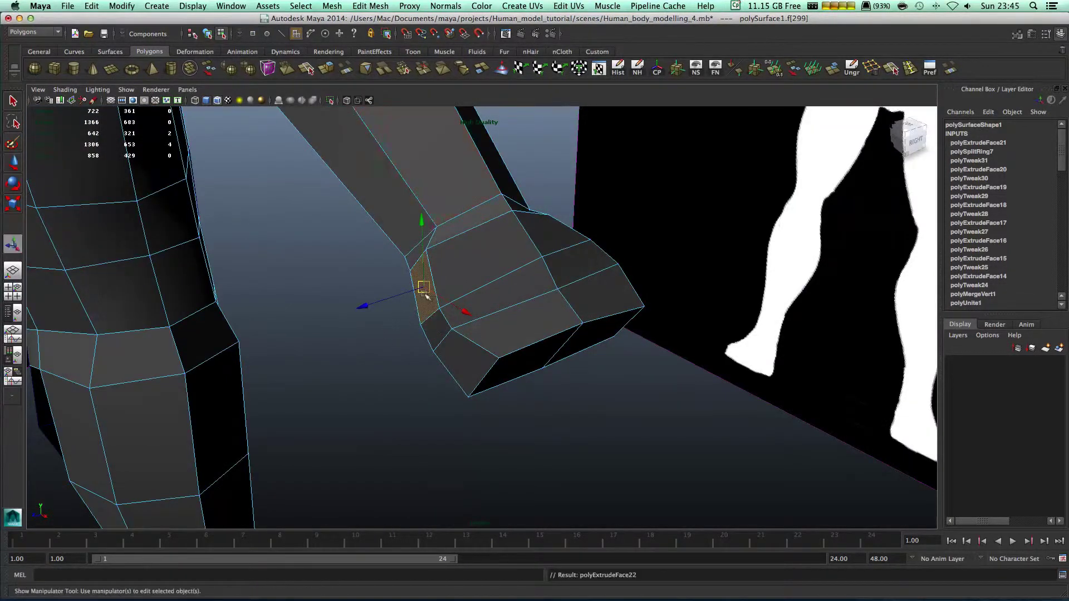
left_click_drag(417, 288, 367, 266)
key("e")
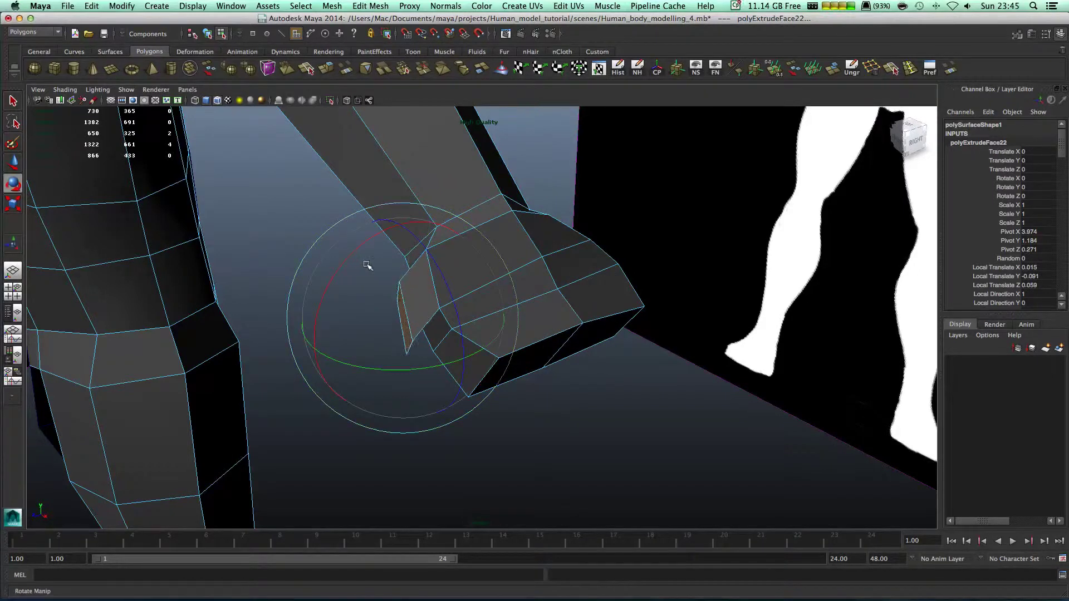
left_click_drag(412, 335, 372, 366, "alt")
Extrude a second thumb segment downward and move, scale and rotate its end face to follow the thumb's direction
left_click(326, 68)
key("e")
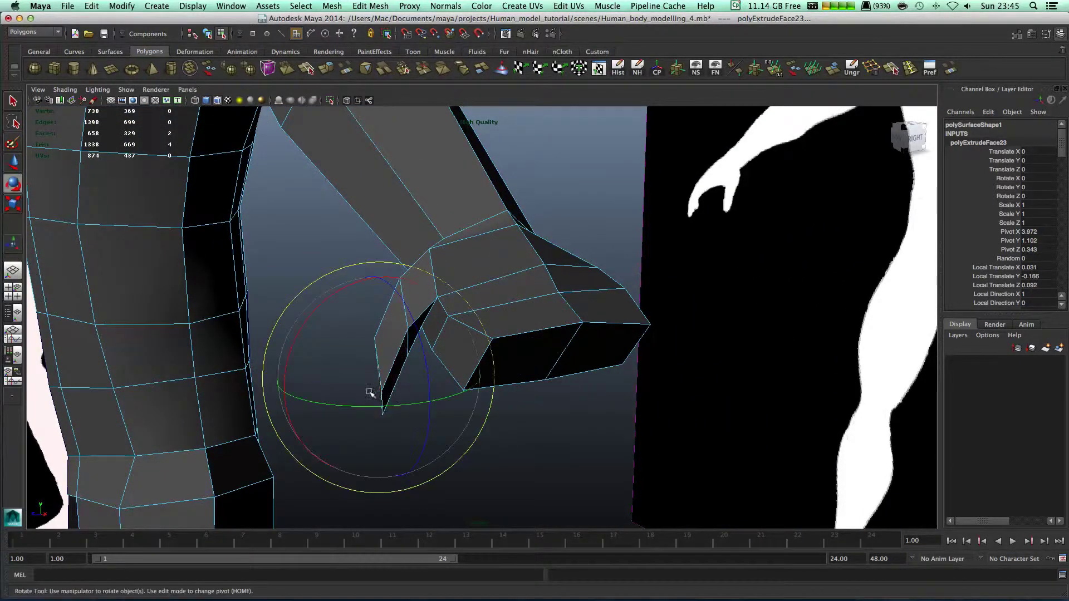
left_click_drag(310, 326, 304, 343)
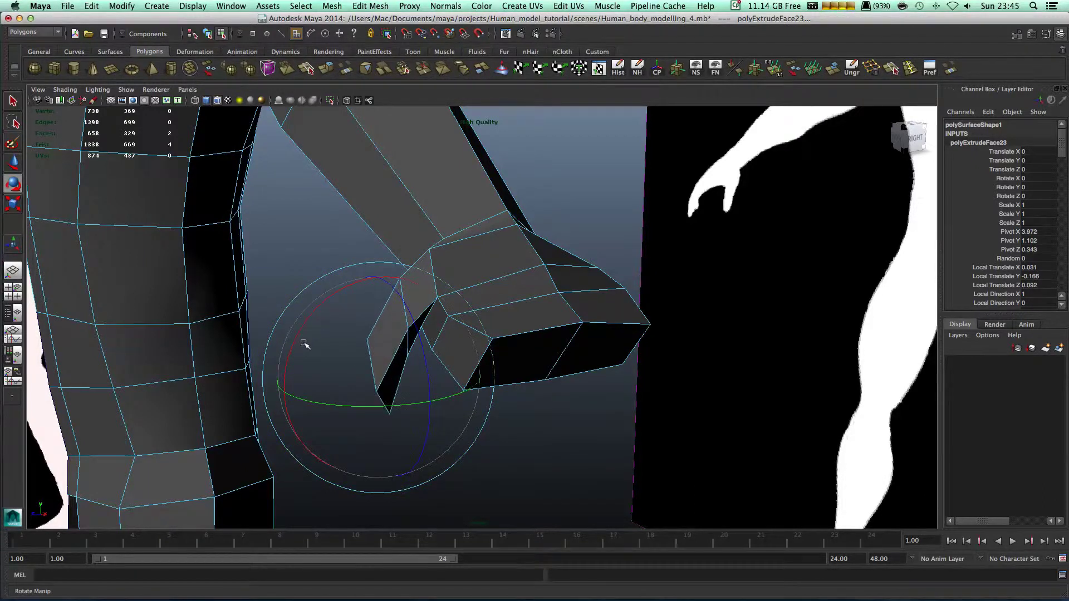
left_click_drag(376, 393, 373, 363, "alt")
key("r")
left_click_drag(420, 392, 376, 353, "alt")
key("w")
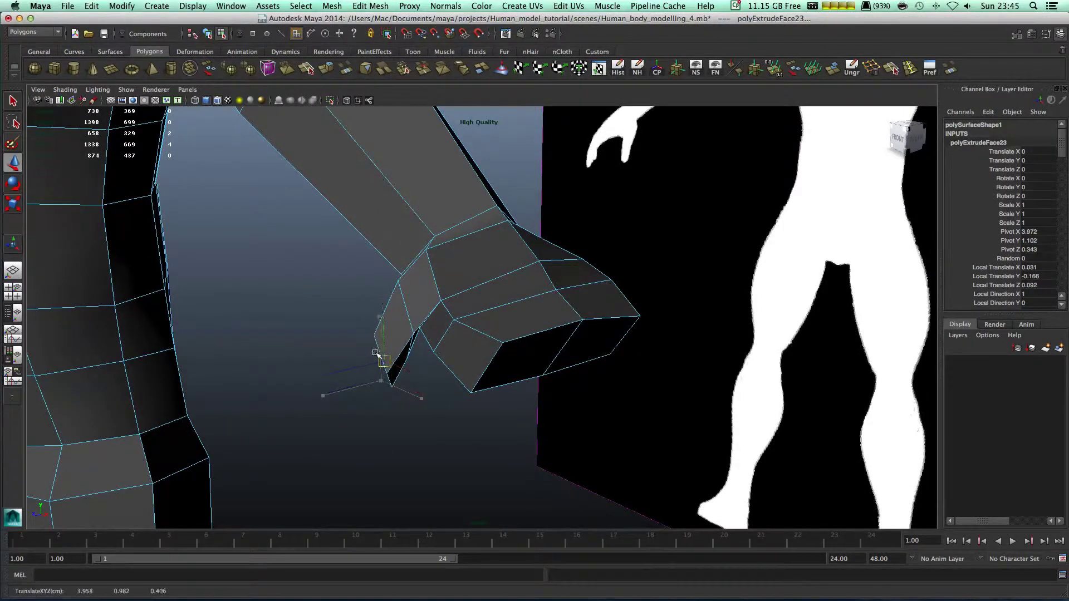
key("e")
left_click_drag(305, 389, 320, 394)
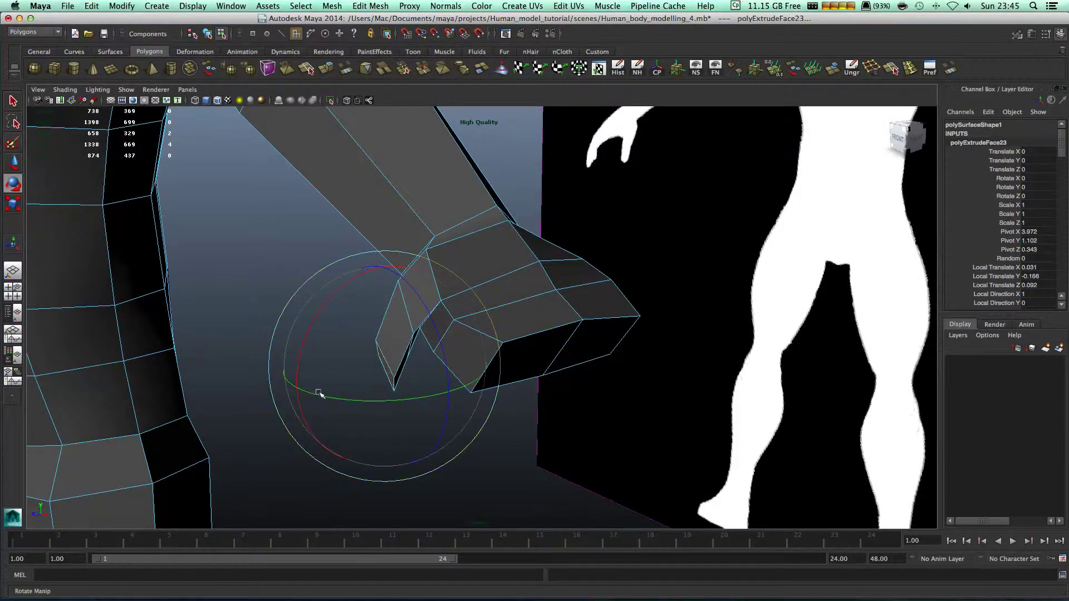
left_click_drag(310, 299, 310, 305)
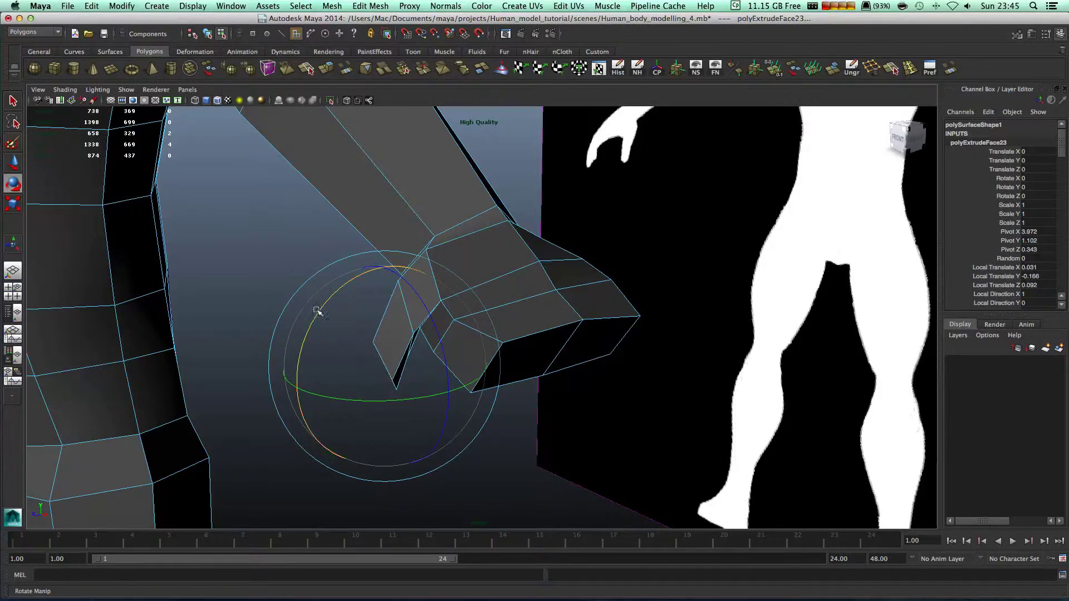
Extrude the thumb tip, position and scale its end face, and check the hand in smooth preview
left_click(326, 68)
key("w")
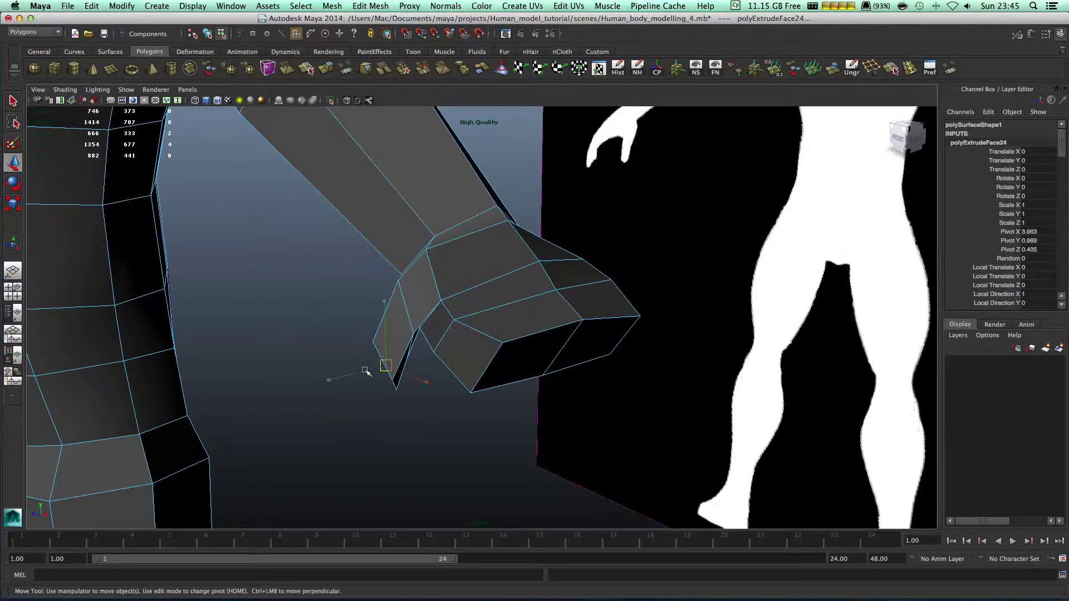
mouse_move(379, 364)
left_mouse_down()
mouse_move(361, 401)
mouse_move(382, 334)
mouse_move(470, 399)
mouse_move(497, 370)
mouse_move(385, 370)
left_mouse_up()
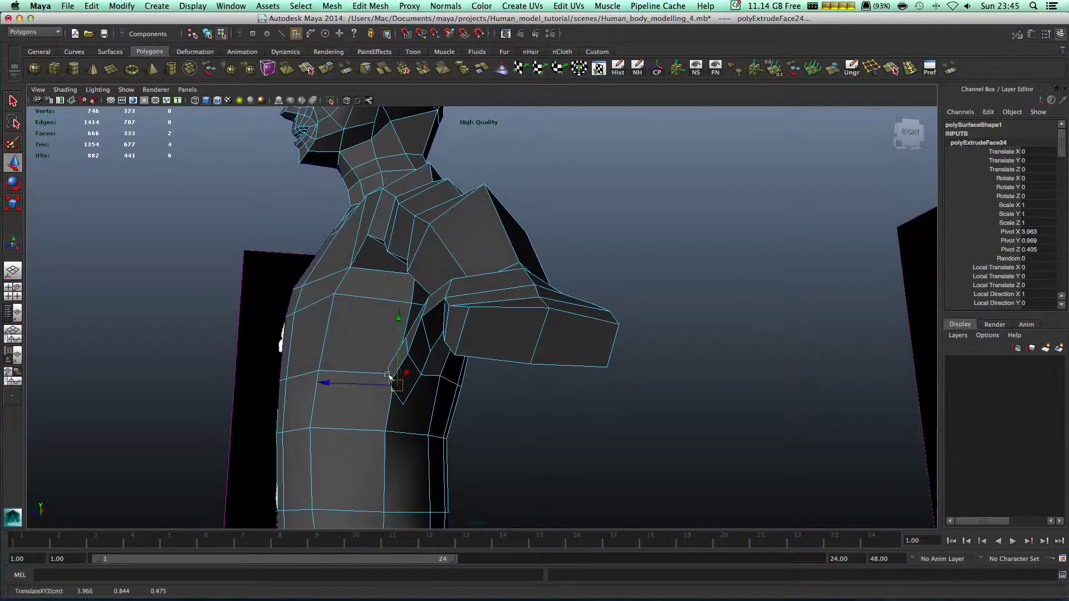
key("bracketright")
key("r")
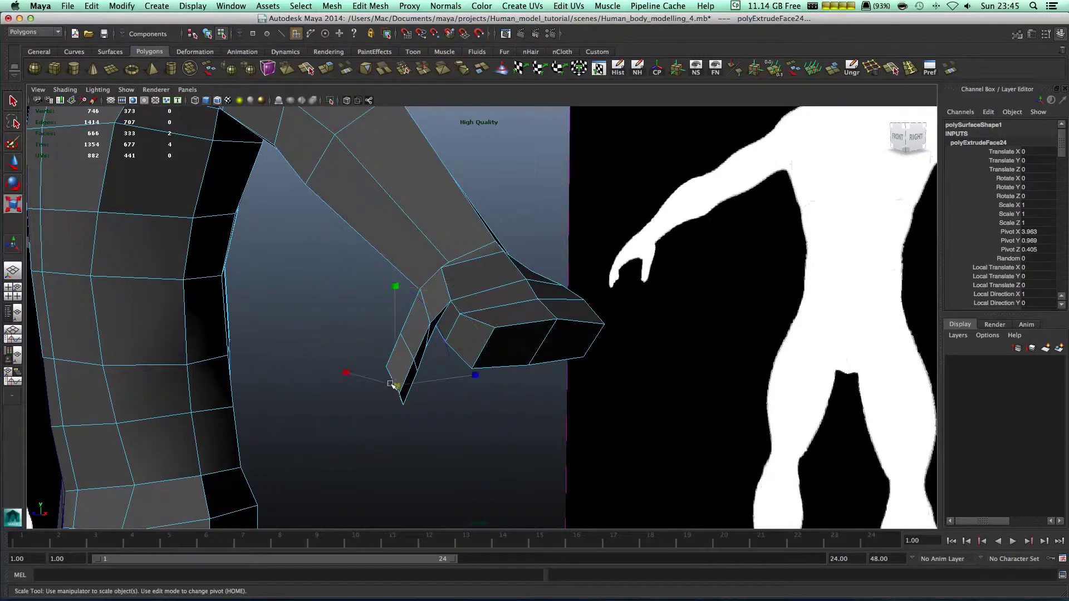
left_click_drag(391, 384, 382, 385)
left_click_drag(438, 361, 488, 298, "alt")
key("3")
key("1")
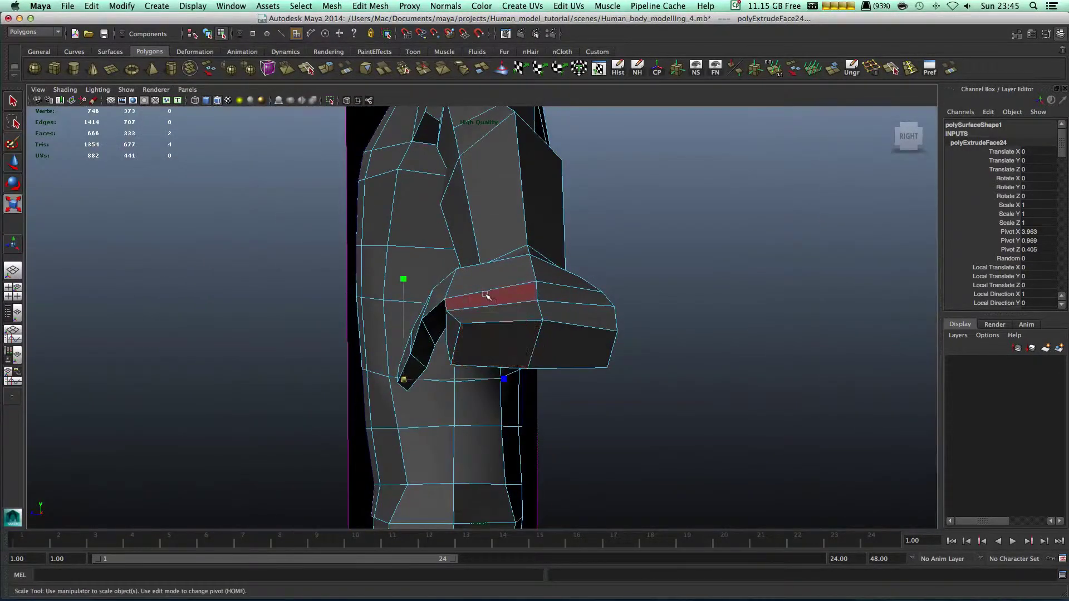
Reposition the vertex beside the thumb base and the middle vertex of the loop on the back of the hand
right_click_drag(490, 301, 441, 306)
left_click(446, 309)
key("w")
left_click_drag(443, 307, 559, 306)
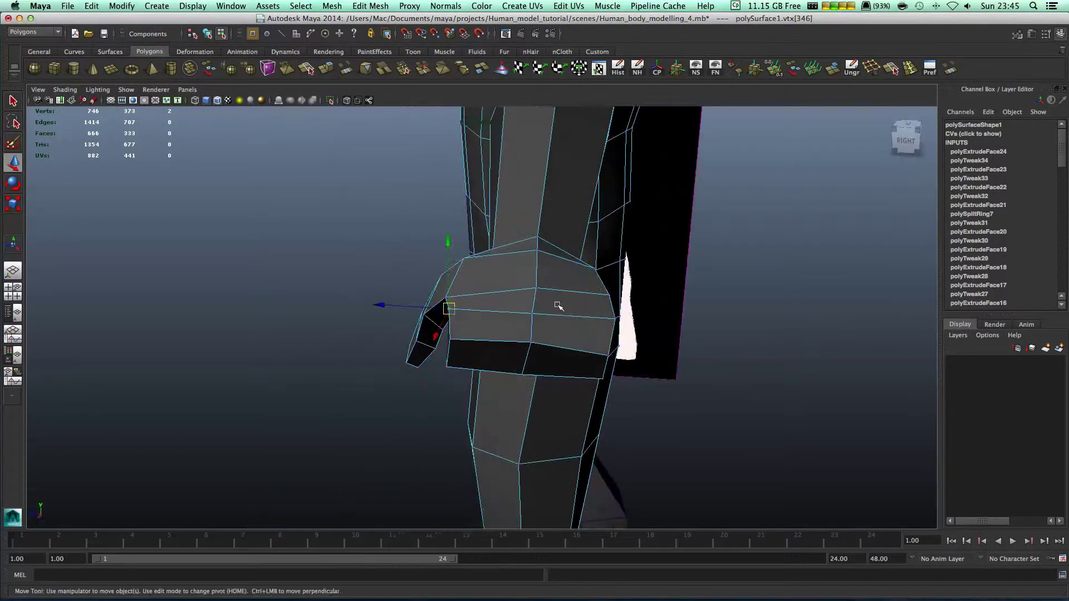
left_click(537, 286)
left_click_drag(539, 289, 624, 323, "alt")
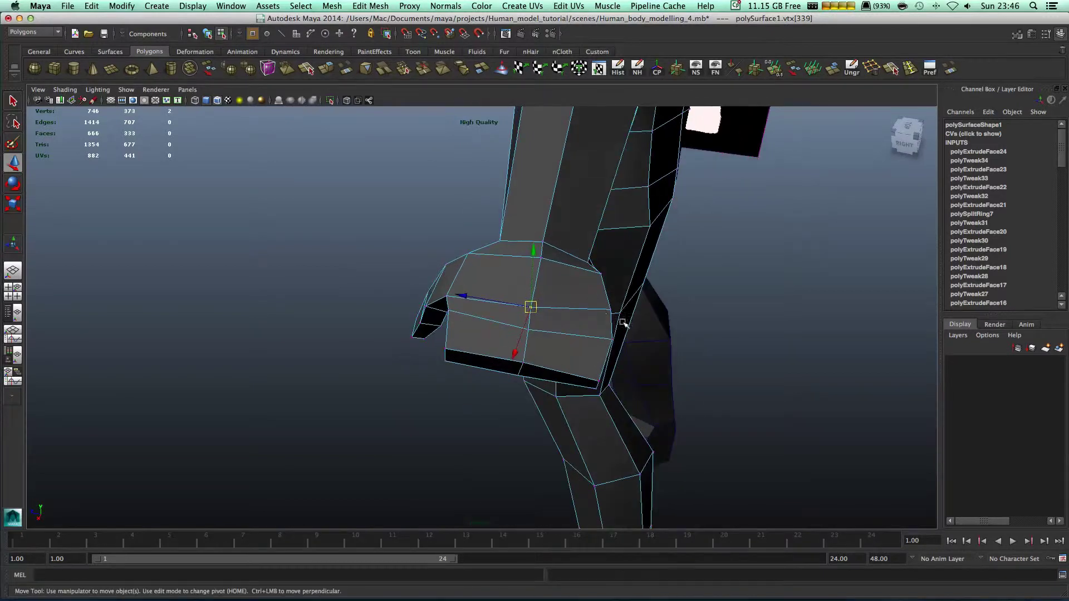
Split a new edge line around the little-finger side of the hand with the Interactive Split Tool, from the back of the wrist to the palm-side wrist
left_click(363, 6)
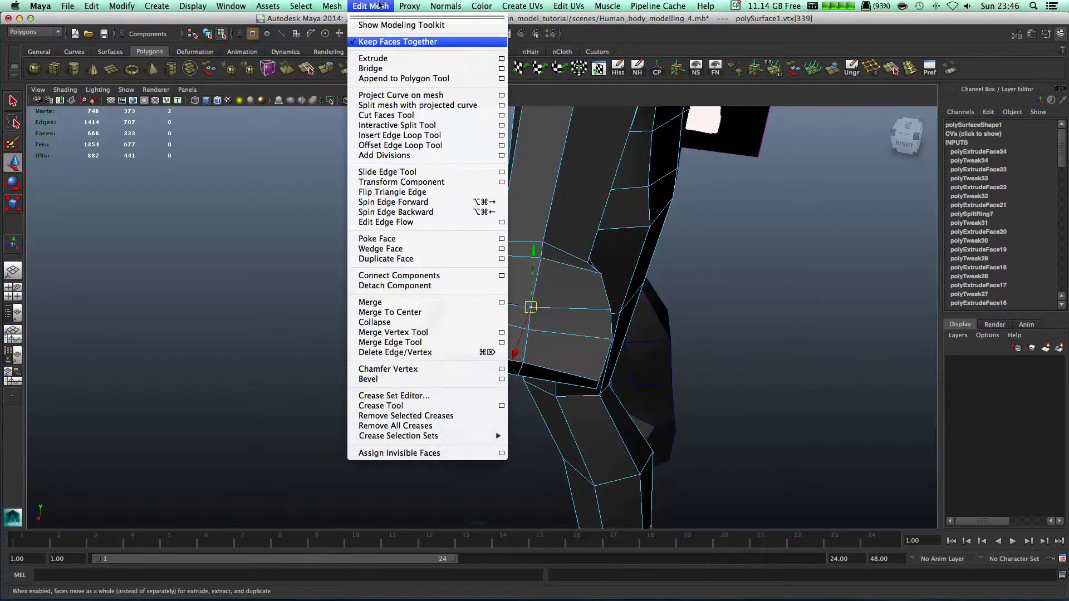
left_click(397, 127)
left_click_drag(563, 269, 585, 291, "alt")
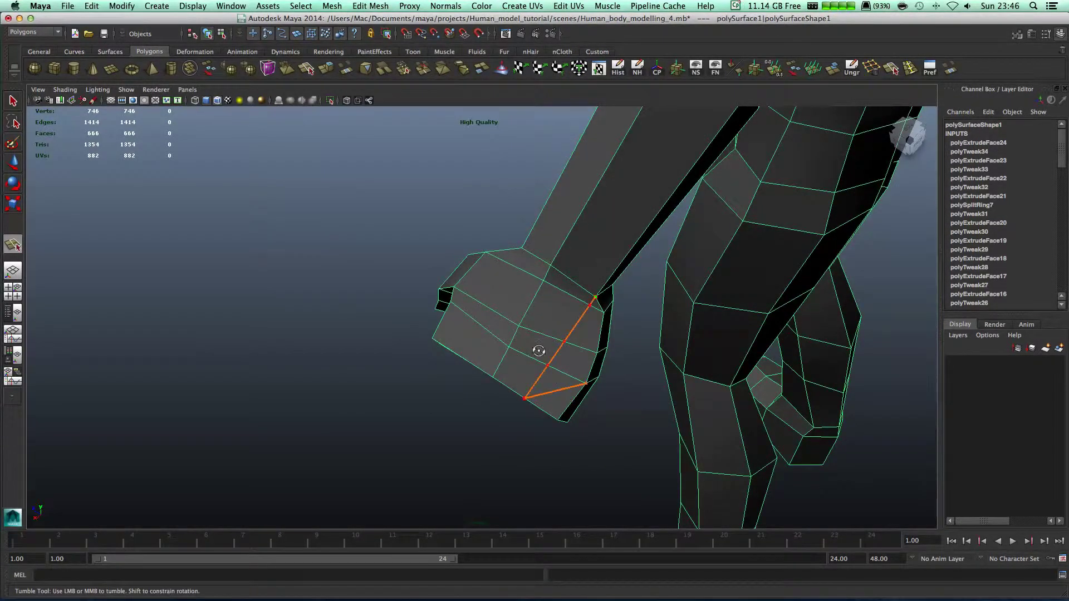
left_click_drag(538, 351, 485, 295, "alt")
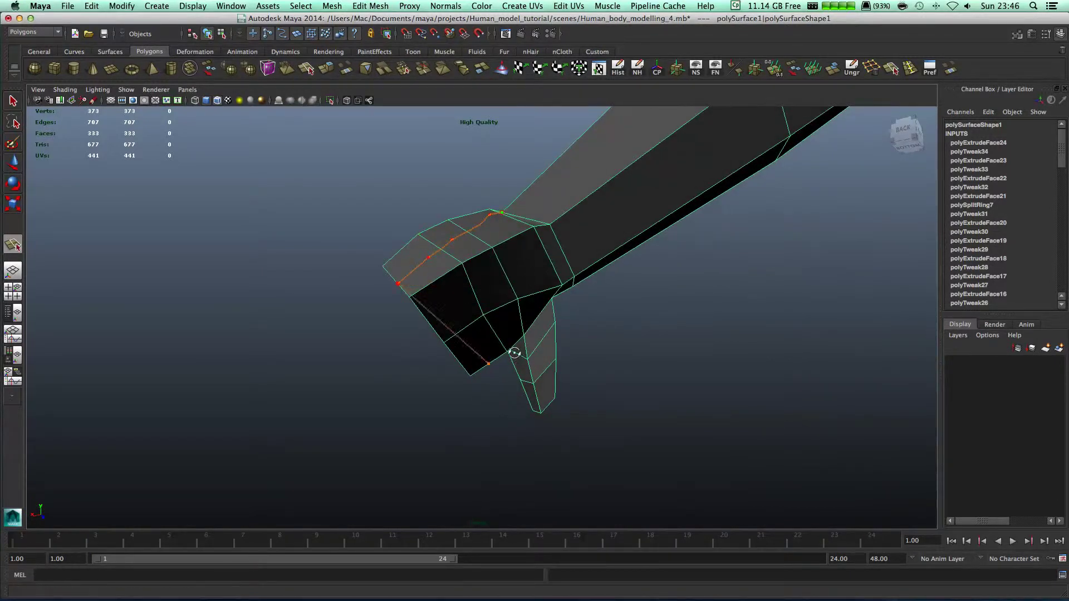
left_click_drag(515, 353, 526, 336, "alt")
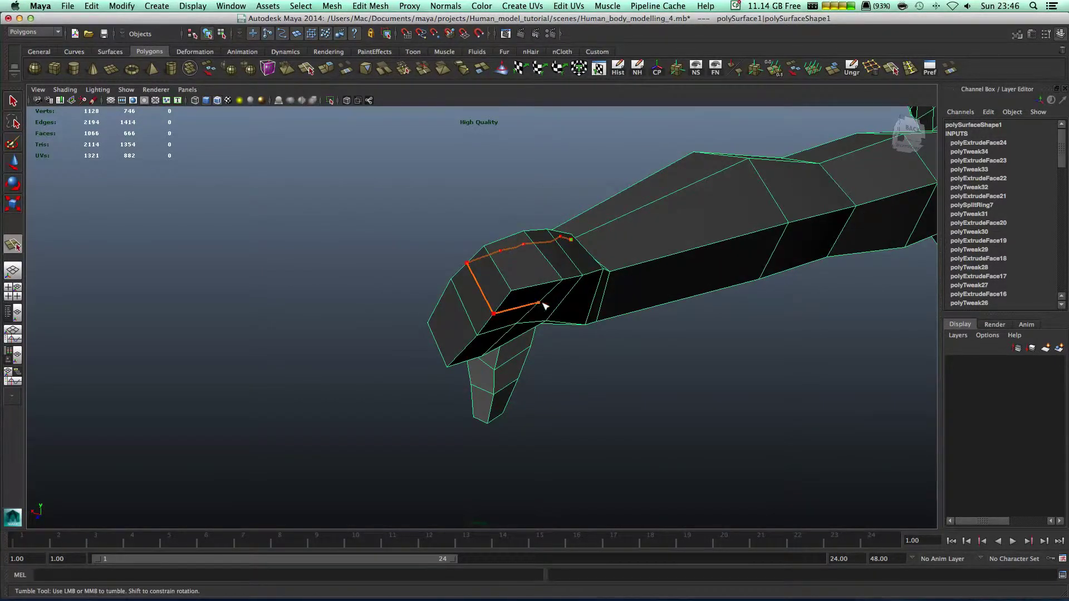
left_click_drag(558, 301, 512, 225, "alt")
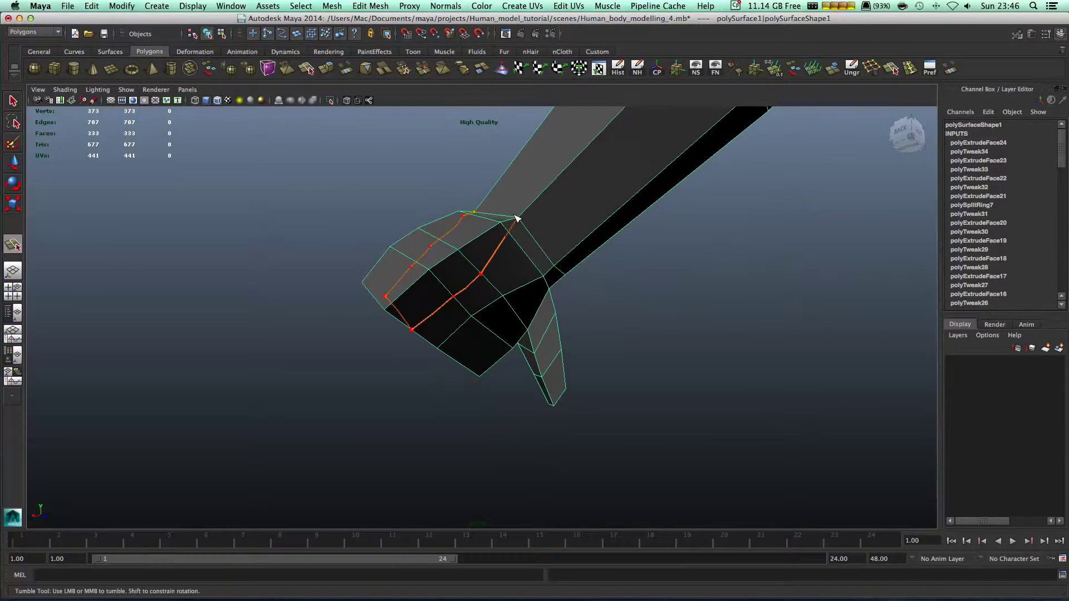
key("w")
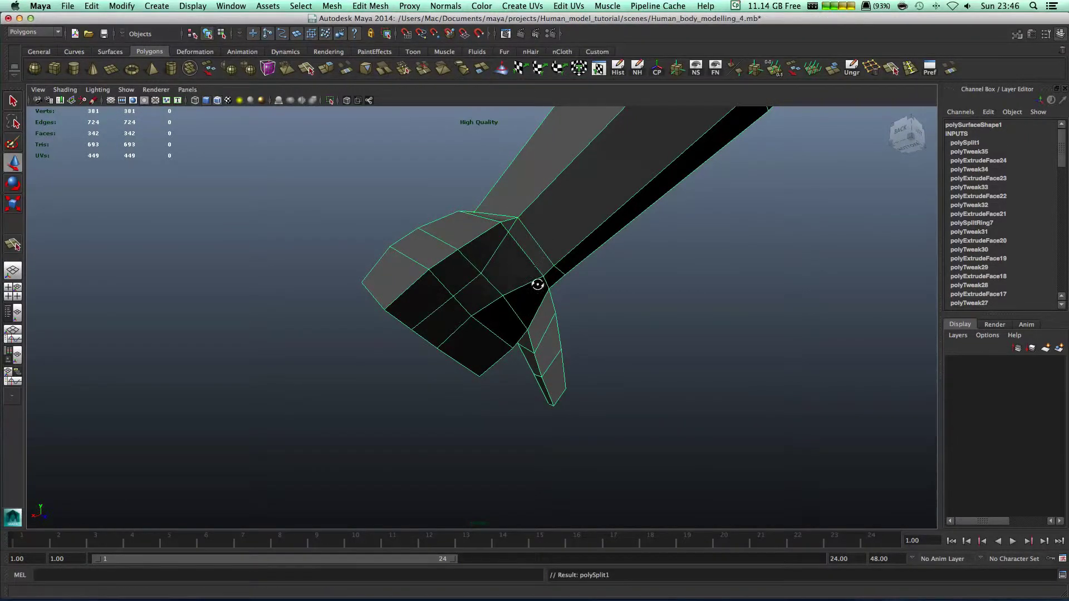
Split a second edge line around the thumb side of the hand, across the knuckle end and along the palm to the wrist
left_click_drag(538, 282, 590, 276, "alt")
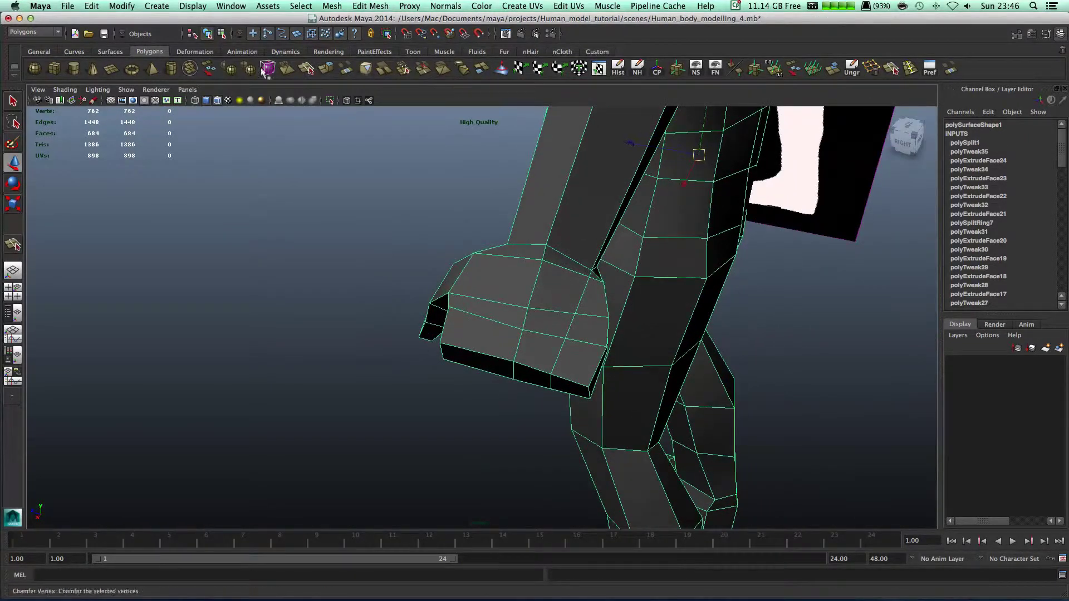
key("y")
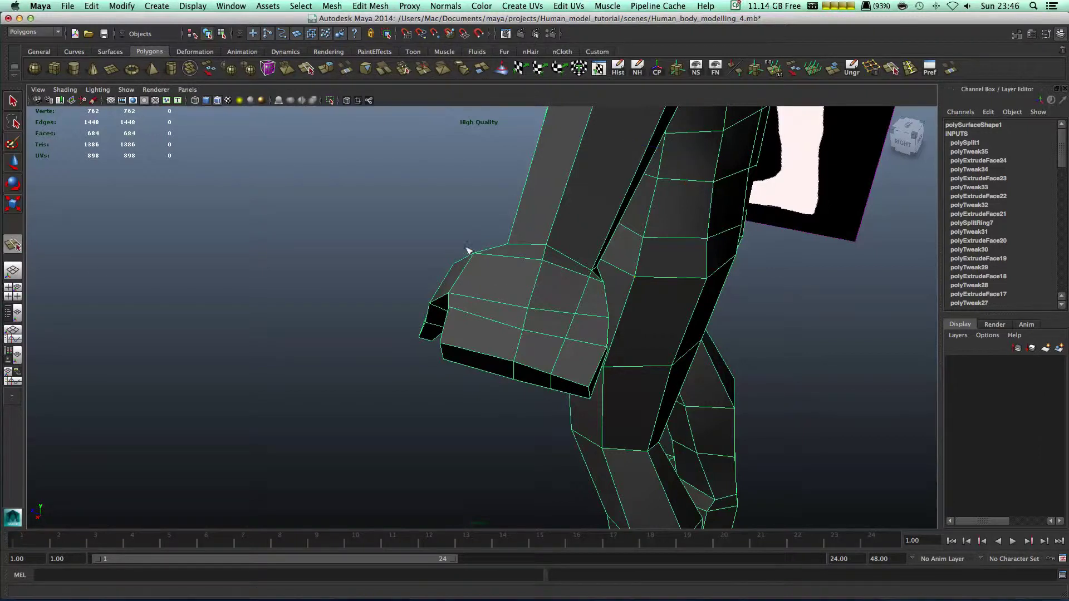
left_click_drag(482, 357, 440, 333, "alt")
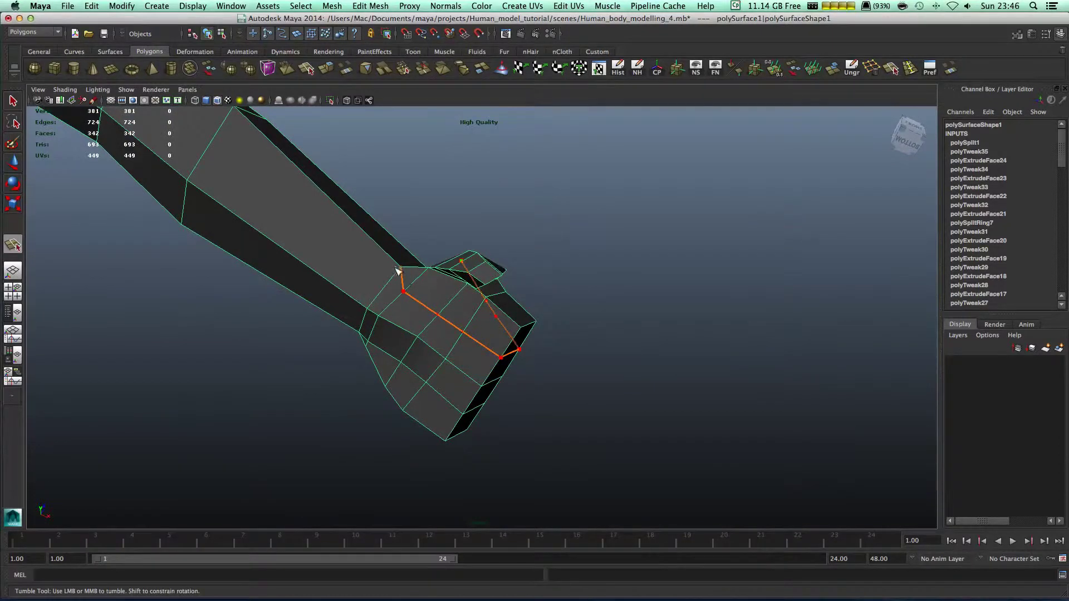
key("w")
Extrude the knuckle-end face nearest the thumb and move and scale its end face to form the index finger's first segment
left_click_drag(393, 263, 486, 326, "alt")
right_click_drag(486, 326, 484, 348)
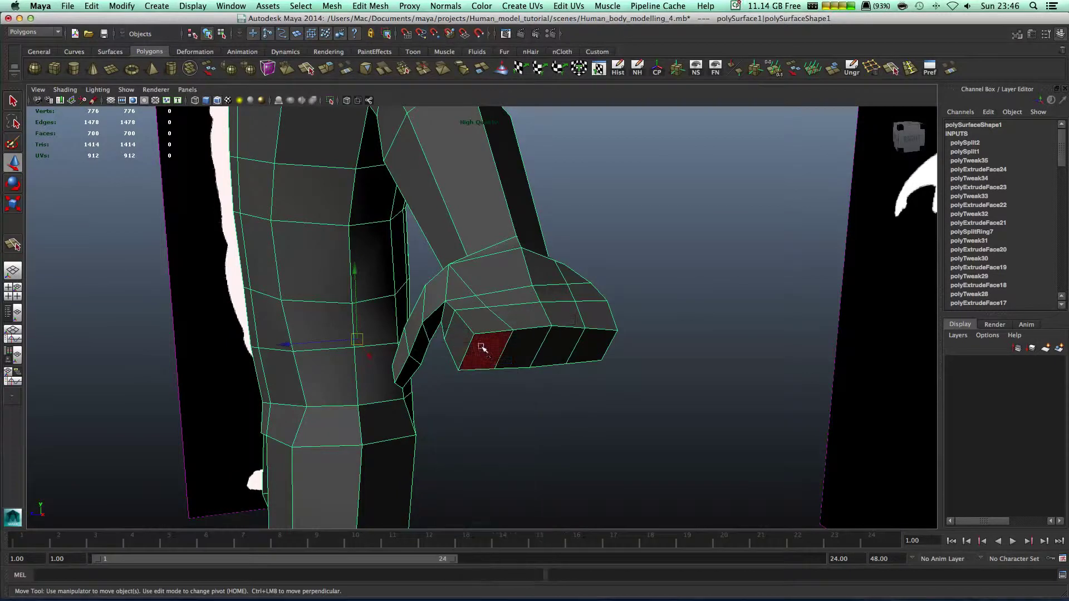
left_click(482, 351)
left_click_drag(482, 351, 368, 99, "alt")
left_click(326, 69)
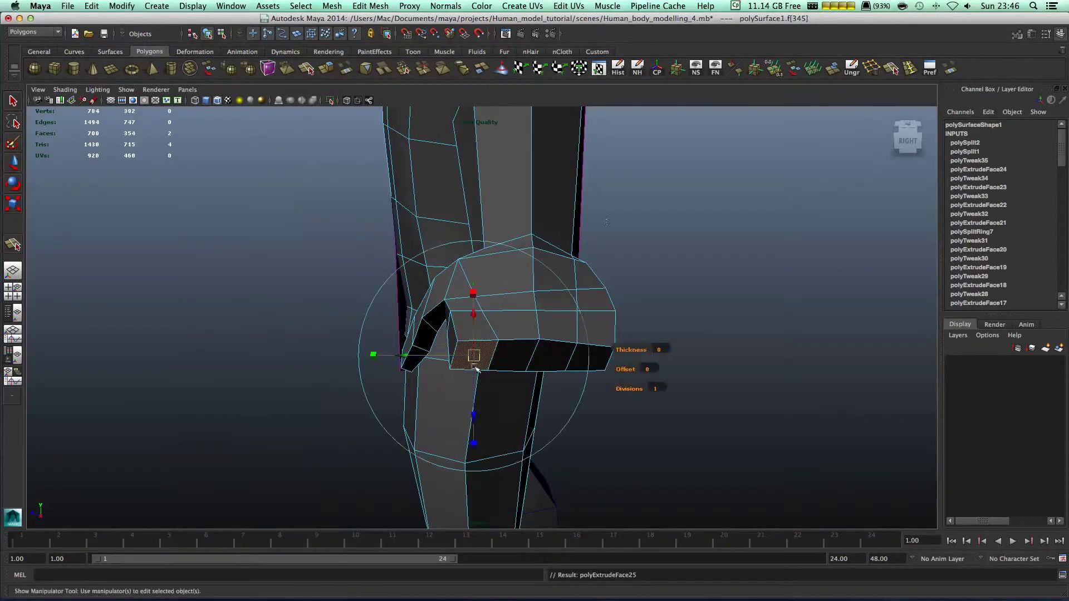
mouse_move(463, 352)
left_mouse_down()
mouse_move(454, 365)
mouse_move(466, 374)
mouse_move(537, 373)
mouse_move(485, 362)
mouse_move(451, 340)
left_mouse_up()
key("r")
key("w")
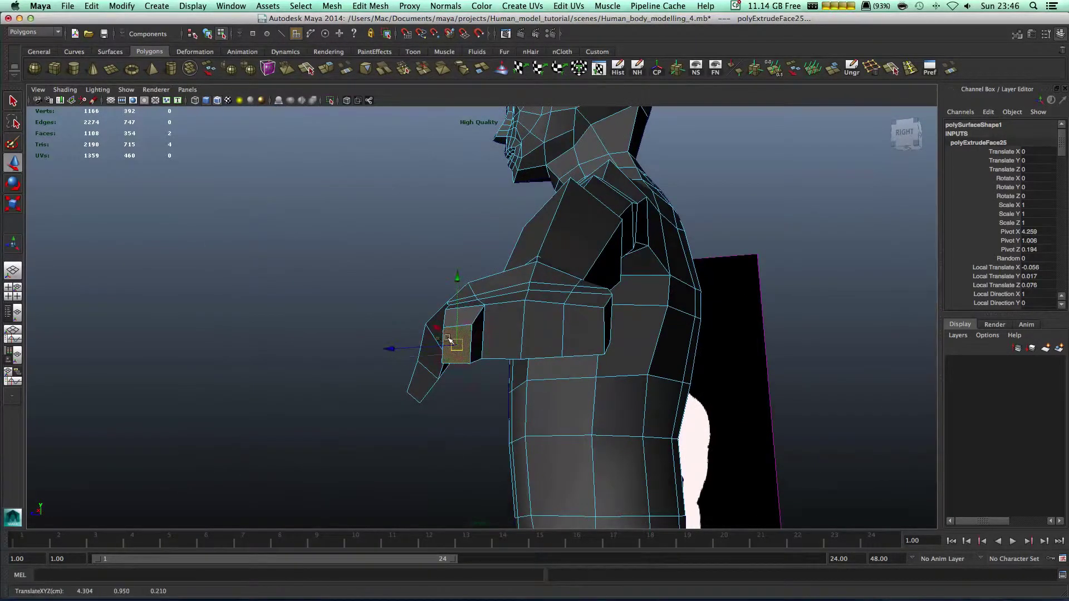
Extrude the outermost knuckle-end face opposite the thumb and adjust its end face to form the little finger's first segment
left_click(572, 320)
left_click(321, 65)
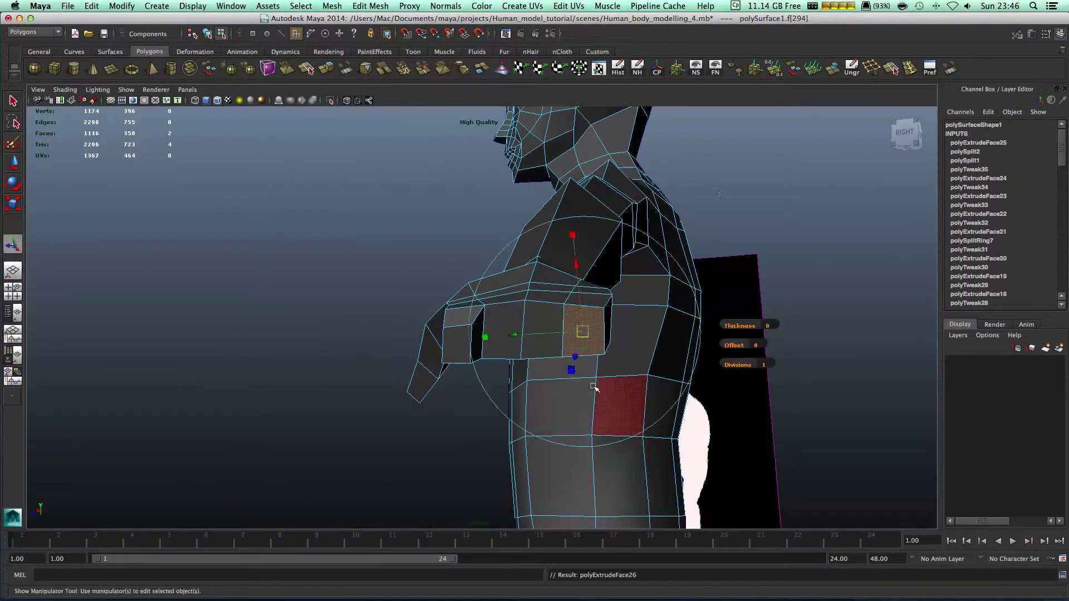
left_click_drag(596, 387, 561, 397, "alt")
key("e")
key("r")
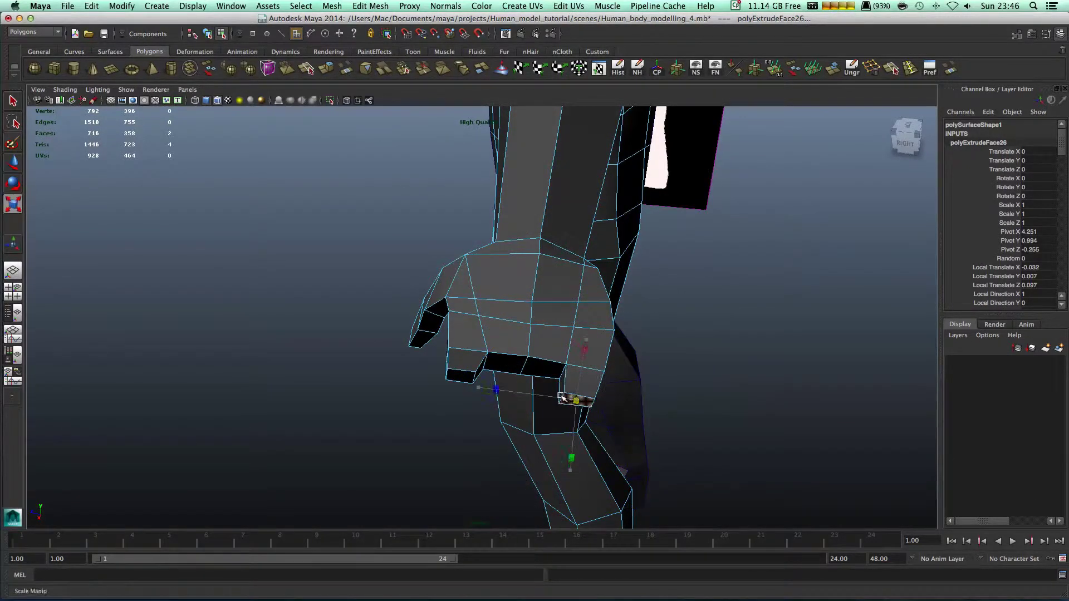
Extrude the knuckle-end face beside the little finger and move and scale its end face to form the ring finger's first segment
left_click(532, 362)
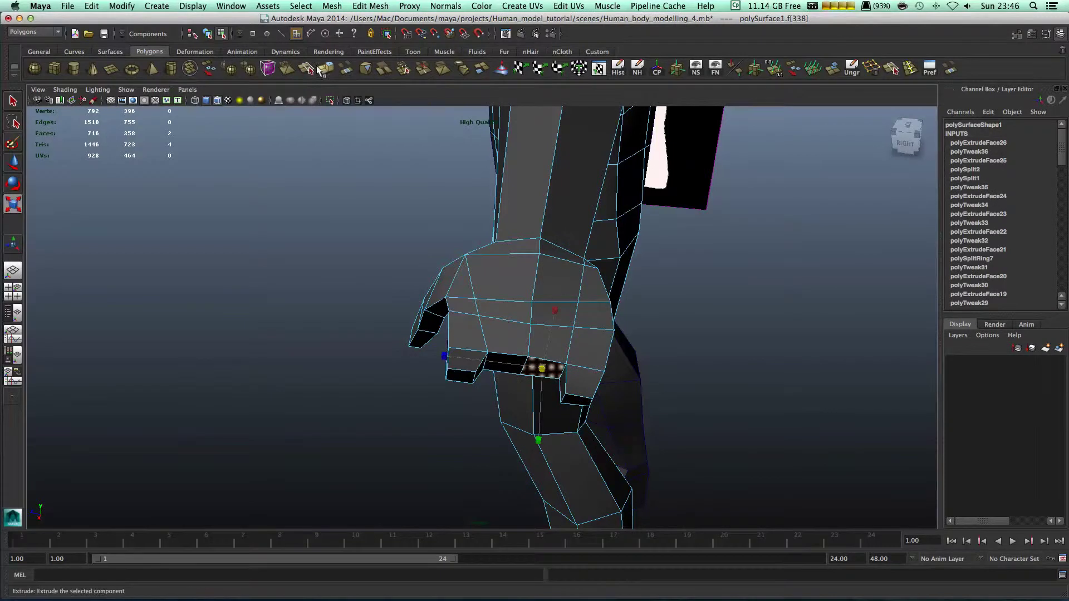
left_click(319, 67)
left_click_drag(536, 364, 535, 391)
key("r")
key("w")
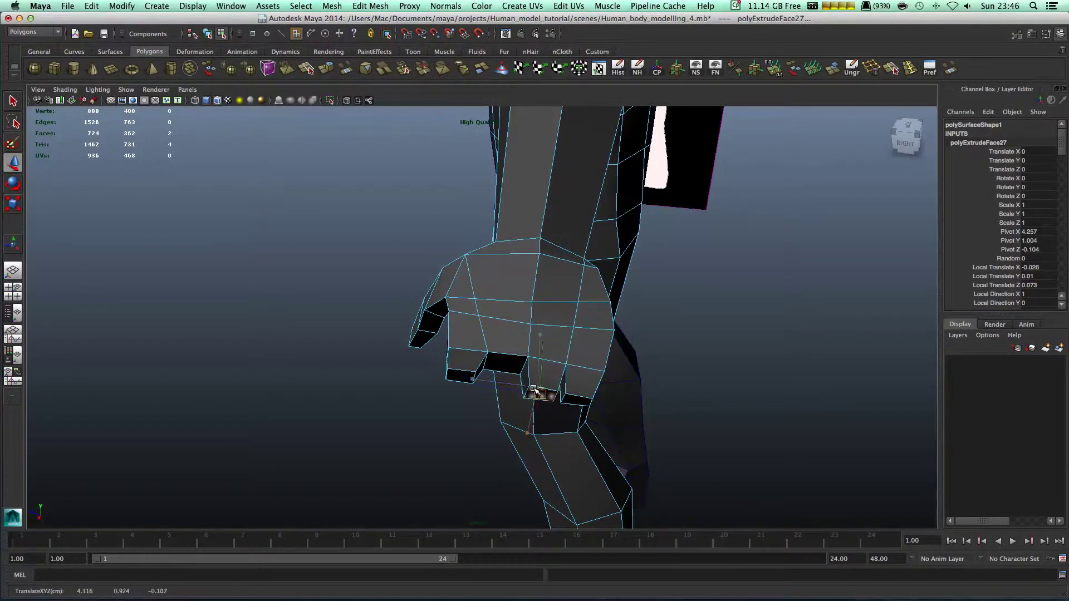
Extrude the remaining knuckle-end face between the index and ring fingers and adjust its end face to form the middle finger's first segment
left_click(504, 362)
left_click(326, 69)
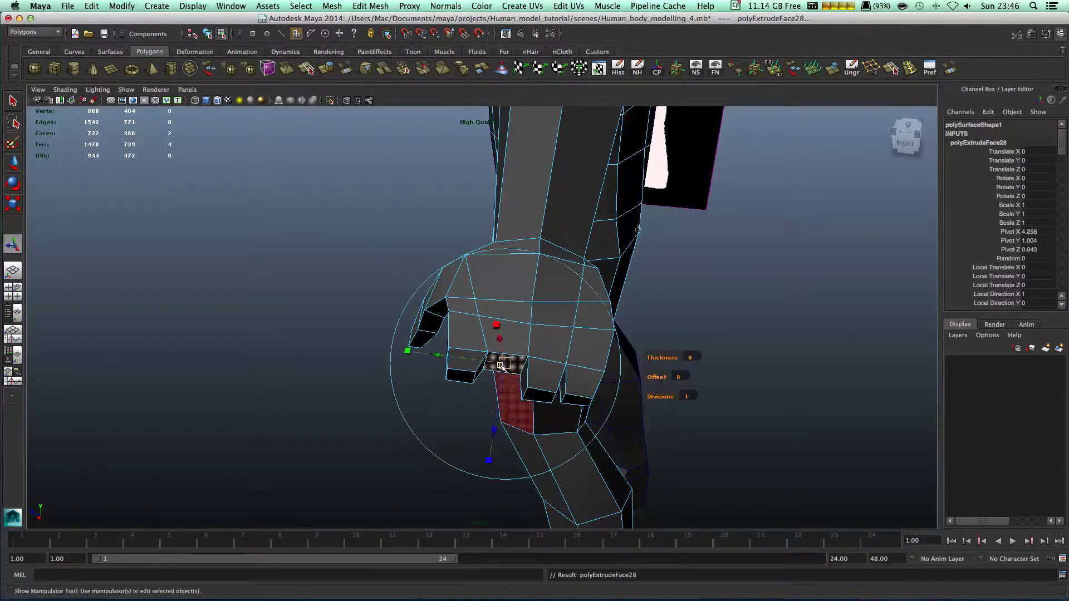
mouse_move(498, 367)
left_mouse_down()
mouse_move(494, 380)
mouse_move(483, 377)
left_mouse_up()
key("e")
key("r")
Reposition the ring finger's end face and scale it down slightly
left_click_drag(551, 358, 550, 311, "alt")
left_click(547, 351)
key("w")
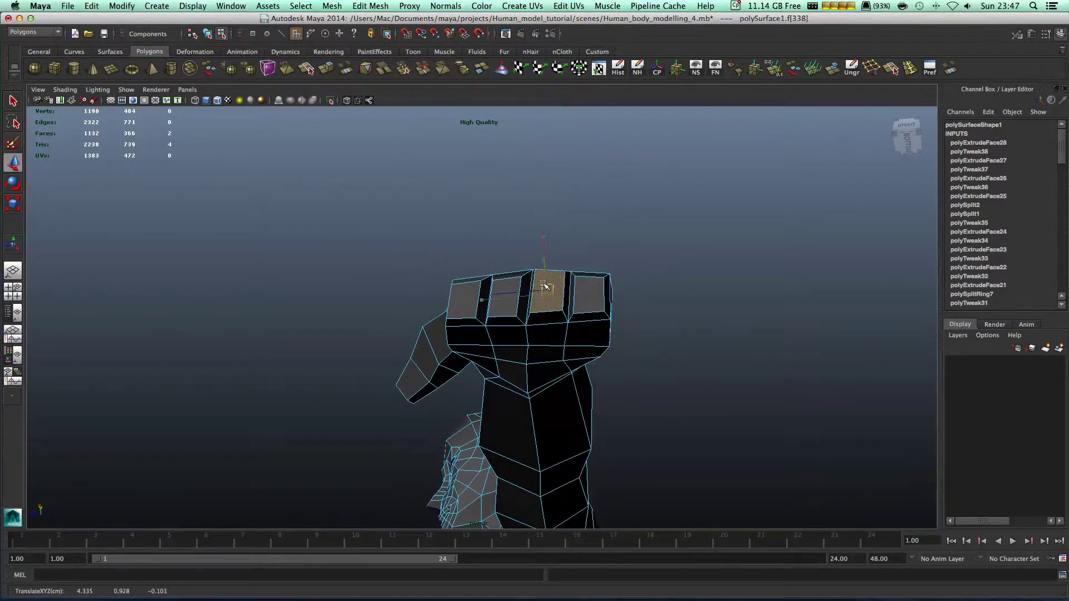
scroll(545, 287, "up", 5)
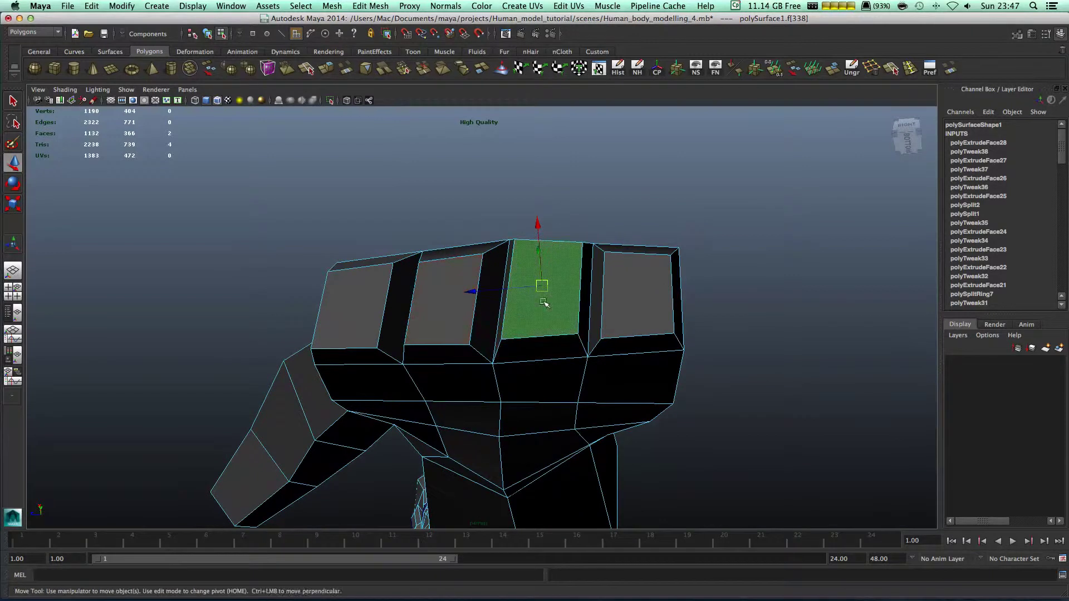
key("e")
key("r")
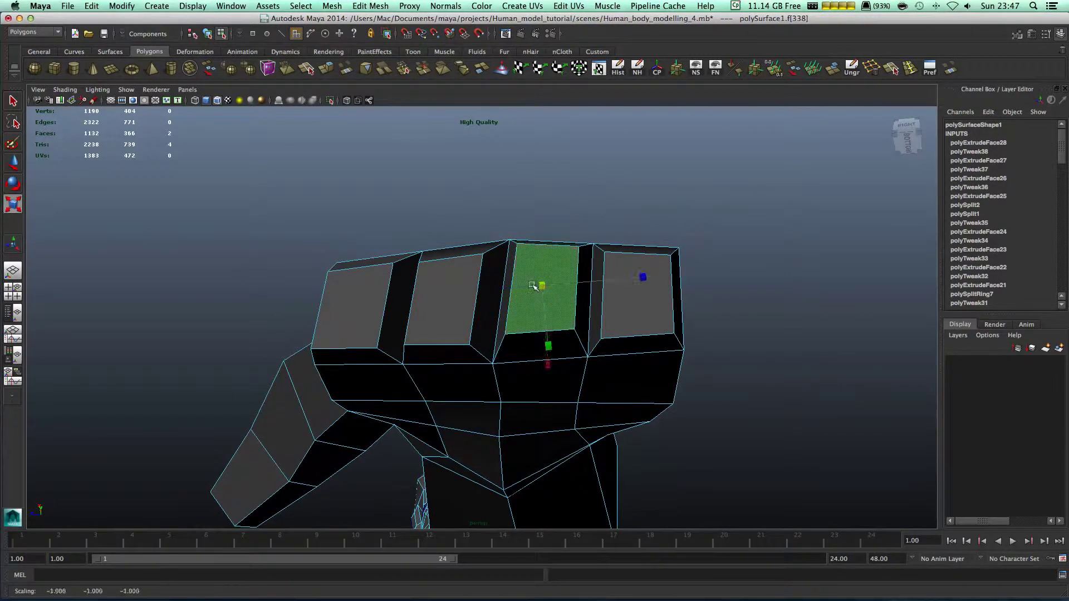
key("w")
Reposition the end faces of the little, ring and middle fingers and select the index finger's end face
left_click_drag(526, 269, 521, 350, "alt")
left_click(521, 367)
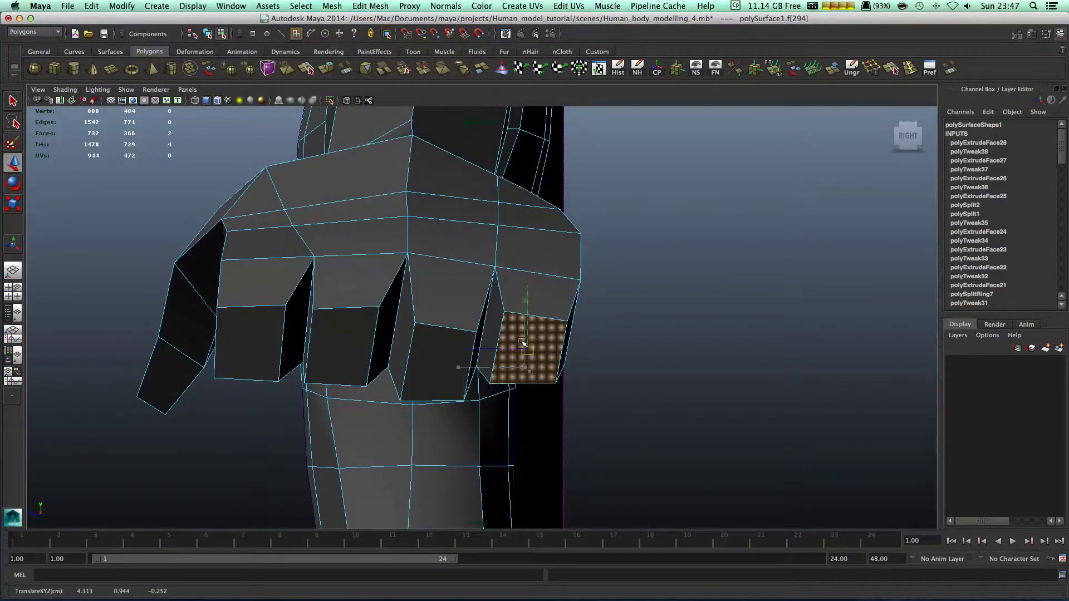
left_click(426, 357)
left_click_drag(426, 357, 435, 333)
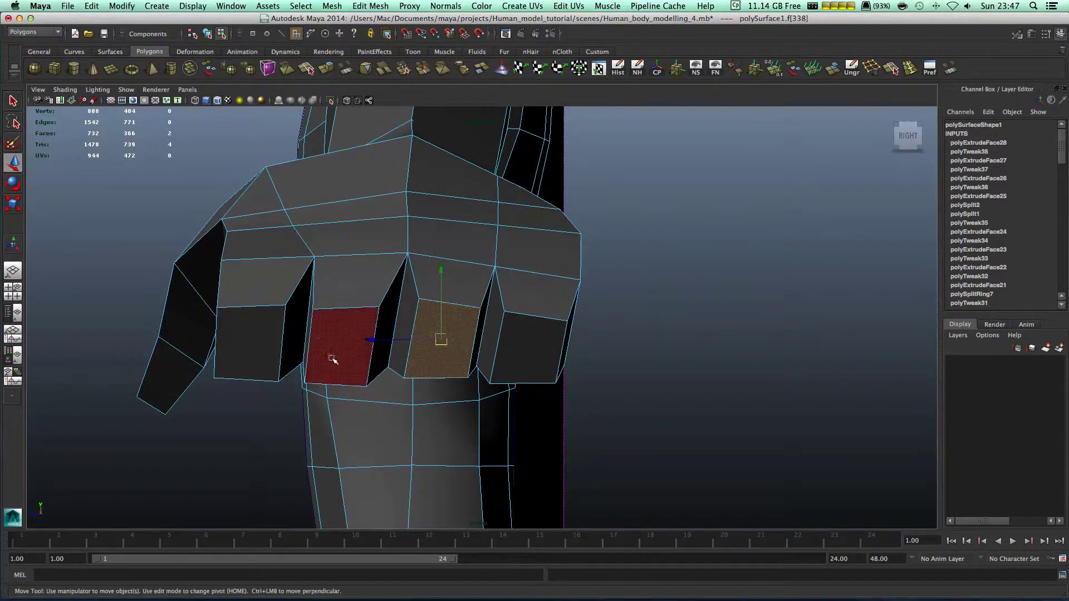
left_click(333, 359)
left_click_drag(337, 344, 344, 326)
left_click(243, 344)
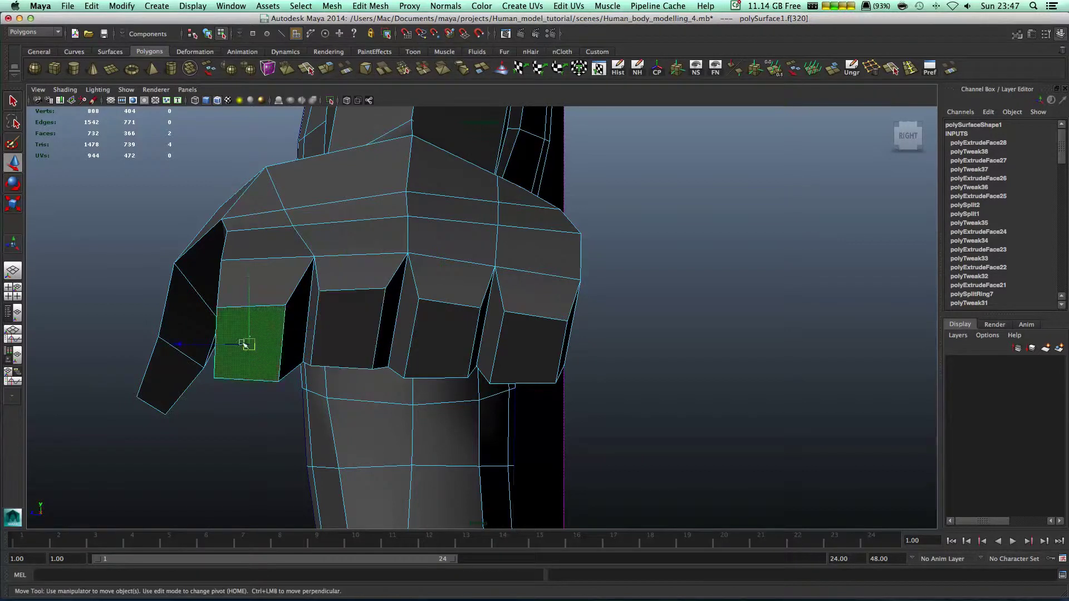
Raise the index finger's end face and the little finger's end face slightly
left_click_drag(251, 312, 471, 395, "alt")
left_click(478, 403)
left_click(547, 397)
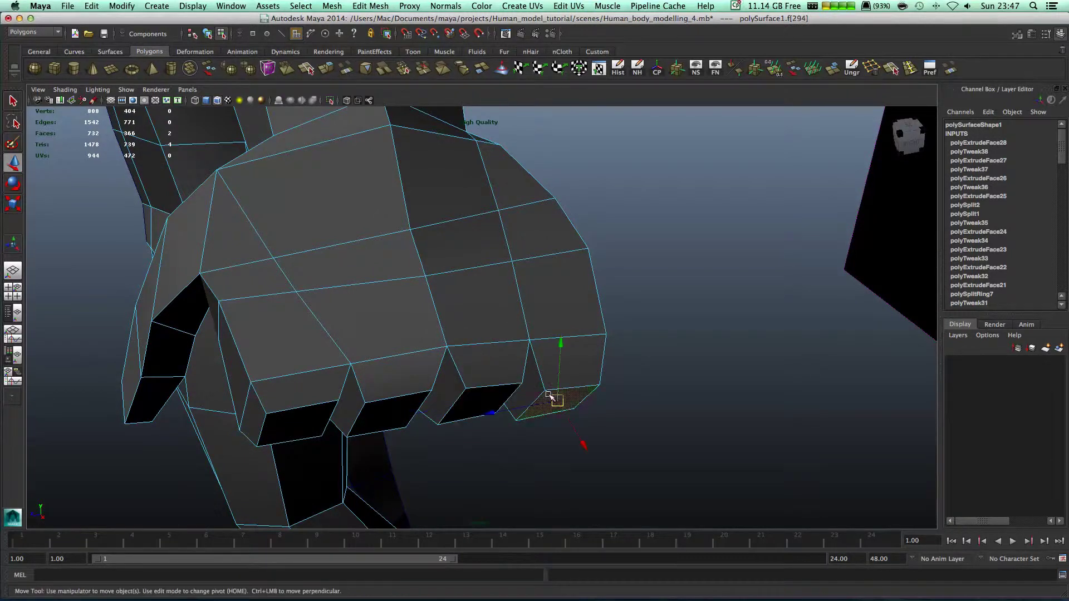
left_click_drag(551, 397, 550, 384)
Lower the knuckle vertex between the ring and little fingers on the back of the hand
left_click_drag(413, 401, 480, 318, "alt")
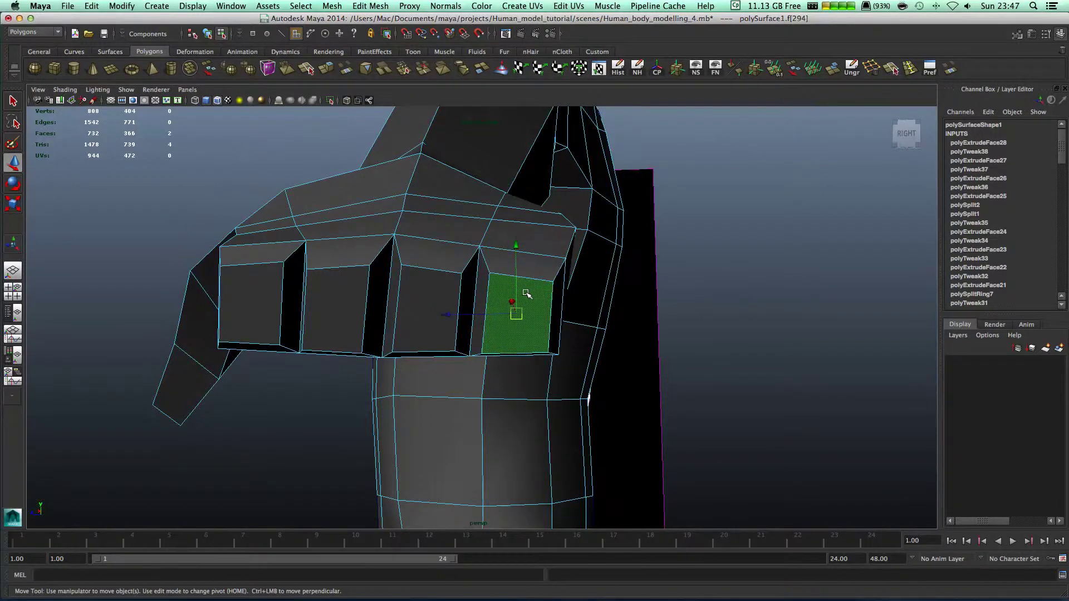
right_click_drag(527, 293, 469, 302)
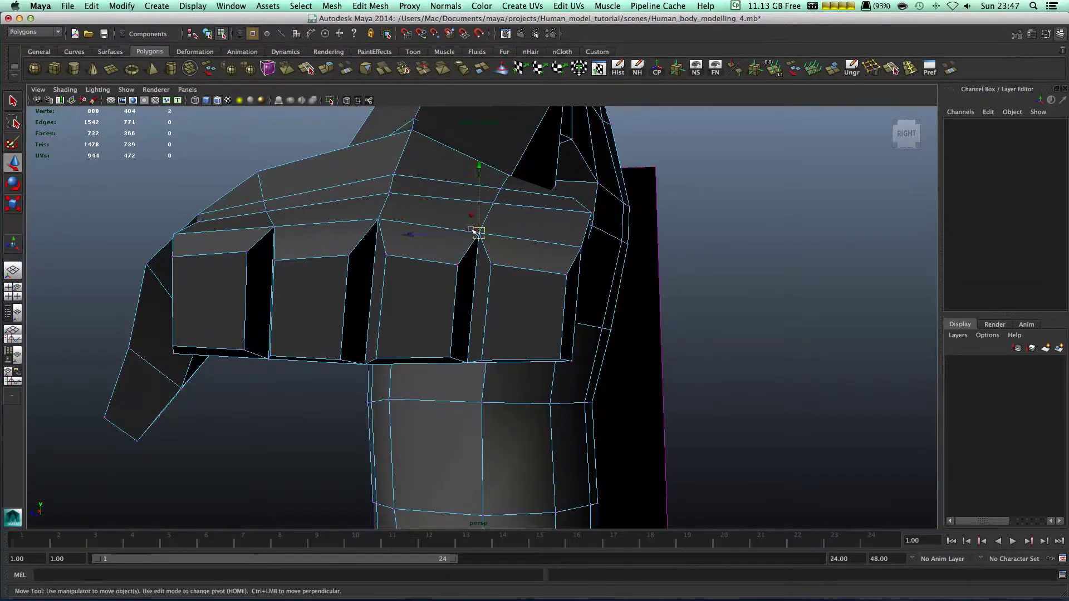
left_click(477, 233)
left_click_drag(473, 166, 473, 176)
left_click_drag(487, 291, 502, 221, "alt")
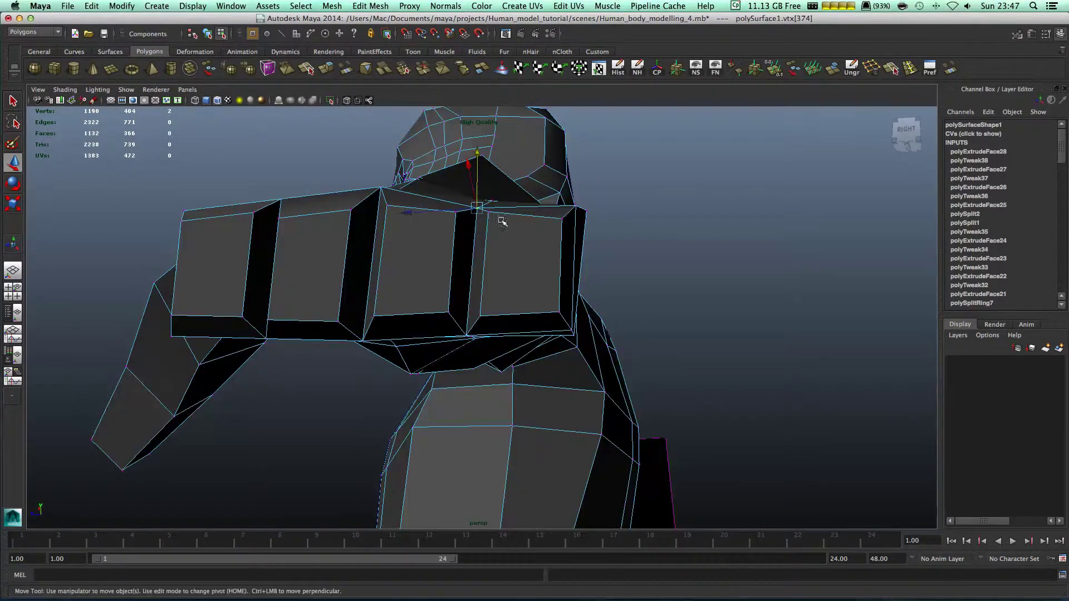
Move the four corner vertices of the little finger's end face inward to make it smaller and squarer
left_click(485, 214)
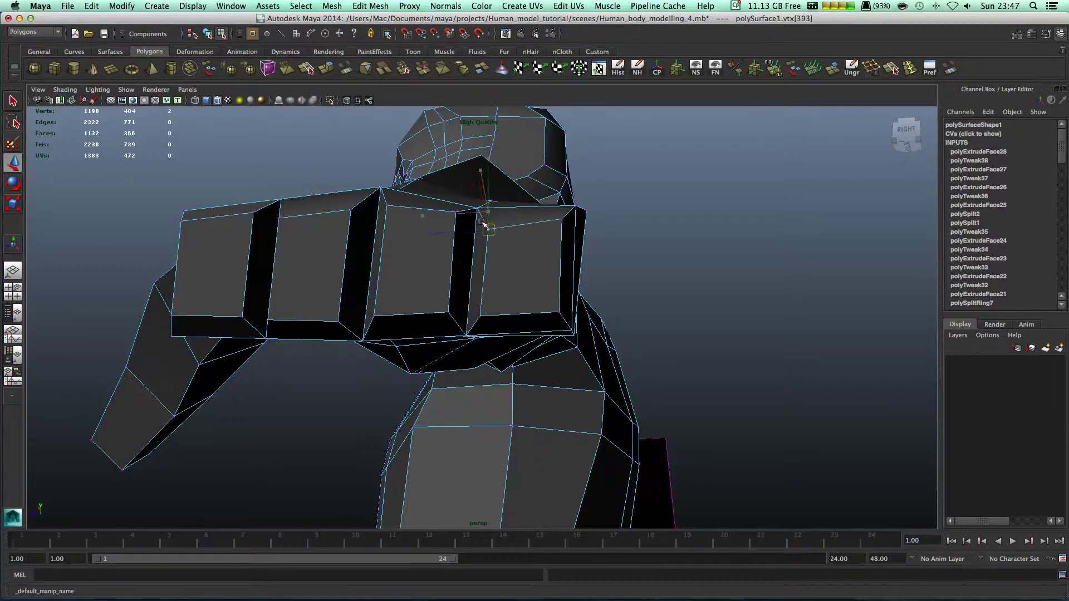
left_click(555, 220)
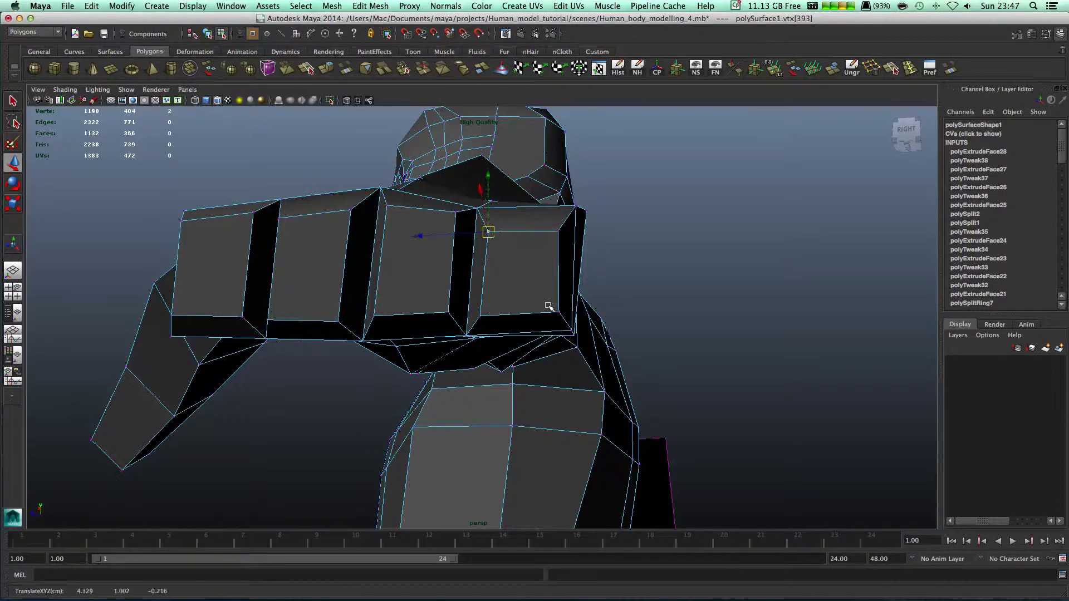
left_click(549, 303)
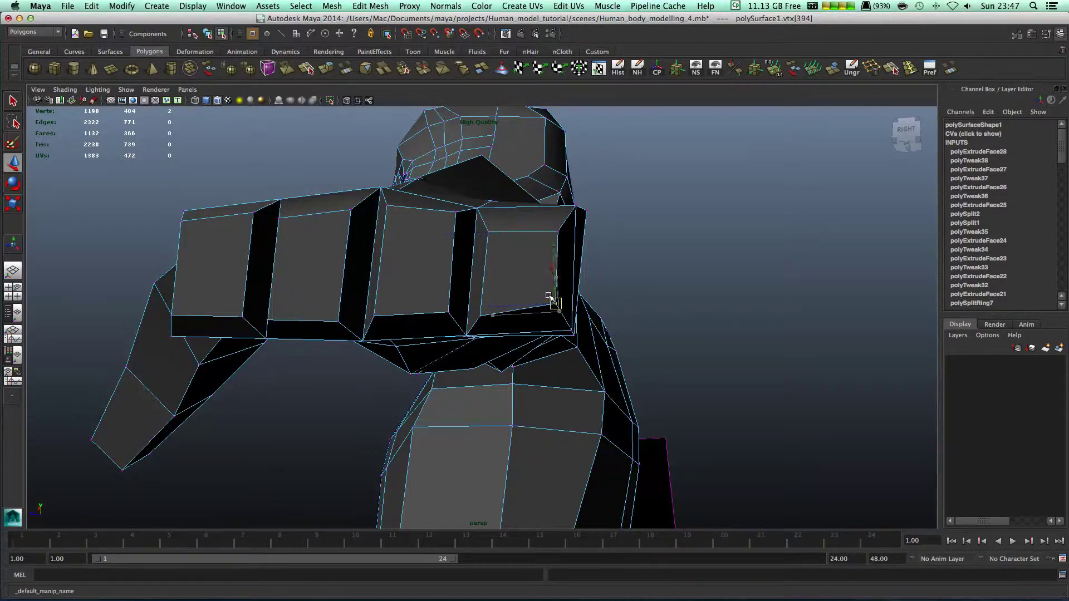
left_click(477, 298)
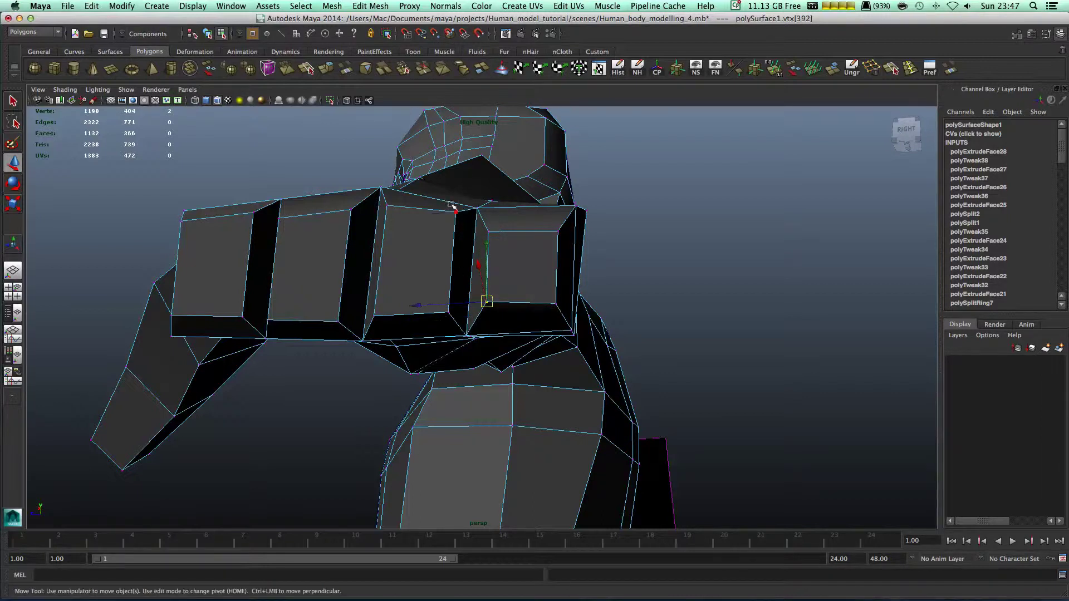
Move the four corner vertices of the ring finger's end face inward to make it smaller
left_click_drag(454, 211, 451, 229)
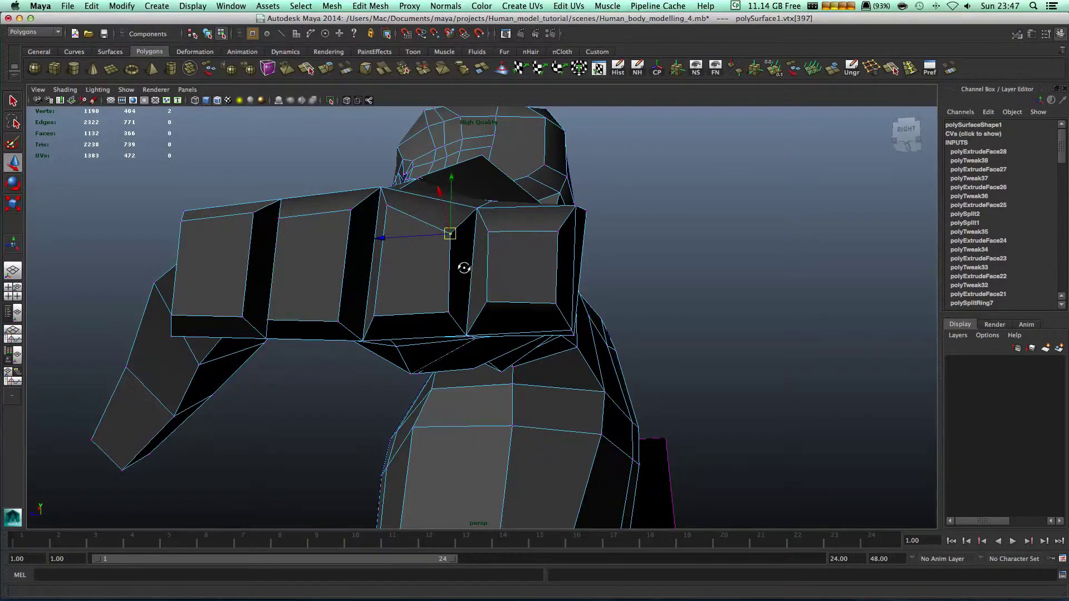
left_click_drag(464, 268, 455, 289, "alt")
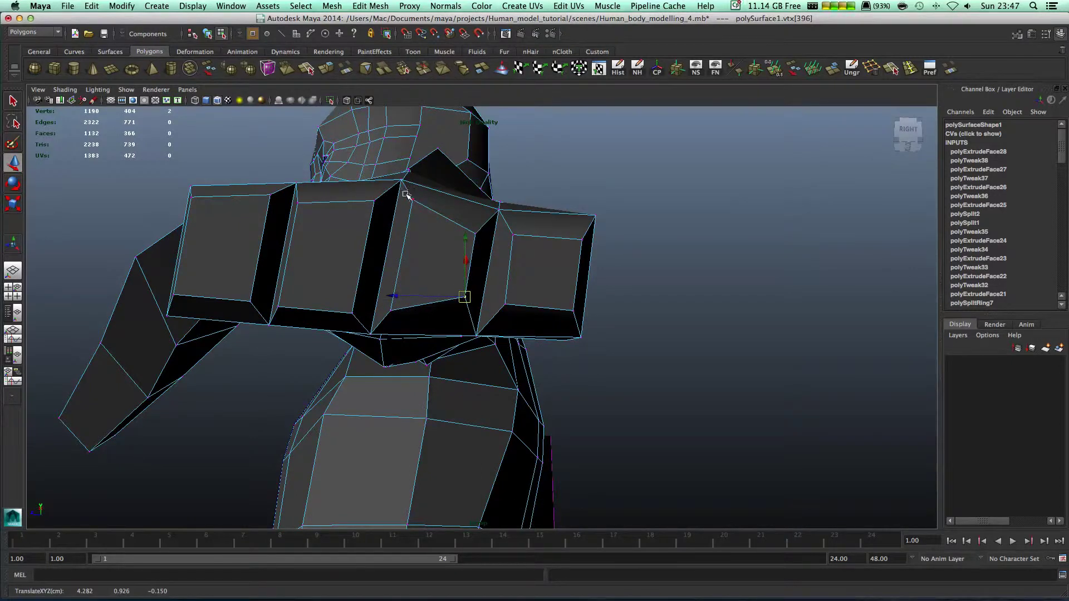
left_click_drag(408, 195, 408, 211)
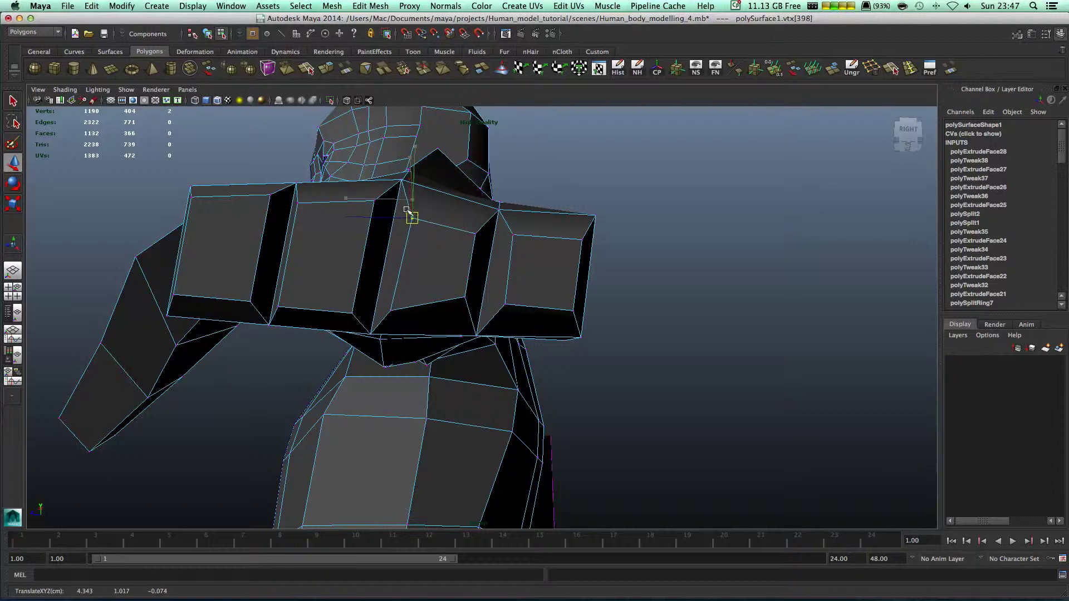
left_click(386, 306)
left_click_drag(387, 306, 394, 285)
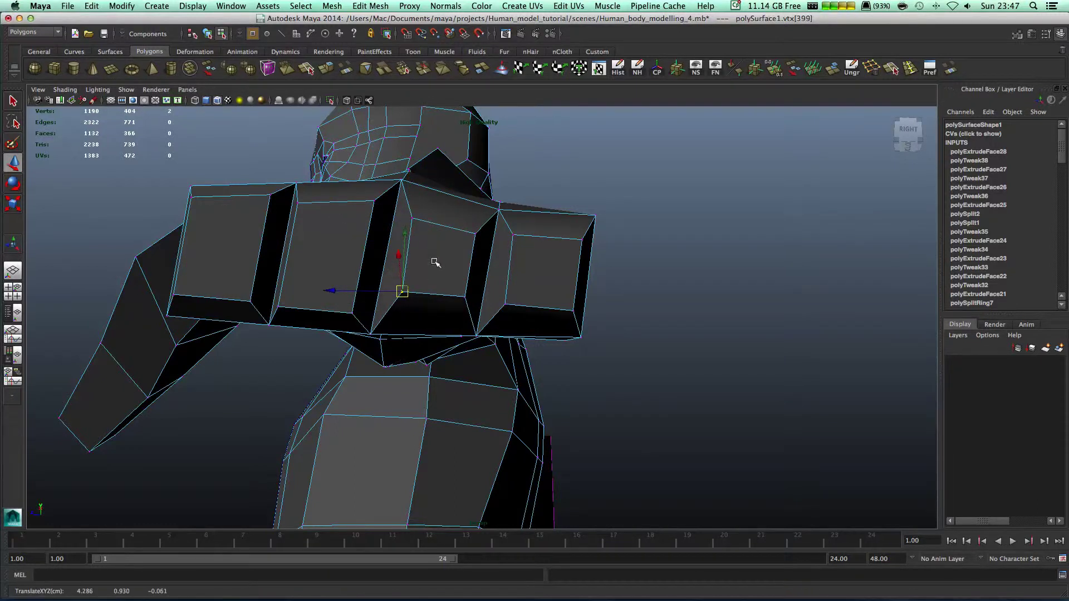
Enlarge the ring finger's end face slightly and lower its upper corner vertex next to the middle finger
right_click_drag(437, 263, 438, 292)
left_click(435, 260)
key("e")
key("r")
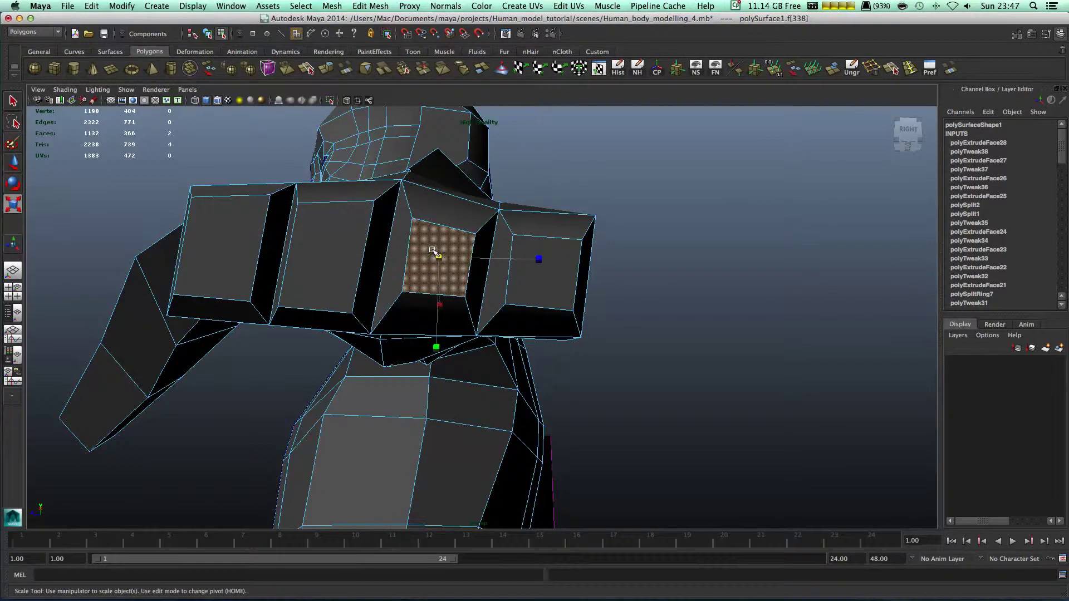
left_click_drag(432, 249, 434, 243)
key("F9")
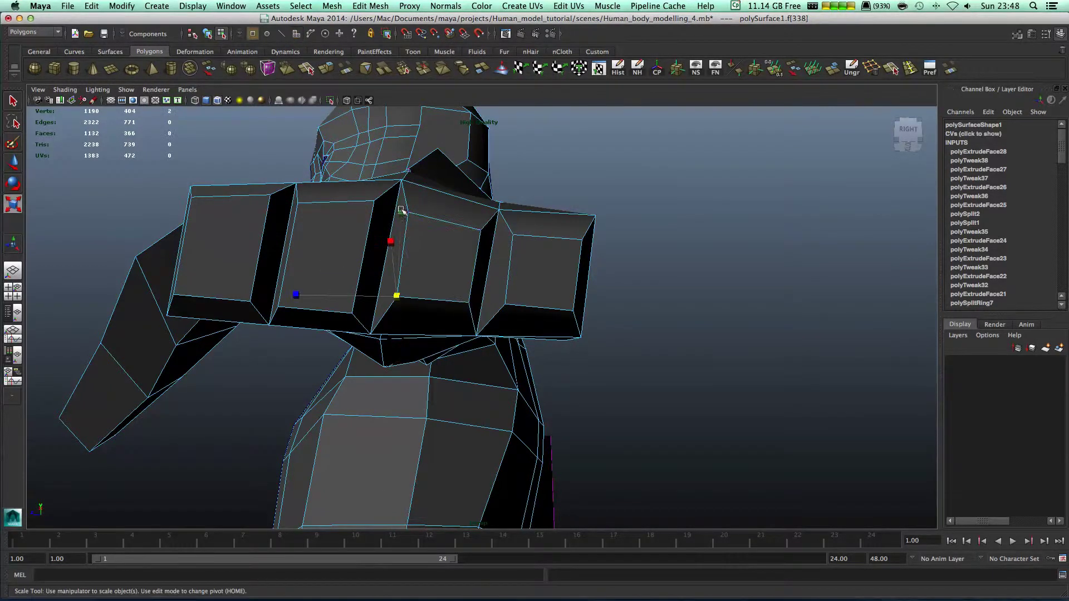
left_click(407, 210)
key("w")
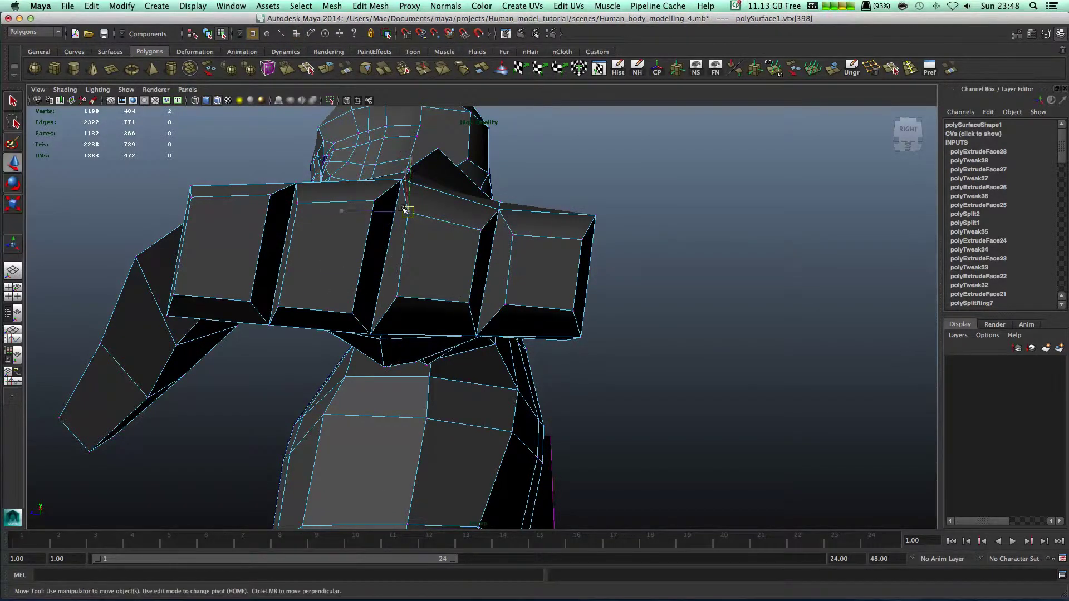
left_click_drag(407, 211, 408, 219)
Shrink the middle finger's end face, especially in height, and nudge its upper corner vertex next to the ring finger
key("F11")
left_click(321, 255)
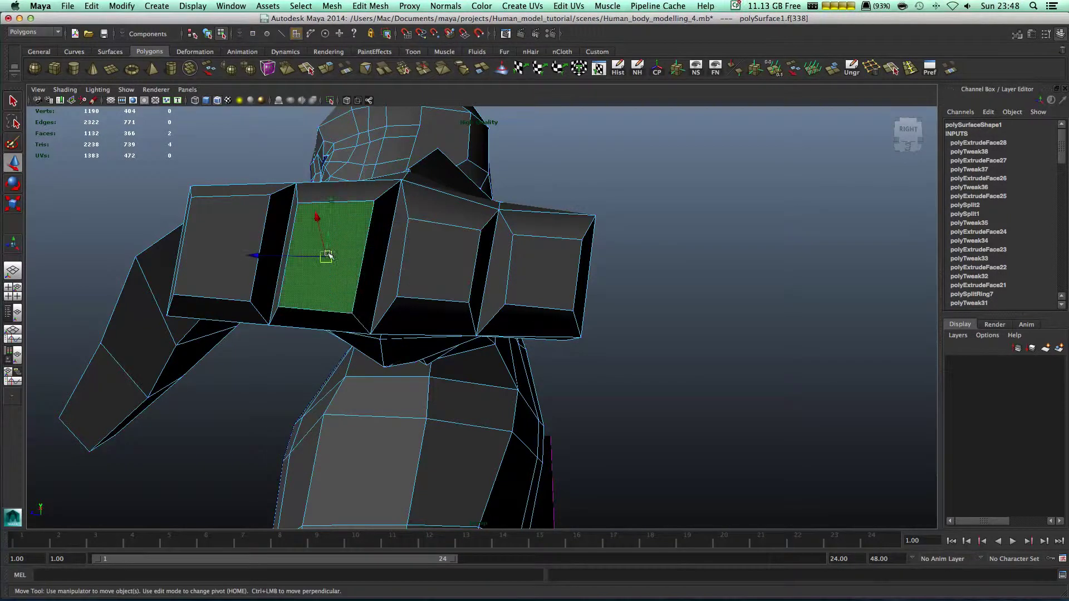
key("e")
key("r")
left_click_drag(325, 255, 319, 240)
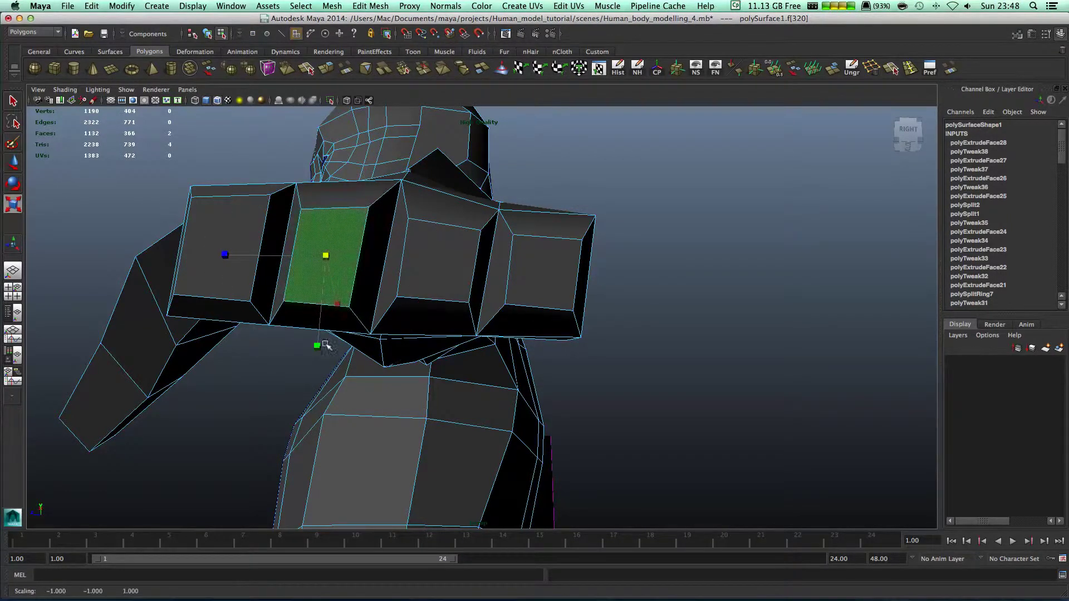
mouse_move(310, 338)
left_mouse_down()
mouse_move(317, 330)
mouse_move(318, 344)
left_mouse_up()
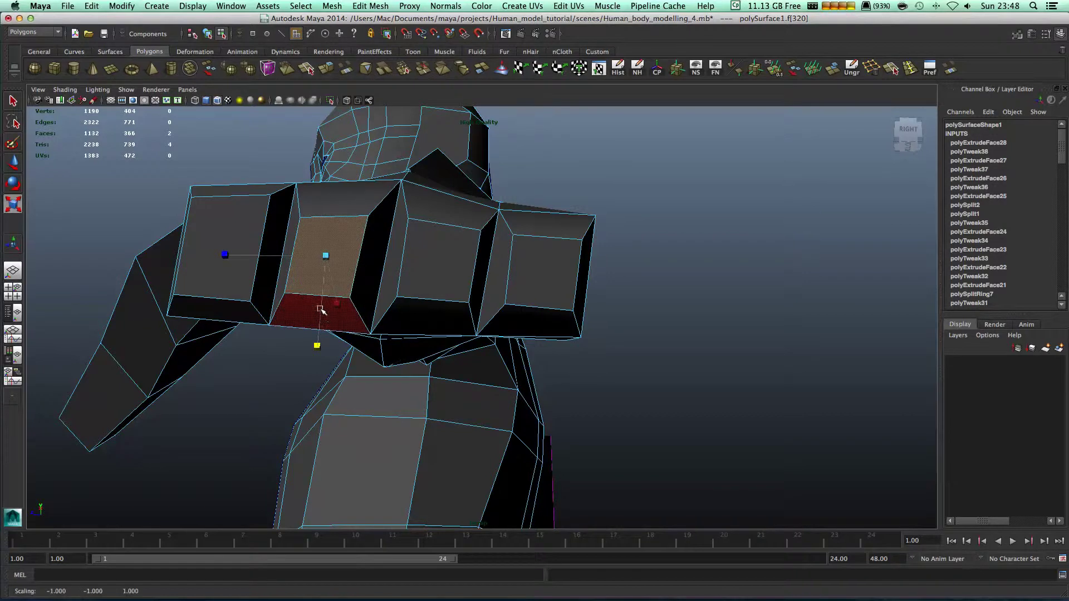
key("w")
right_click_drag(324, 254, 362, 206)
left_click_drag(363, 205, 358, 209)
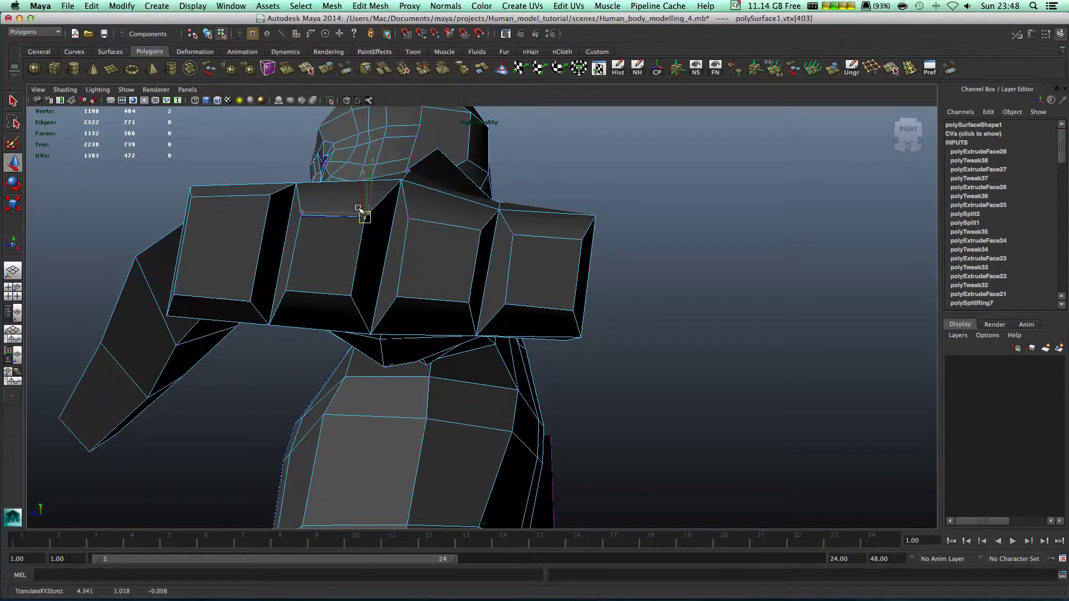
Scale down the index finger's end face and move its upper corner vertex next to the middle finger slightly inward
right_click_drag(248, 234, 255, 269)
left_click(255, 268)
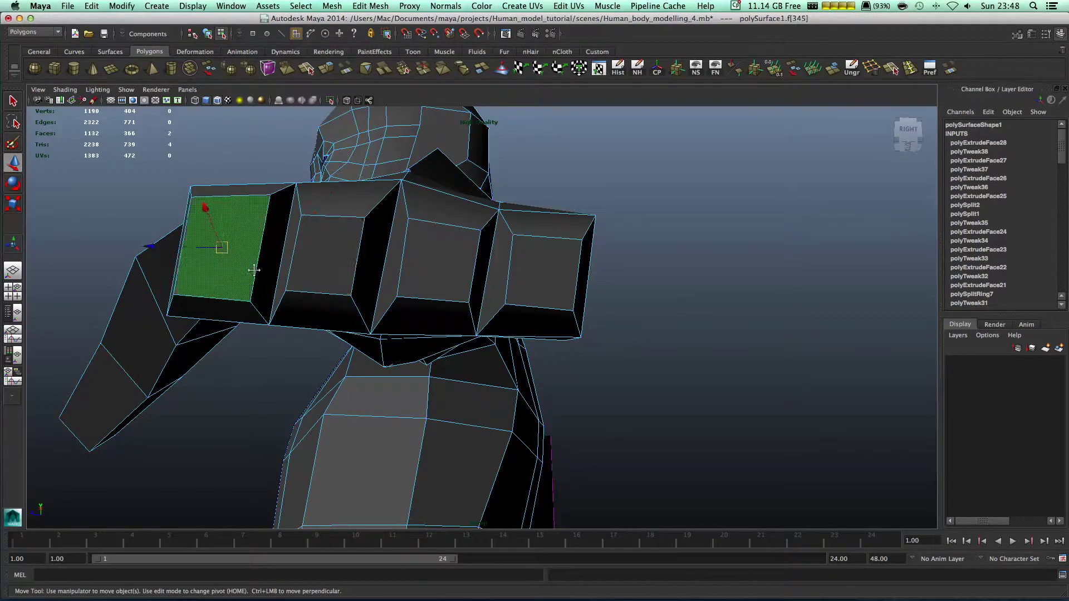
middle_click_drag(255, 268, 306, 273, "alt")
key("r")
left_click_drag(289, 266, 268, 268)
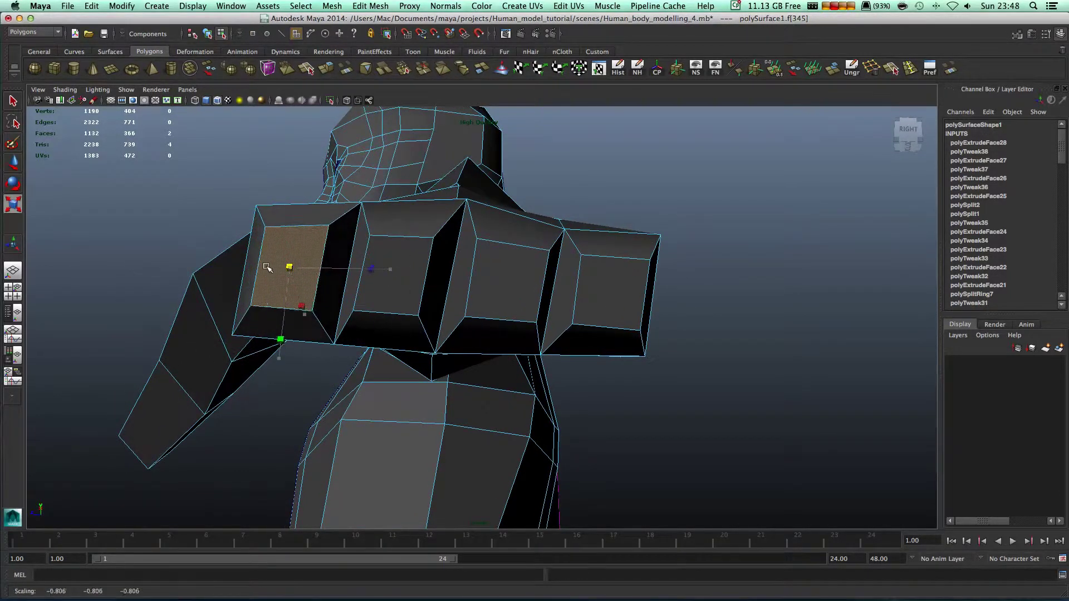
right_click_drag(303, 236, 305, 220)
left_click(320, 220)
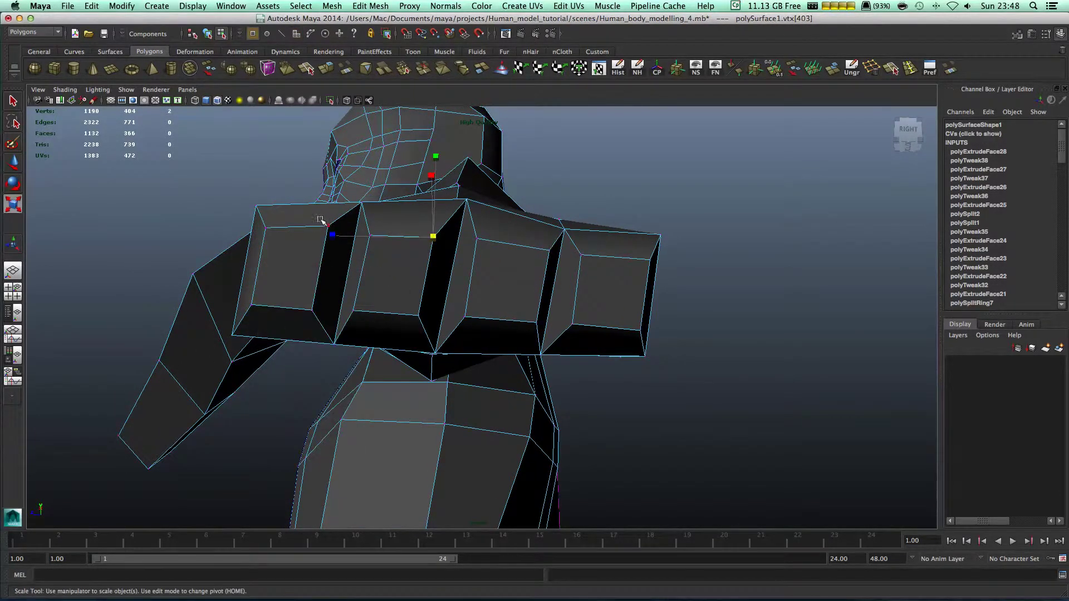
key("w")
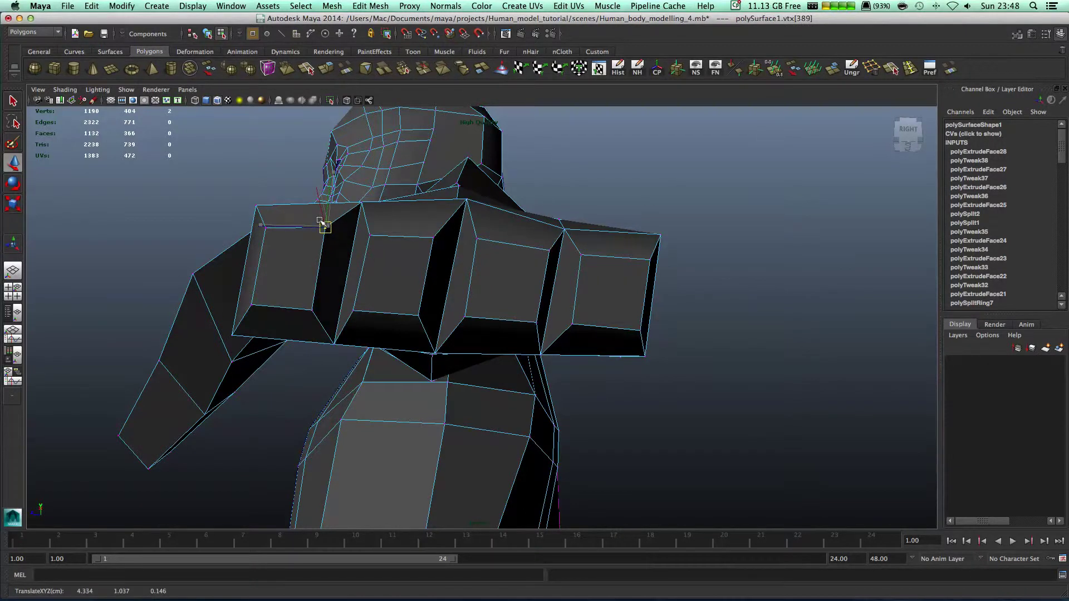
Raise the knuckle vertex between the ring and little fingers on the back of the hand
scroll(408, 276, "down", 3)
left_click_drag(408, 276, 463, 339, "alt")
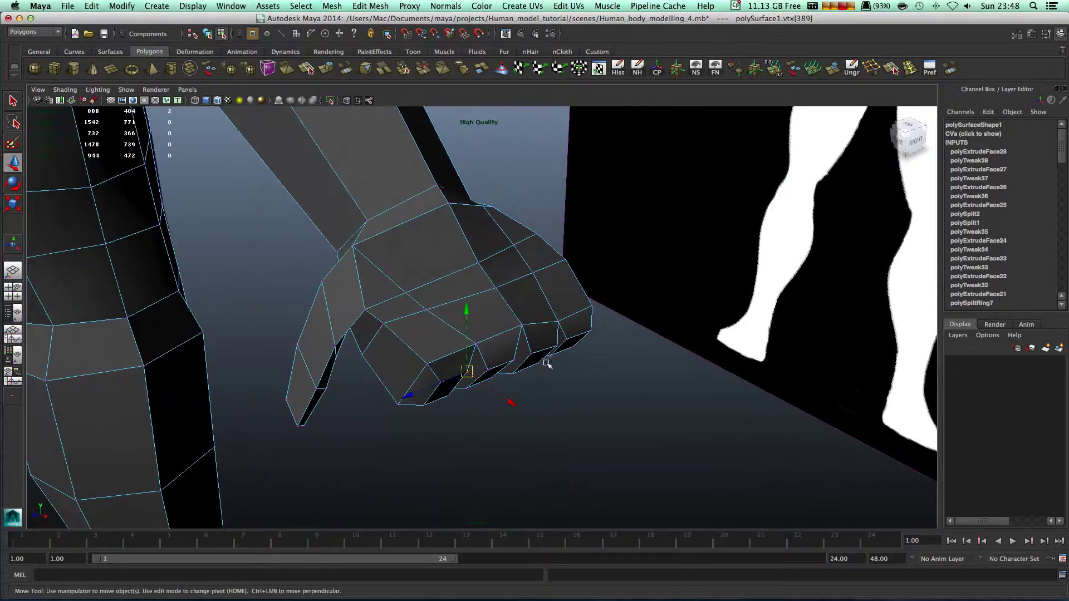
scroll(478, 272, "down", 1)
middle_click_drag(478, 272, 403, 205, "alt")
left_click_drag(453, 286, 362, 286, "alt")
scroll(446, 286, "up", 2)
middle_click_drag(459, 284, 502, 330, "alt")
left_click_drag(517, 177, 518, 159)
left_click_drag(525, 289, 479, 248, "alt")
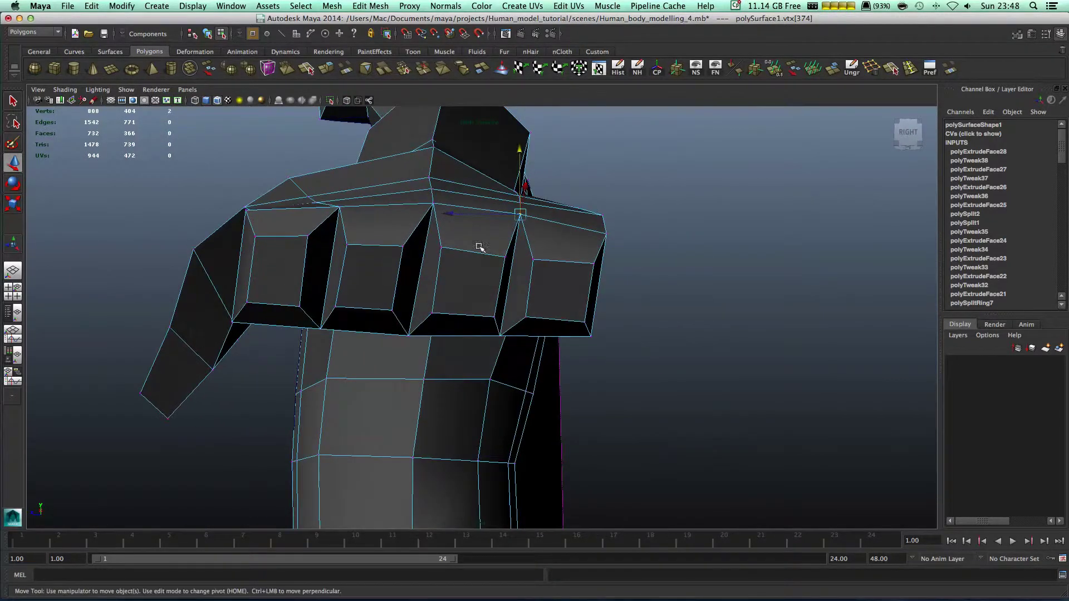
Extrude the end faces of all four fingers together
right_click_drag(486, 254, 486, 282)
left_click(527, 277)
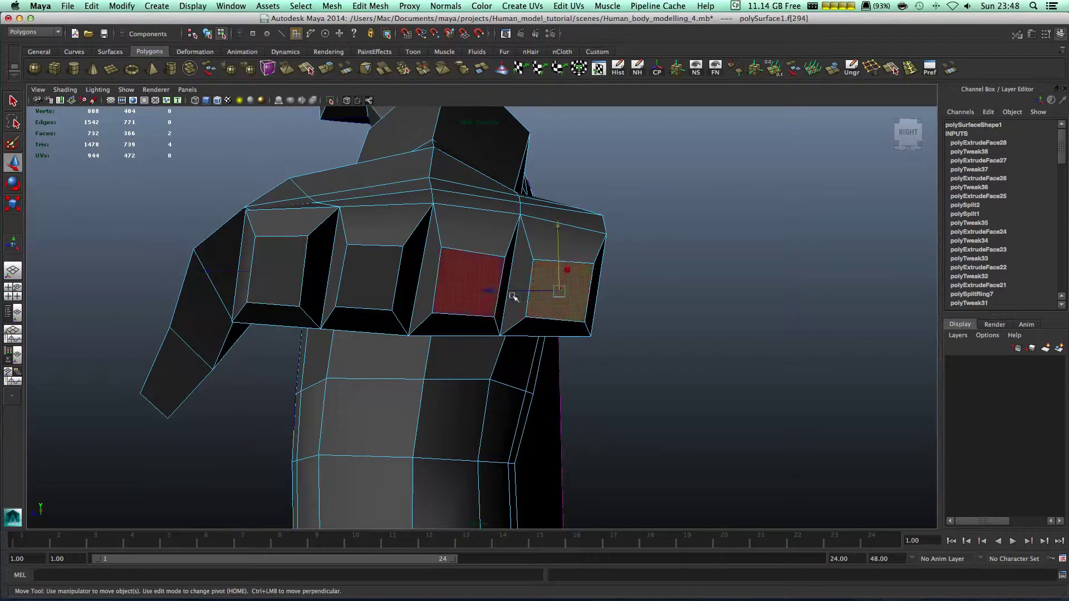
left_click(459, 273, "shift")
left_click(370, 273, "shift")
left_click(279, 270, "shift")
left_click_drag(279, 269, 479, 345, "alt")
key("ctrl+e")
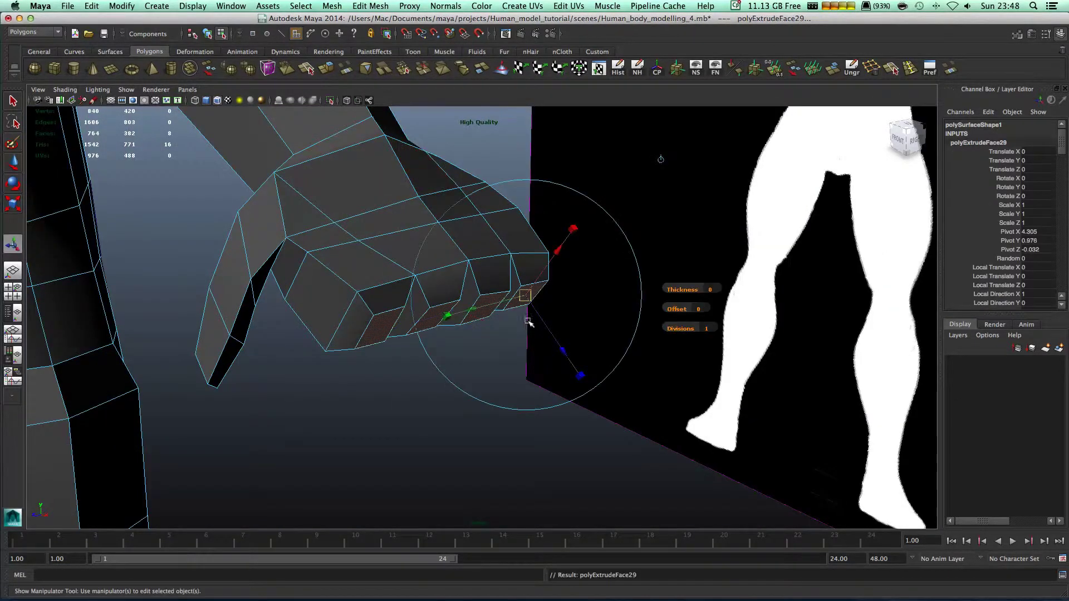
Pull the extruded finger faces outward along the hand silhouette in the front view to form the first finger segments
left_click_drag(558, 338, 577, 378)
key("space")
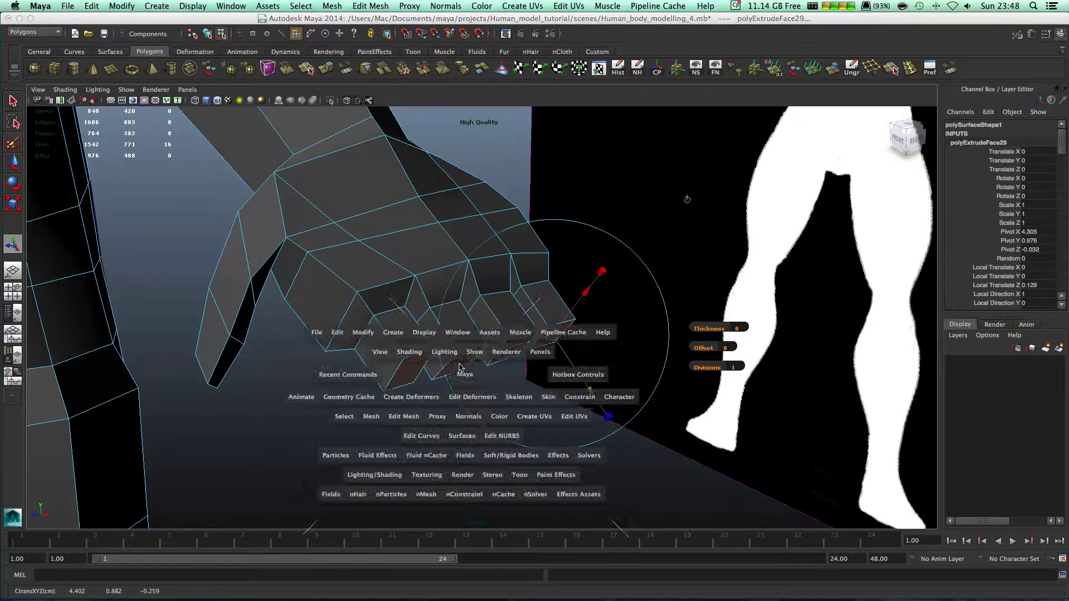
key("space")
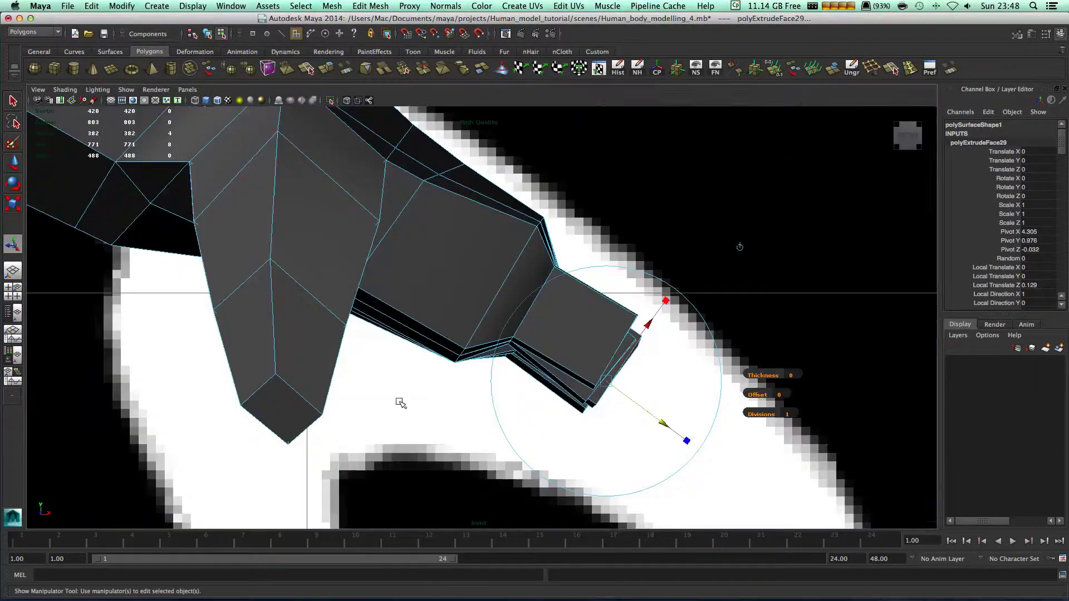
scroll(448, 390, "down", 3)
scroll(446, 387, "up", 10)
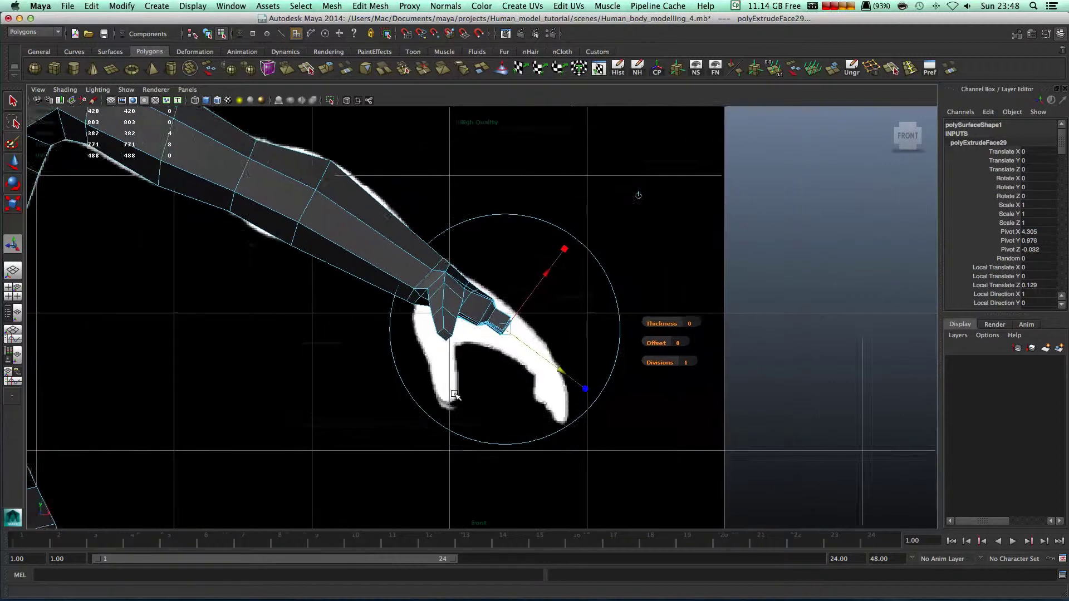
scroll(467, 406, "up", 4)
middle_click_drag(581, 413, 505, 354, "alt")
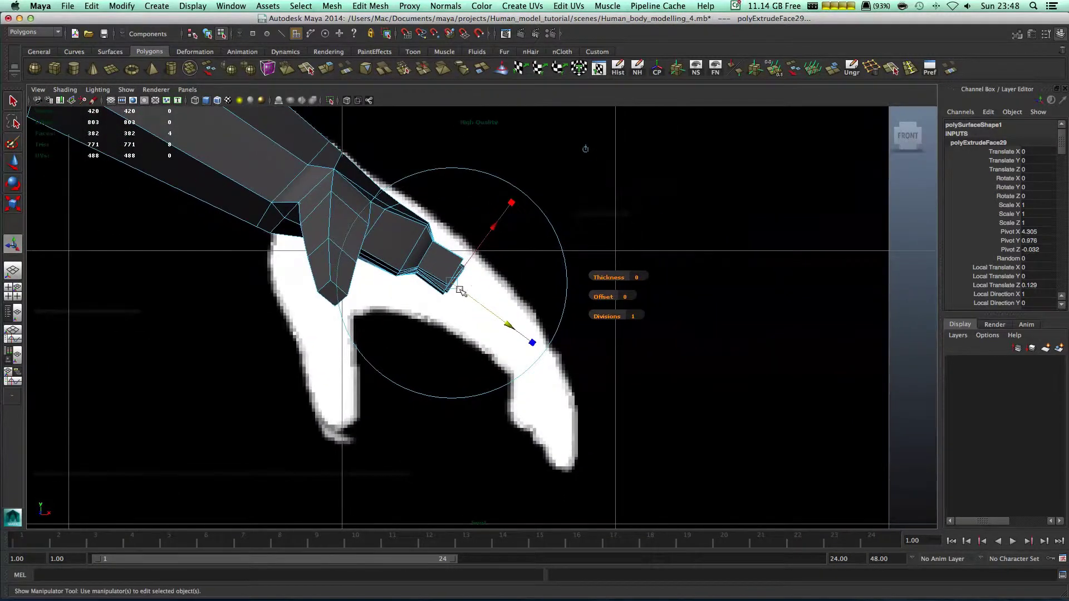
left_click_drag(446, 278, 478, 288)
Try scaling the finger end faces, undo it, and rotate them to follow the bend of the reference fingers
key("e")
key("r")
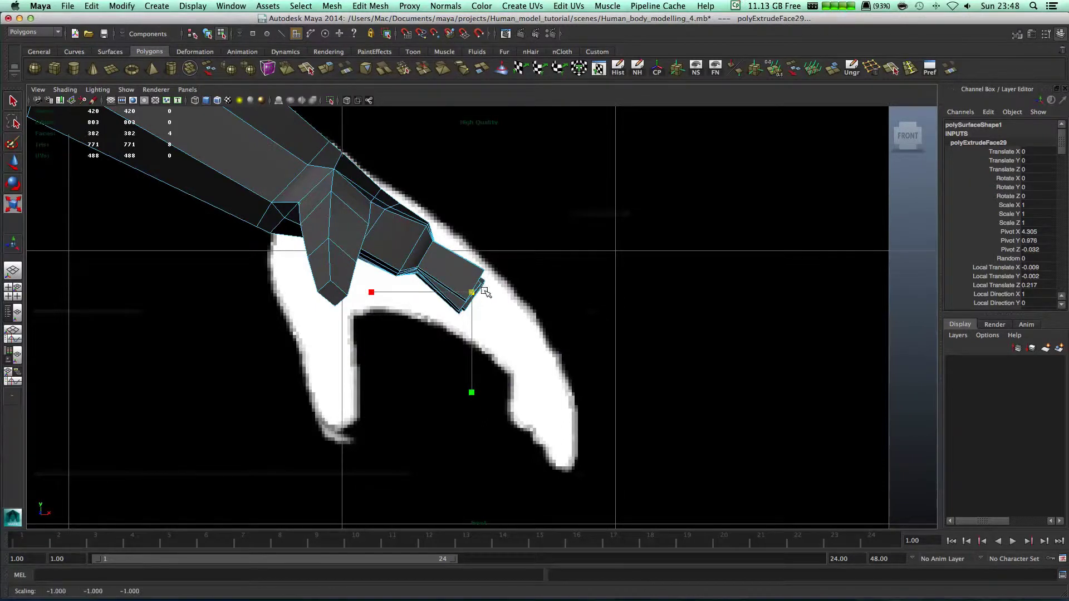
key("ctrl+z")
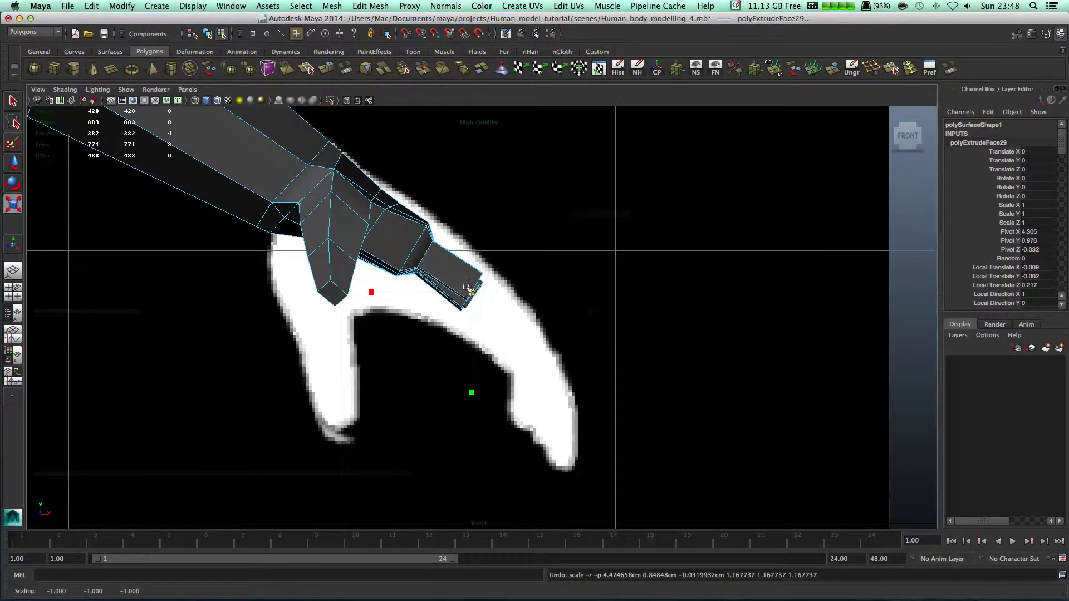
key("e")
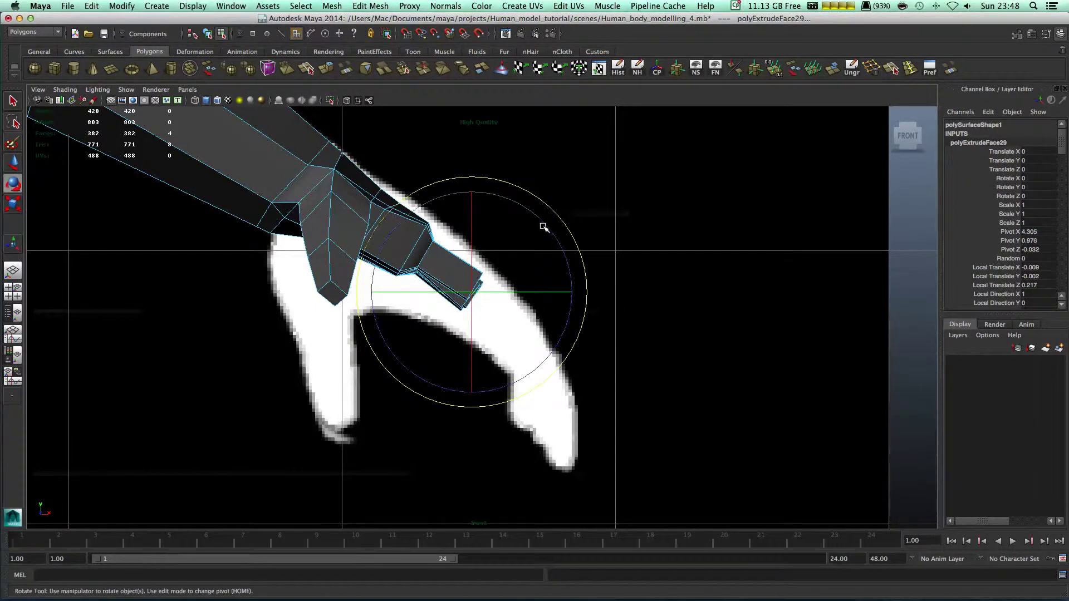
left_click_drag(550, 238, 562, 267)
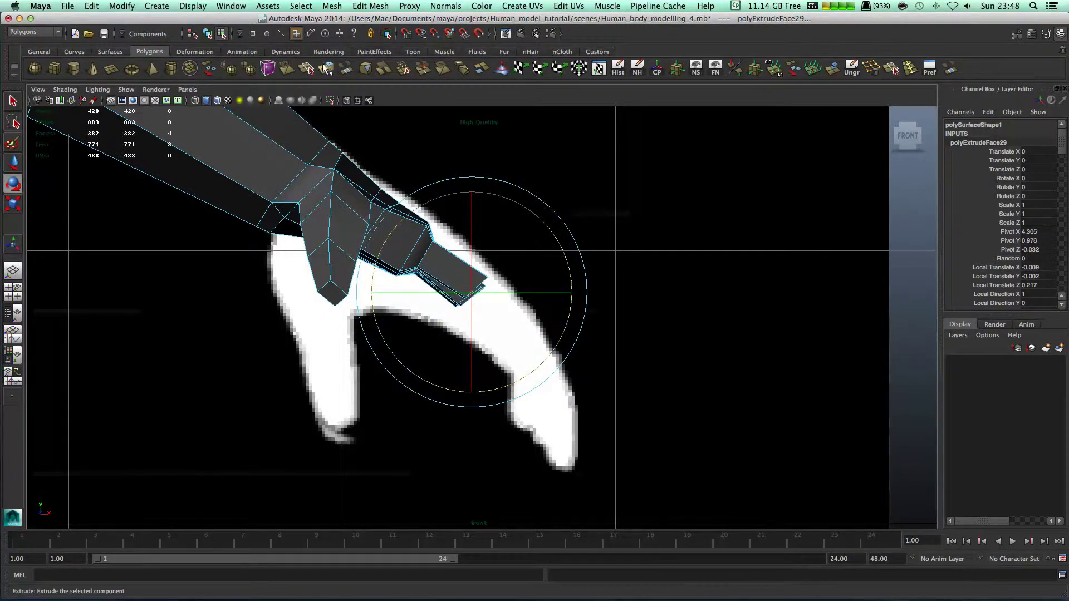
Extrude the four finger ends two more times, moving each segment down along the curved reference silhouette
key("ctrl+e")
key("w")
left_click_drag(471, 298, 505, 330)
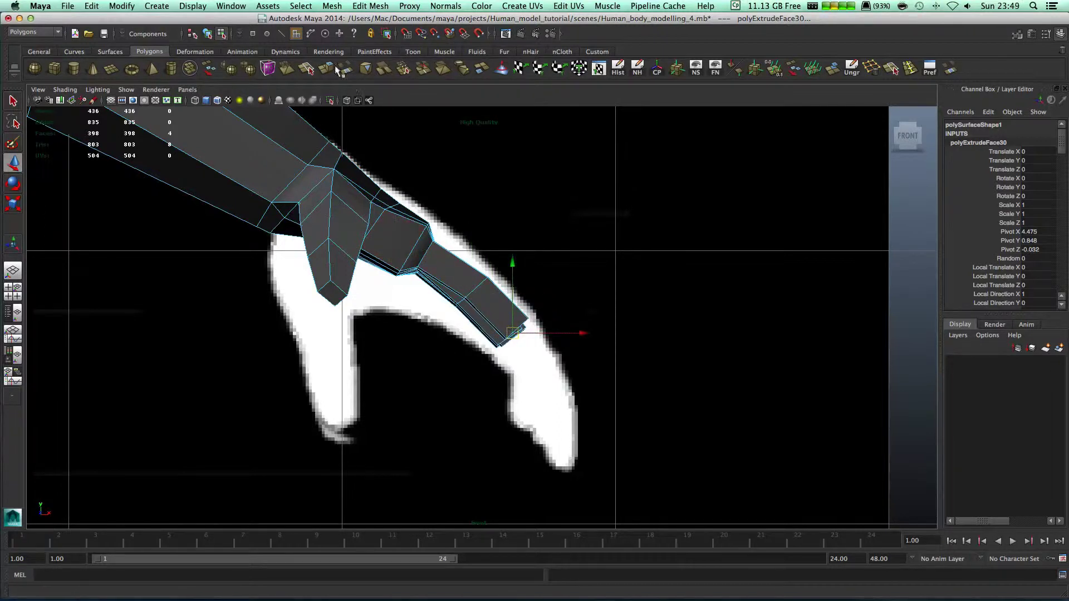
key("ctrl+e")
key("w")
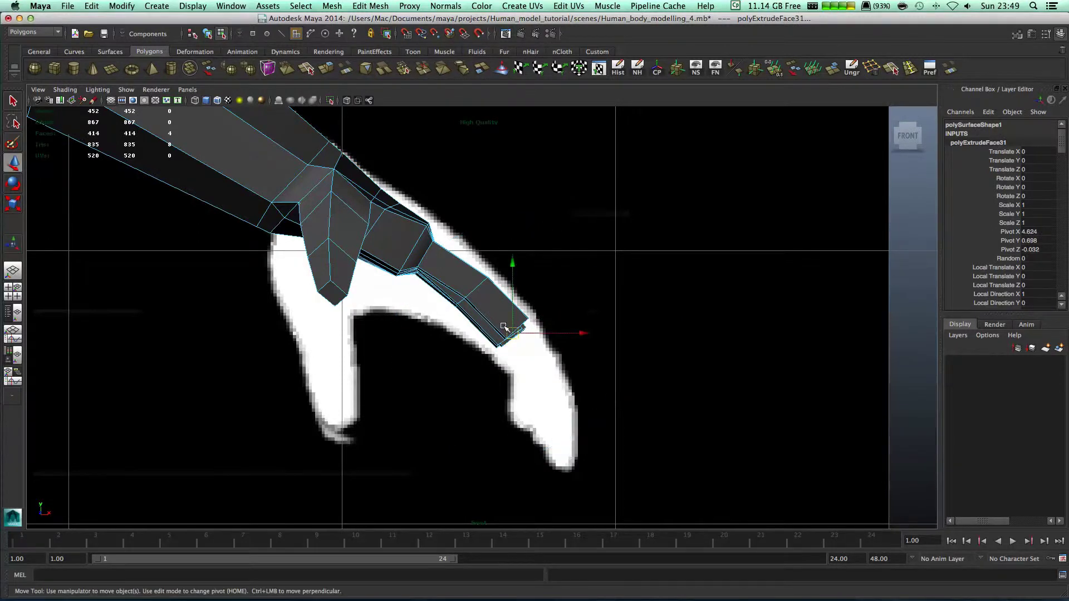
left_click_drag(509, 336, 542, 401)
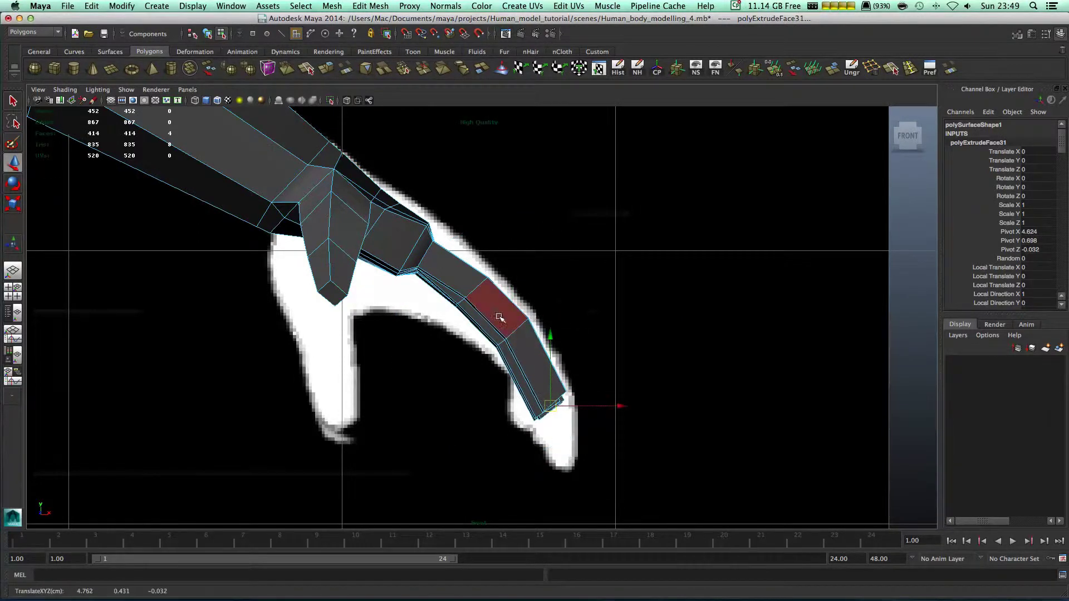
Shift the vertex rows at the two finger joints outward to fit the curve of the reference hand
right_click_drag(536, 382, 496, 379)
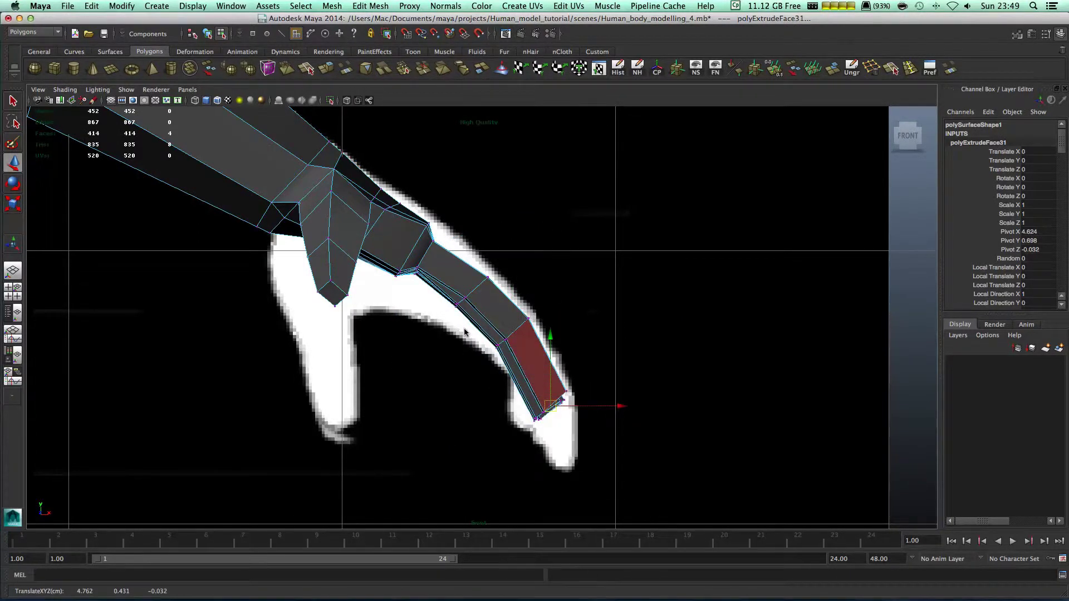
left_click_drag(484, 277, 419, 325)
middle_click_drag(462, 283, 474, 290)
left_click_drag(580, 299, 526, 348)
Move the knuckle vertices at the base of the fingers farther down the hand and adjust their scale
left_click_drag(465, 197, 401, 276)
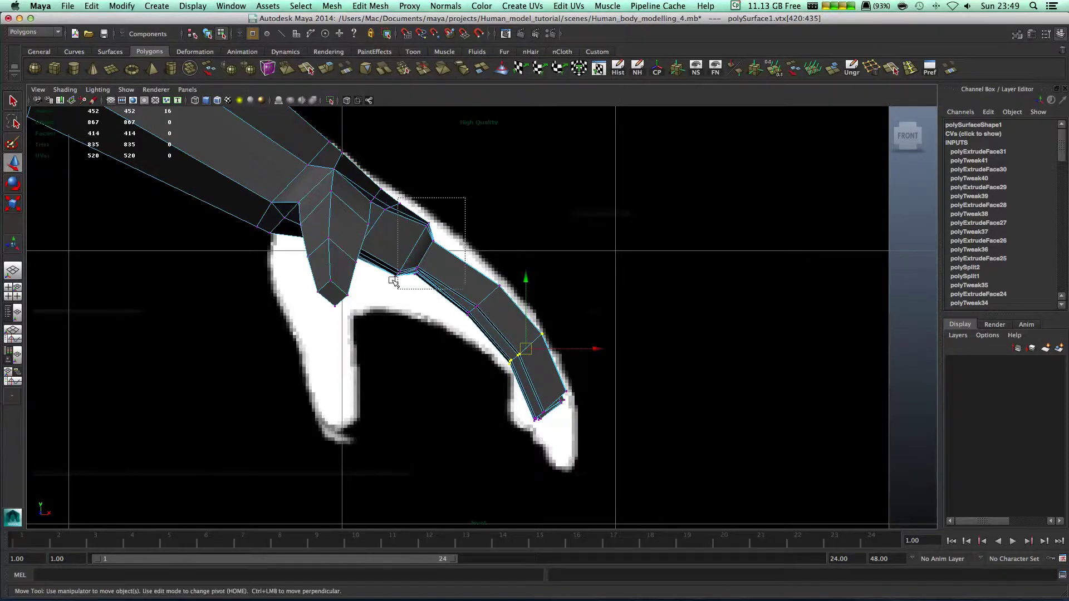
left_click_drag(401, 278, 410, 287)
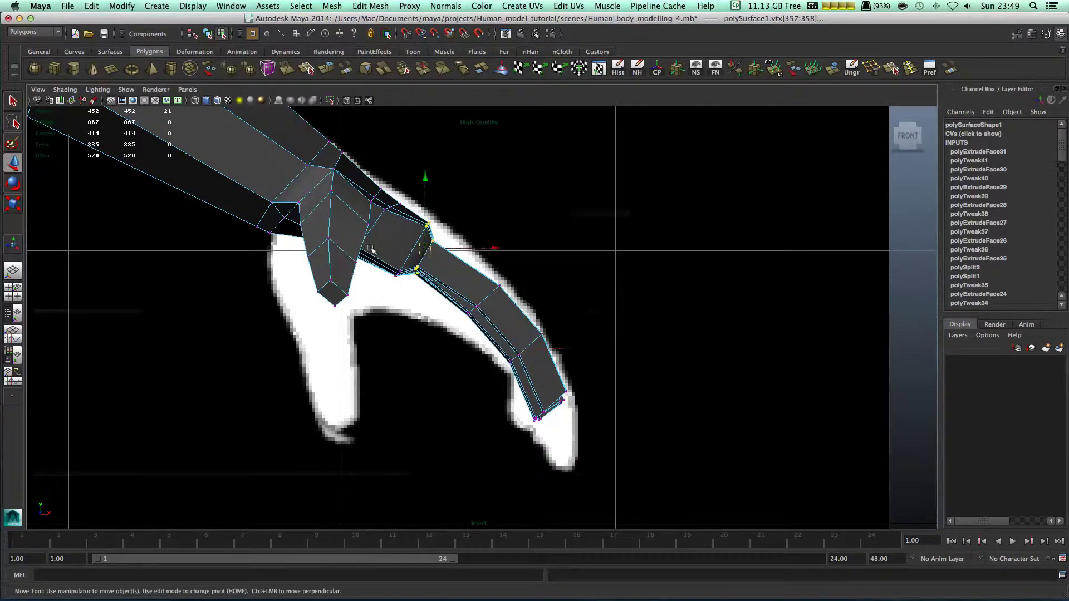
left_click_drag(406, 250, 426, 258)
key("r")
key("w")
key("e")
key("r")
key("w")
Try to scale up the vertex rows around the knuckles and first finger joints
left_click_drag(560, 262, 442, 315)
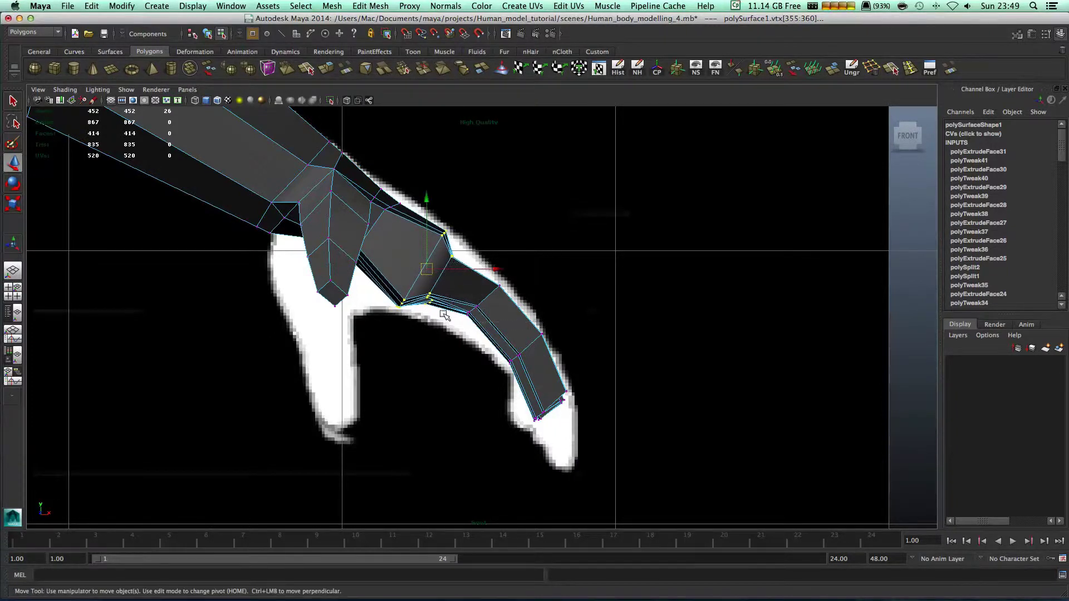
key("r")
left_click_drag(480, 278, 489, 293)
Undo the knuckle and joint edits and the added finger segments, back to the short finger stubs
key("space")
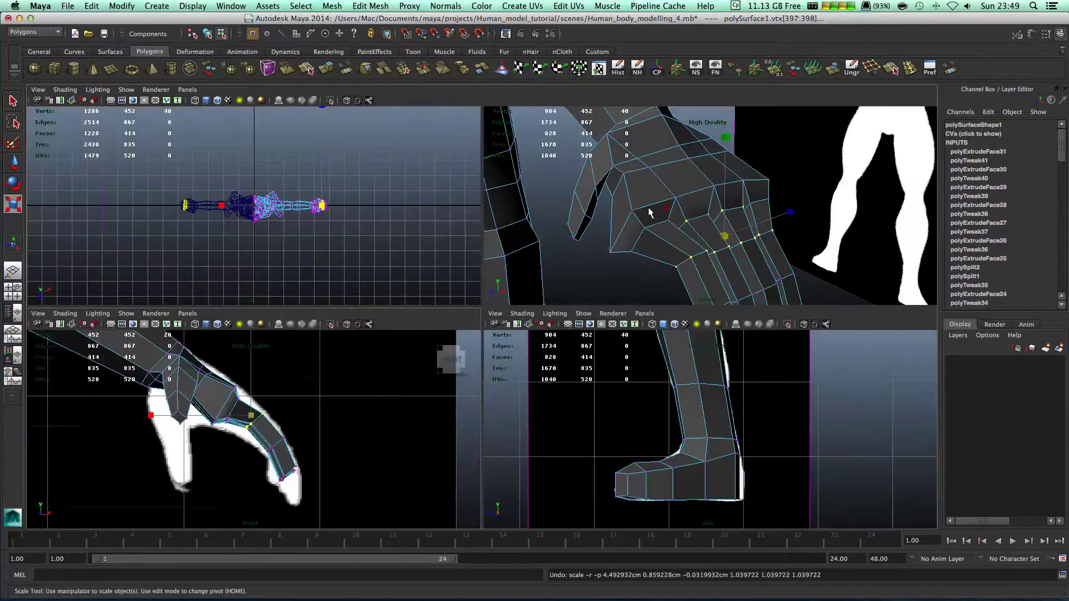
key("space")
right_click_drag(619, 243, 609, 255, "alt")
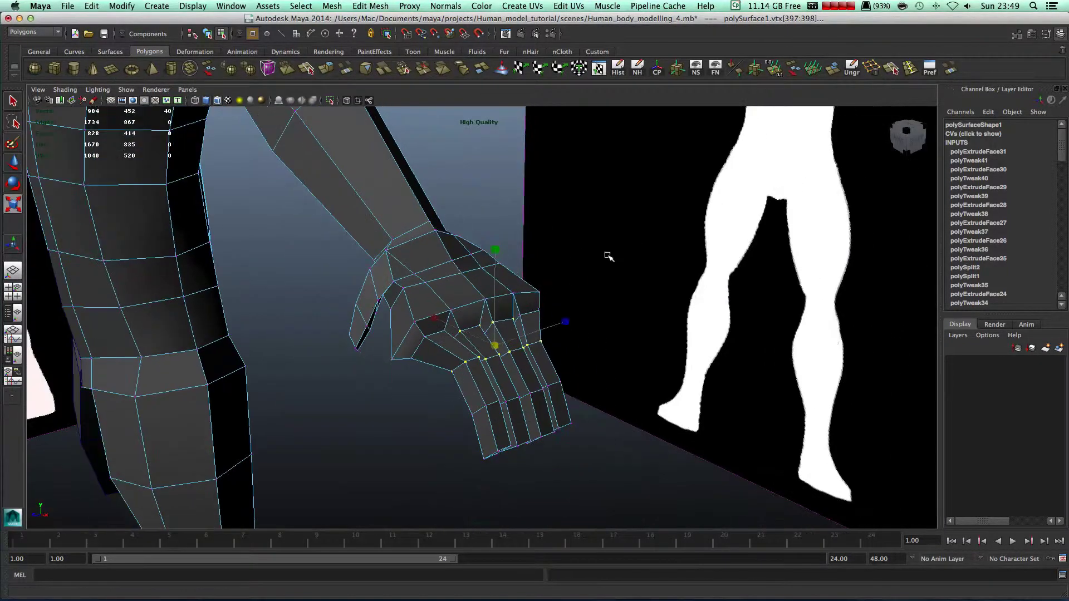
left_click_drag(609, 256, 479, 353, "alt")
key("z")
key("z")
key("z")
key("z")
key("z")
key("z")
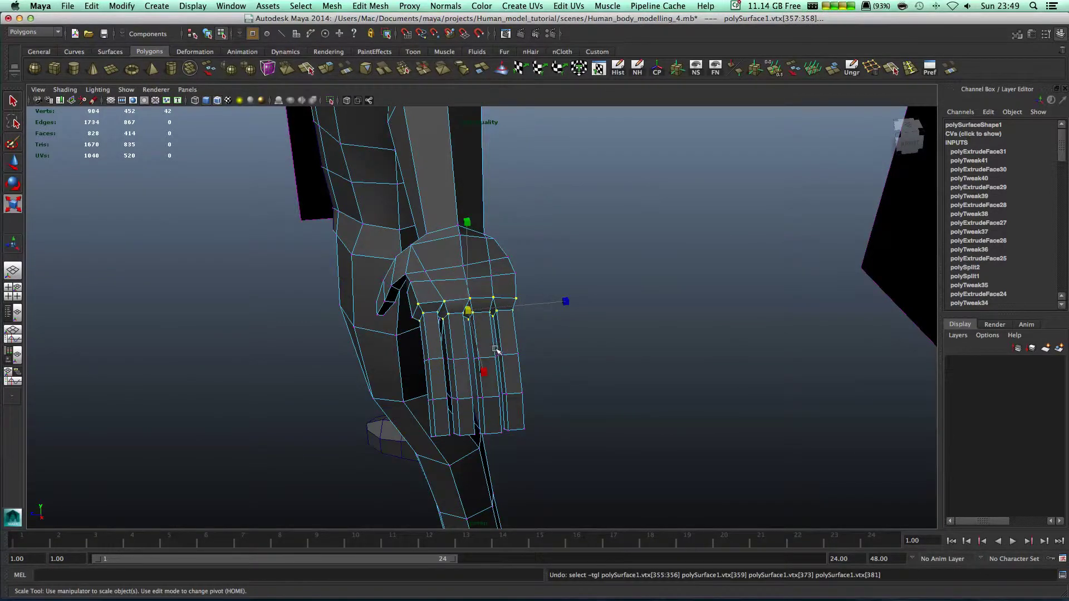
key("z")
key("z")
key("z")
key("z")
key("z")
key("z")
key("z")
key("z")
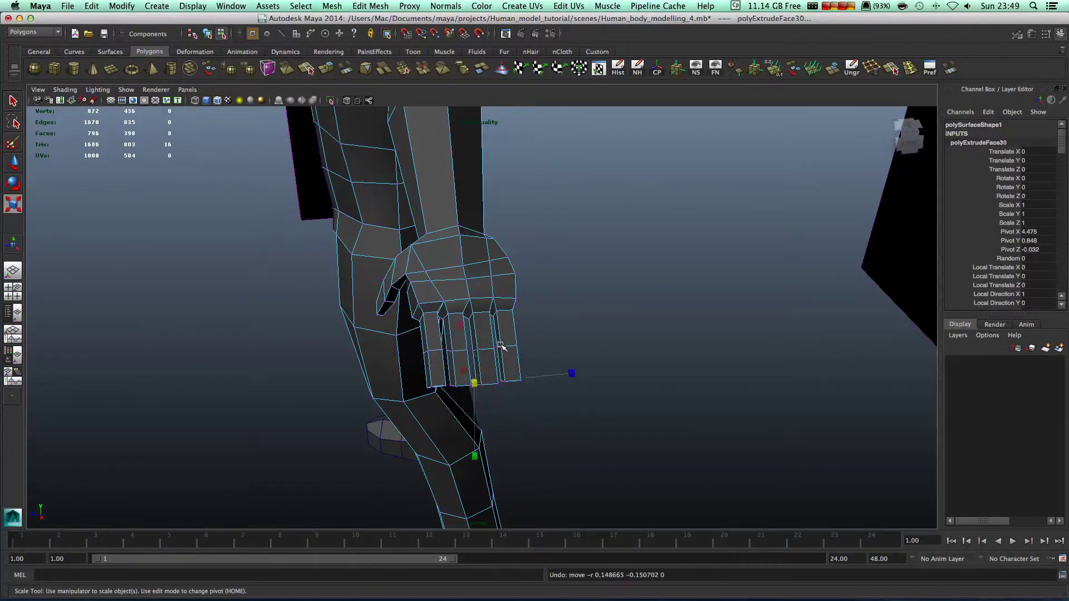
key("z")
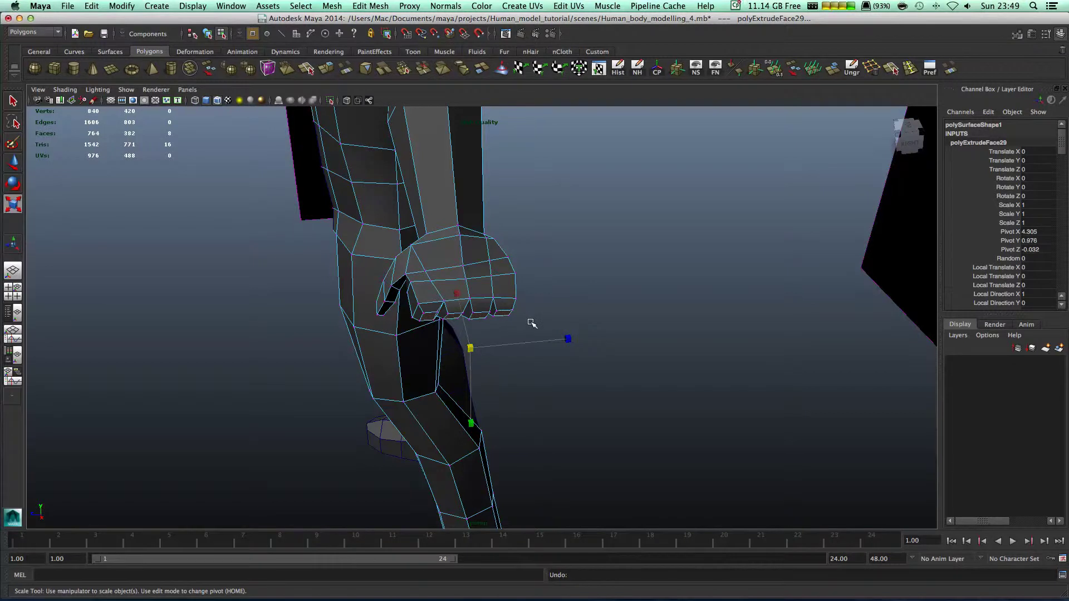
Undo the last finger extrusion and return to the four-view layout
key("z")
key("z")
key("space")
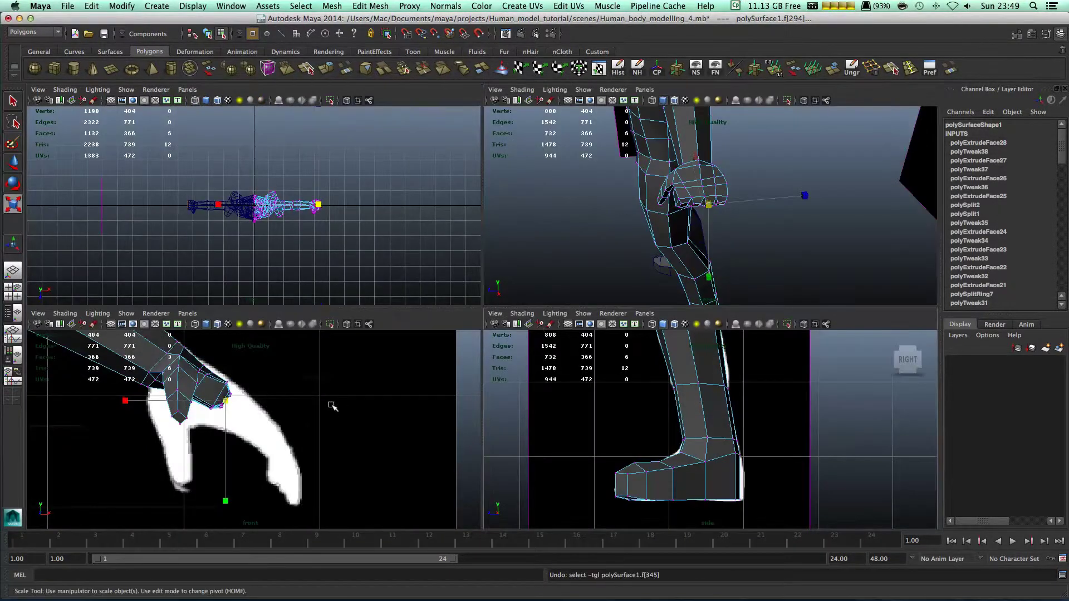
Move the vertices at the ends of the finger stubs outward along the reference hand and adjust their scale
right_click_drag(207, 383, 166, 341)
left_click_drag(276, 374, 207, 431)
key("w")
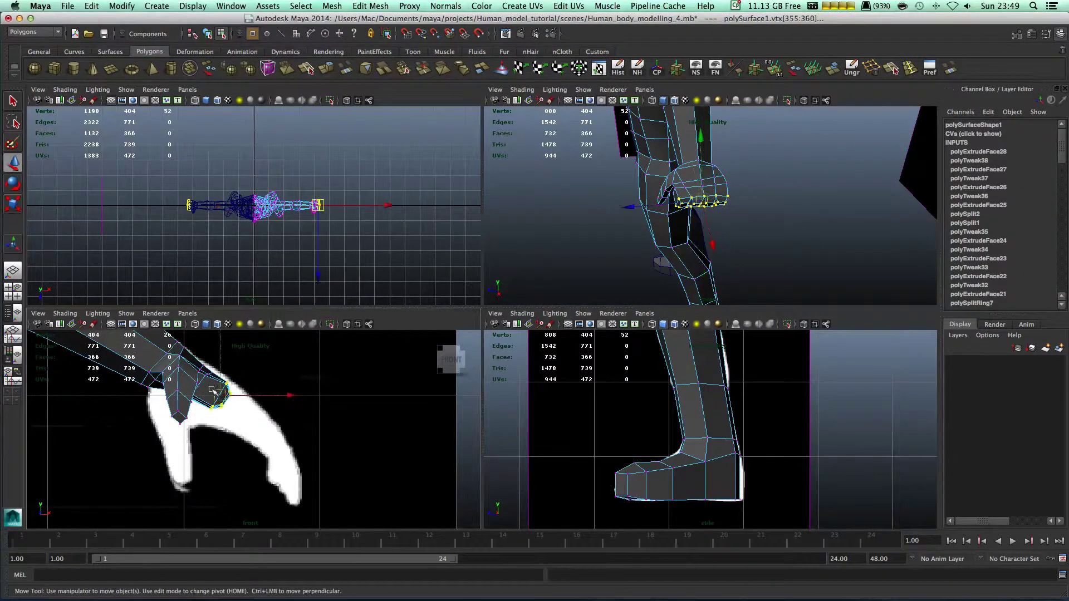
middle_click_drag(213, 388, 218, 396)
key("r")
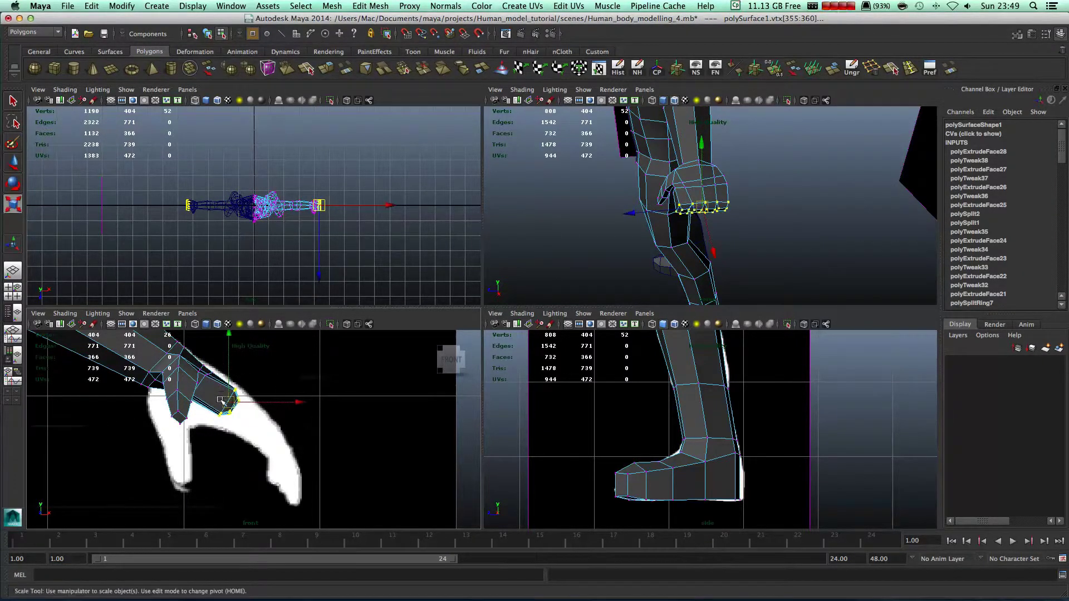
mouse_move(229, 401)
left_mouse_down()
mouse_move(239, 398)
mouse_move(226, 410)
left_mouse_up()
Narrow the finger-stub end vertices across the hand's width and nudge them onto the reference silhouette
key("w")
key("r")
key("e")
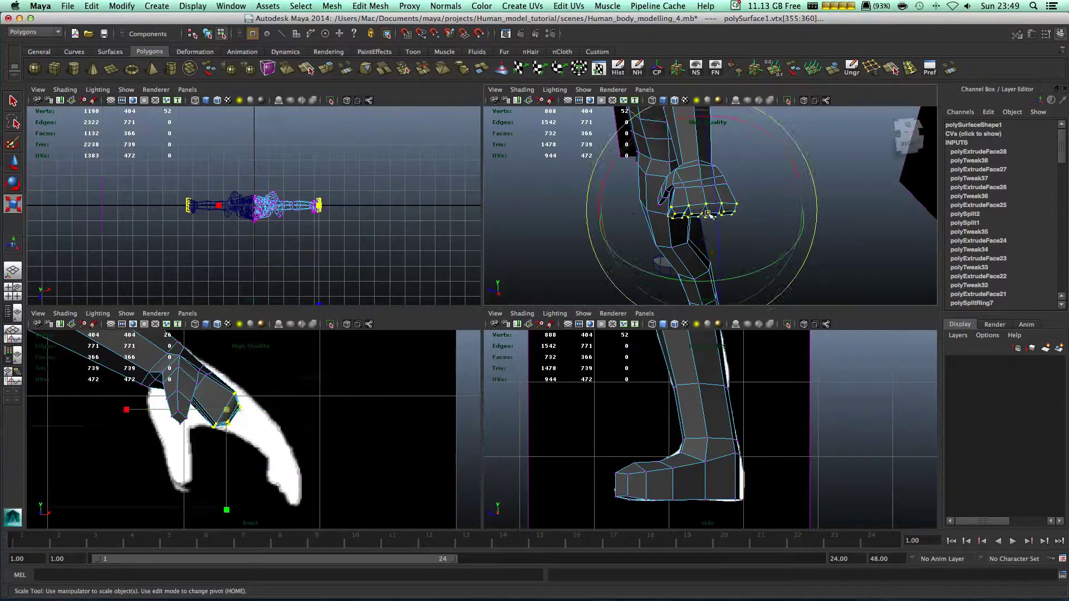
left_click_drag(593, 212, 610, 212)
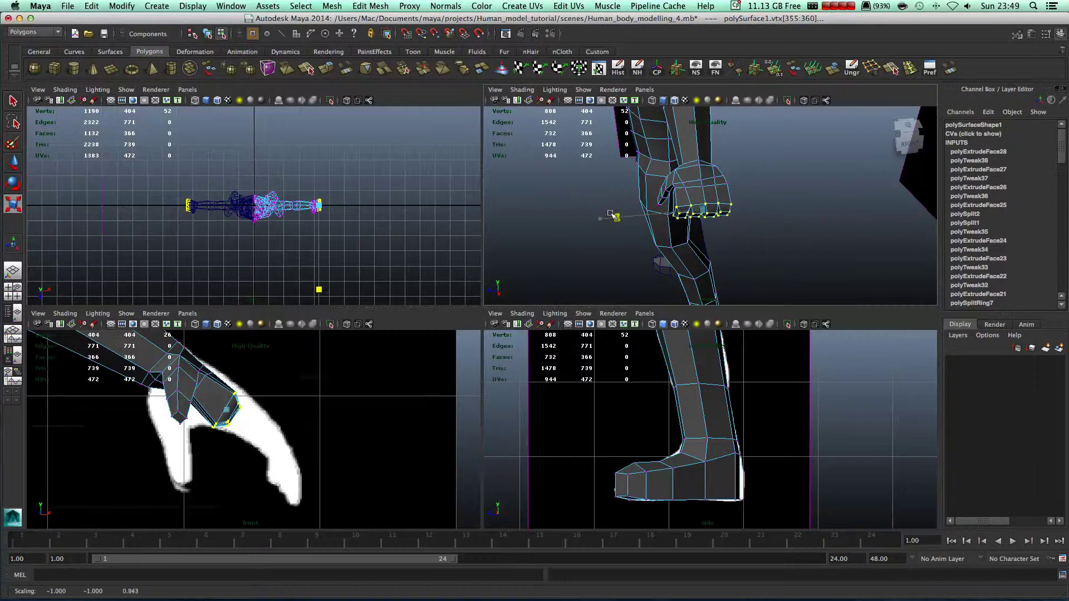
key("w")
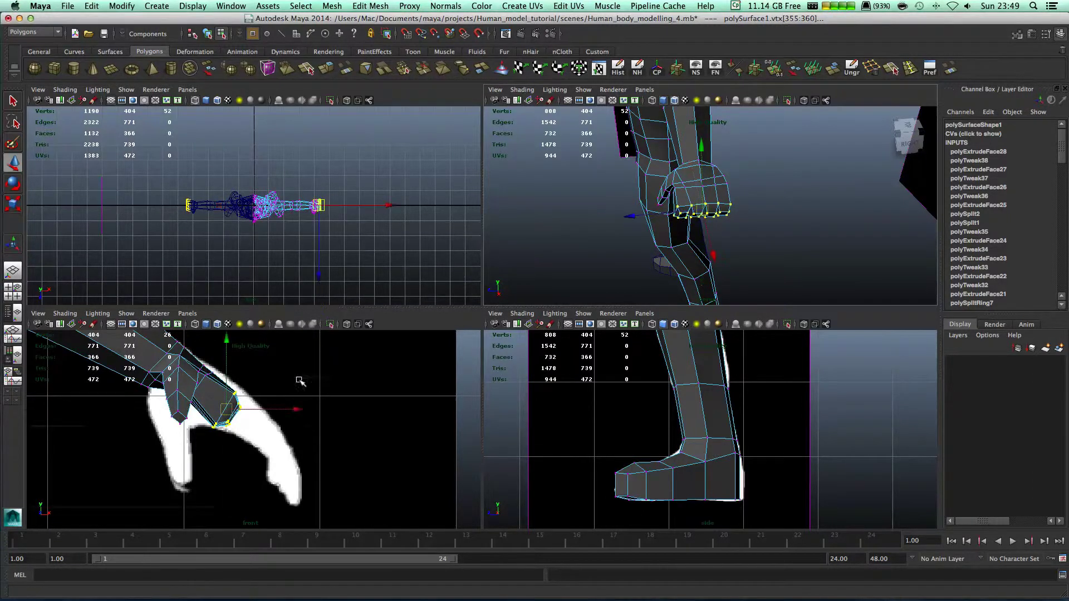
left_click_drag(220, 402, 224, 398)
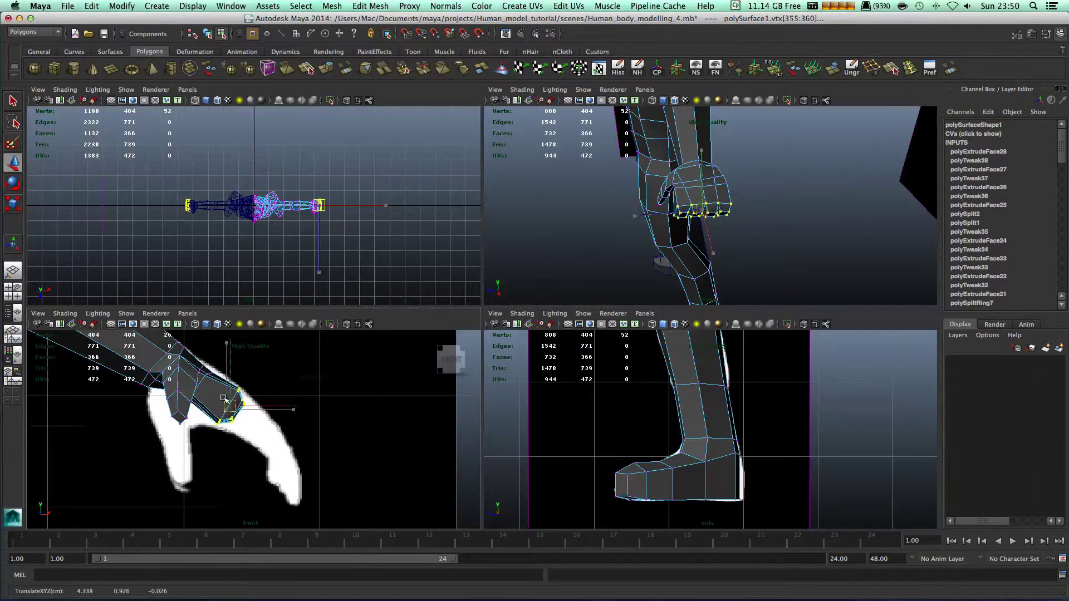
scroll(728, 180, "up", 4)
scroll(727, 180, "down", 4)
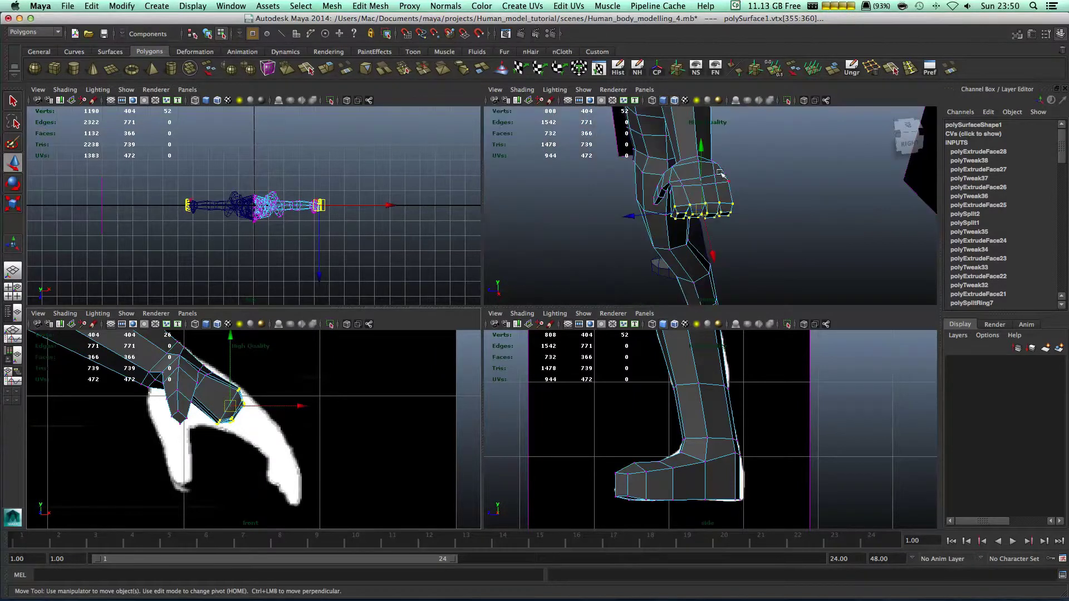
Extrude the four finger end faces along the reference silhouette to form the first finger segments
right_click(727, 180)
right_click_drag(722, 190, 720, 205)
left_click(820, 195)
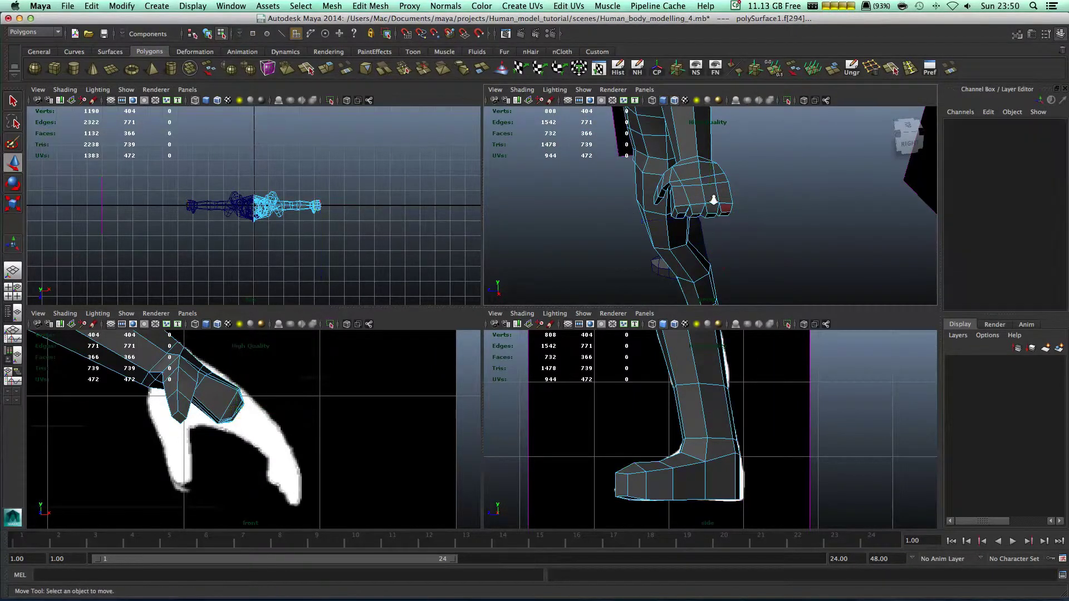
scroll(712, 201, "up", 4)
left_click(647, 223)
left_click(657, 223, "shift")
left_click(683, 224, "shift")
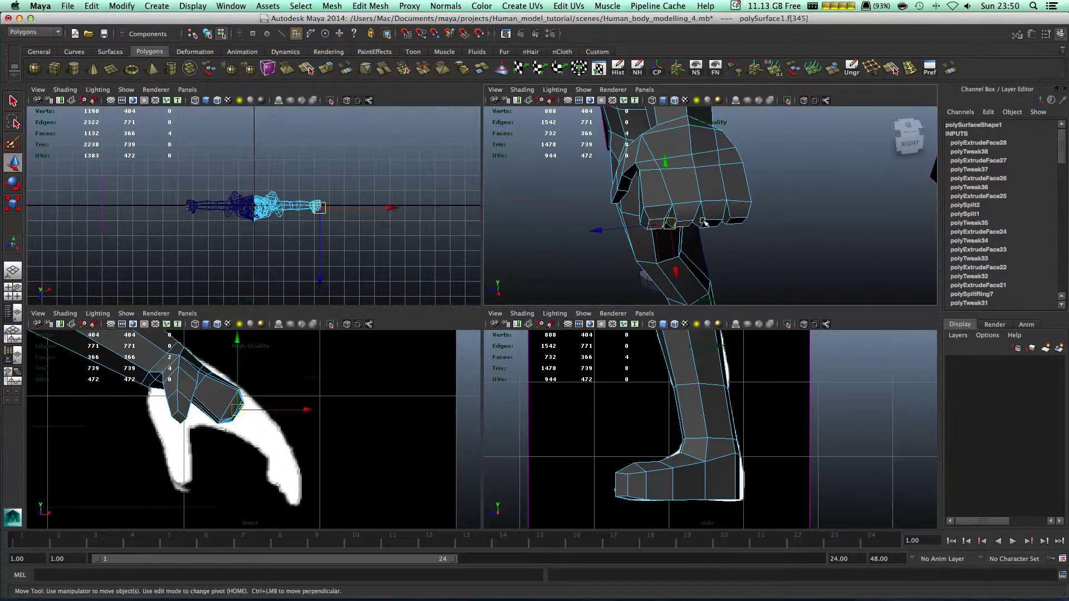
left_click(707, 223, "shift")
left_click(723, 220, "shift")
left_click(735, 221, "shift")
left_click(325, 69)
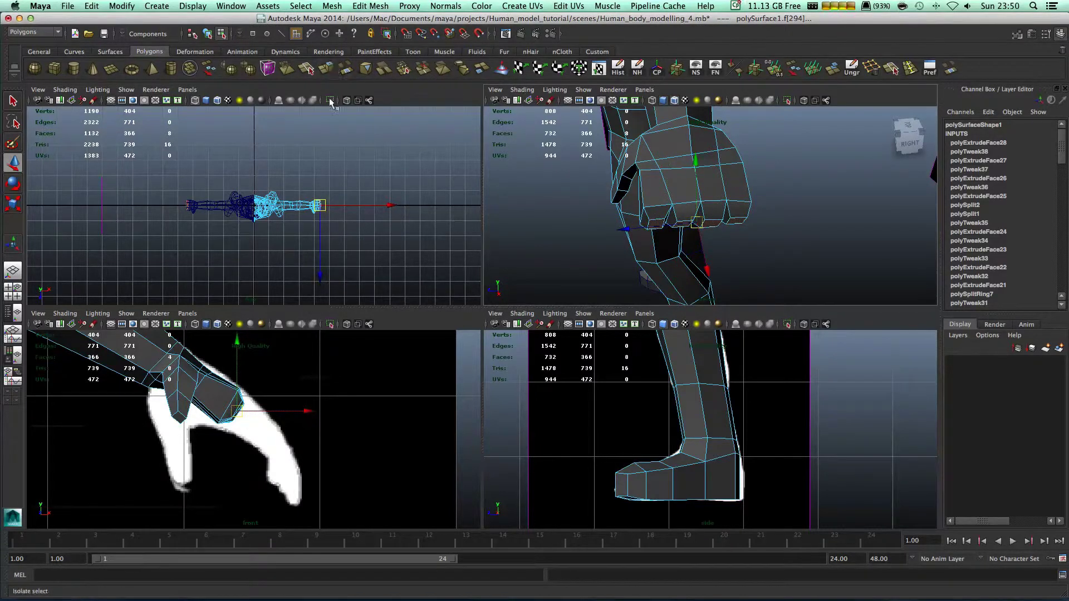
left_click_drag(233, 414, 251, 428)
Adjust the angle and position of the first finger segments' end faces to follow the reference hand
key("e")
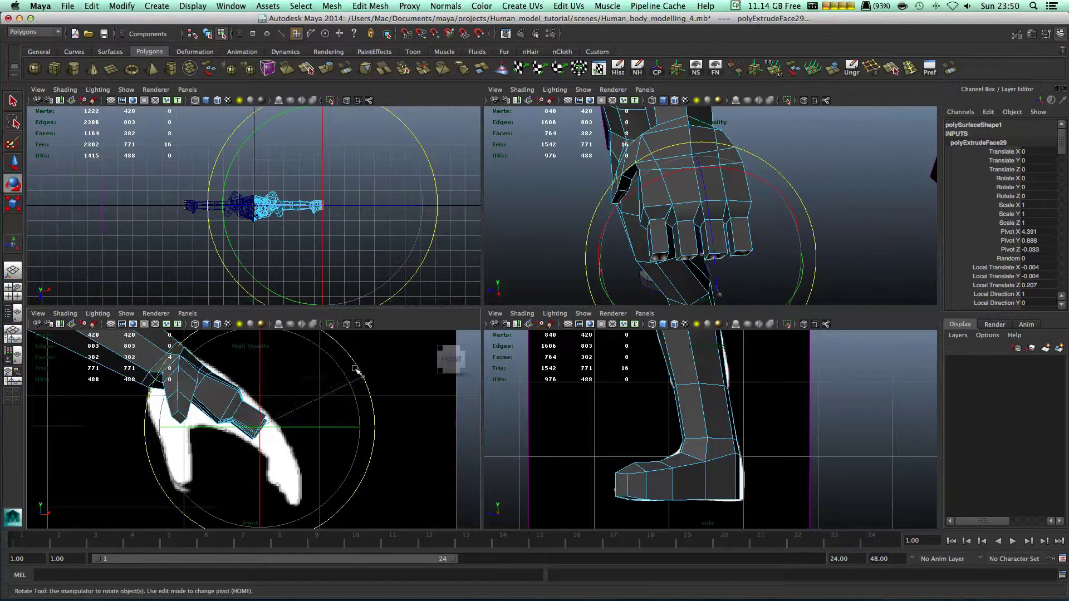
key("w")
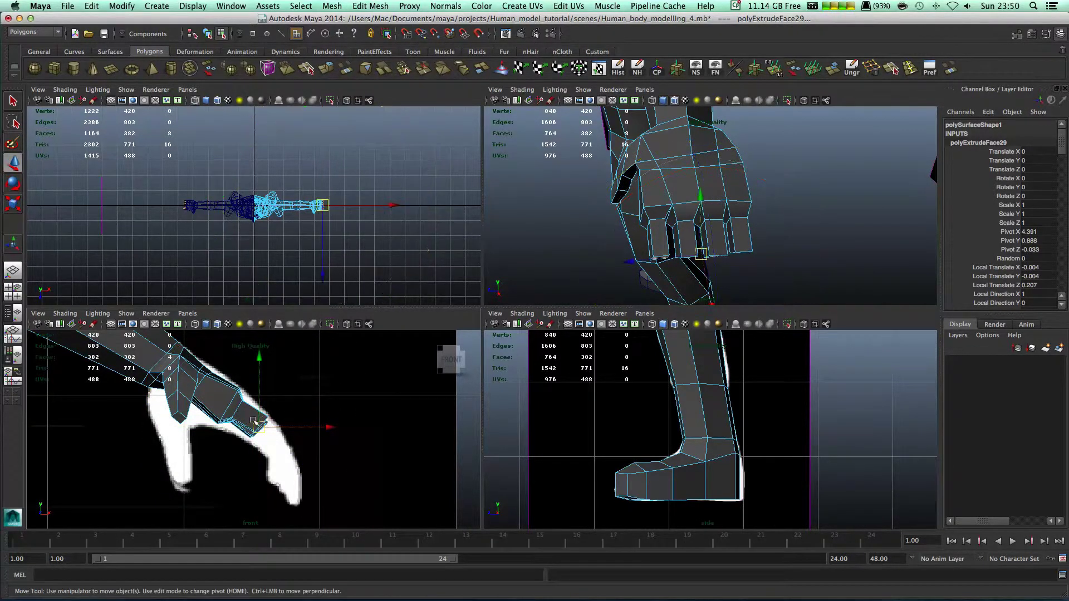
left_click_drag(253, 421, 255, 425)
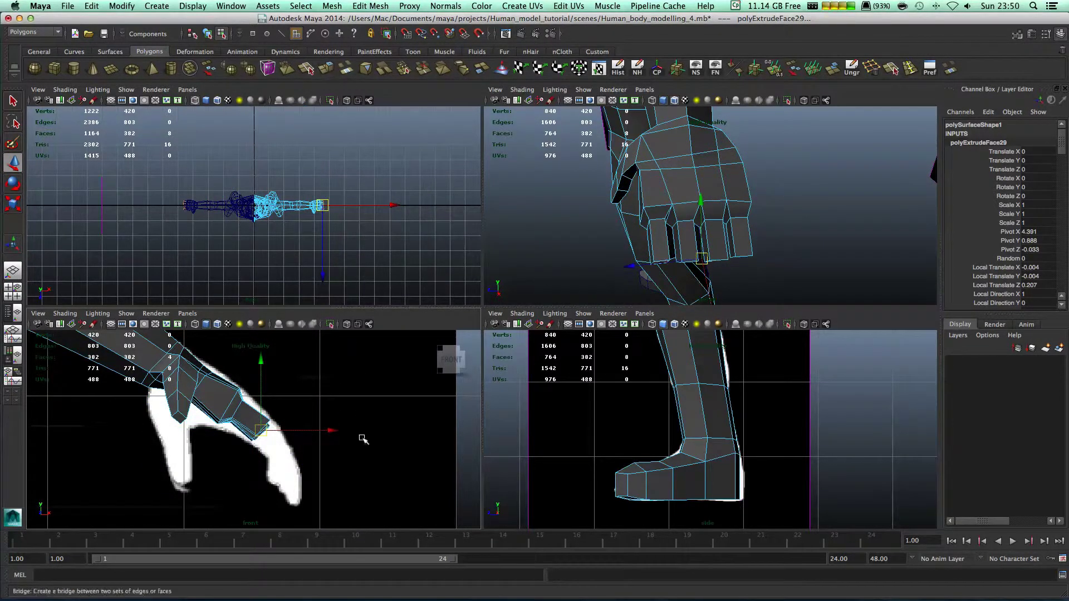
Extrude the four fingers by a second segment, following the reference hand down to the next joint
left_click(348, 70)
left_click_drag(250, 427, 314, 424)
key("e")
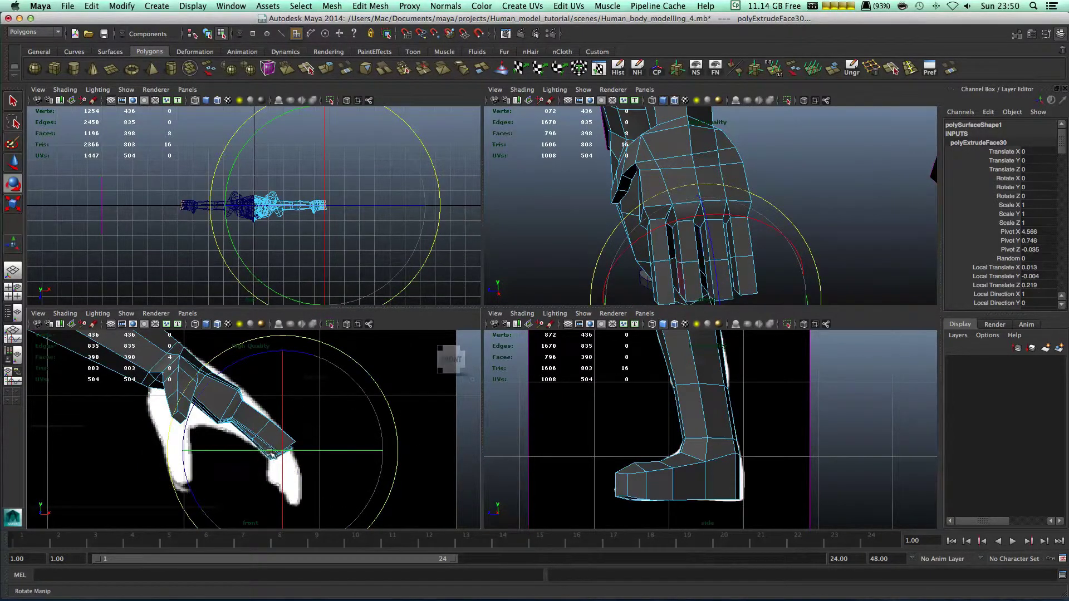
key("w")
Extrude a third segment on all four fingers toward the reference fingertips and rotate its end faces to match the bend
key("ctrl+e")
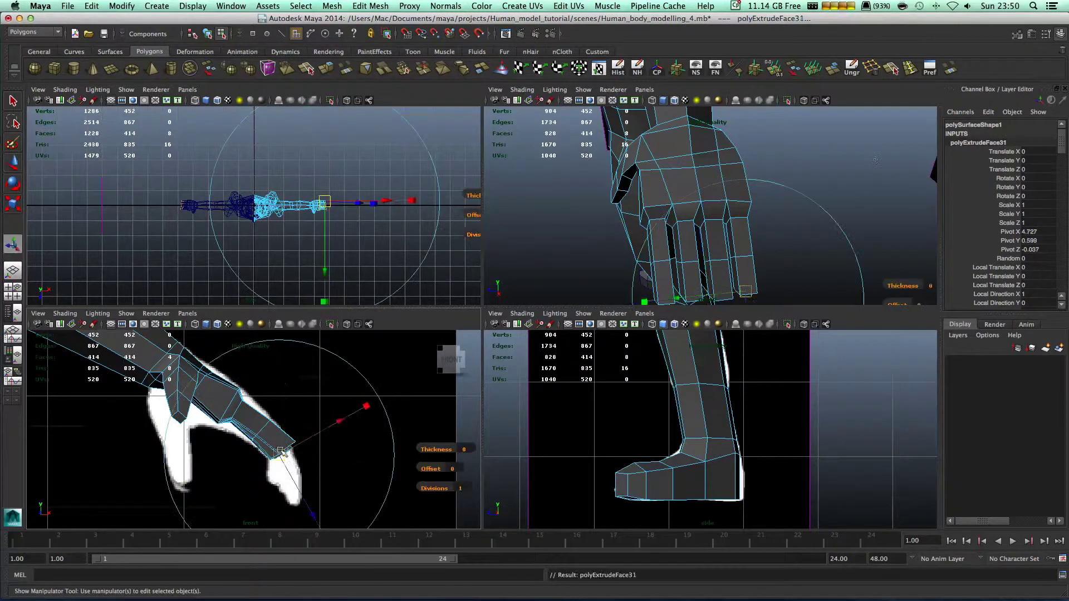
left_click_drag(283, 452, 278, 481)
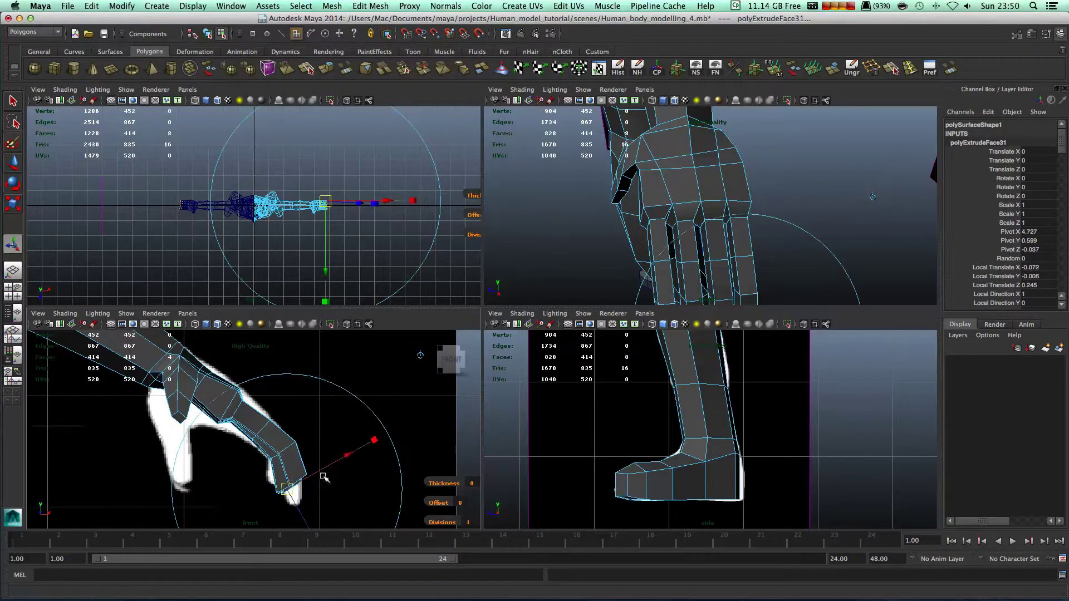
key("r")
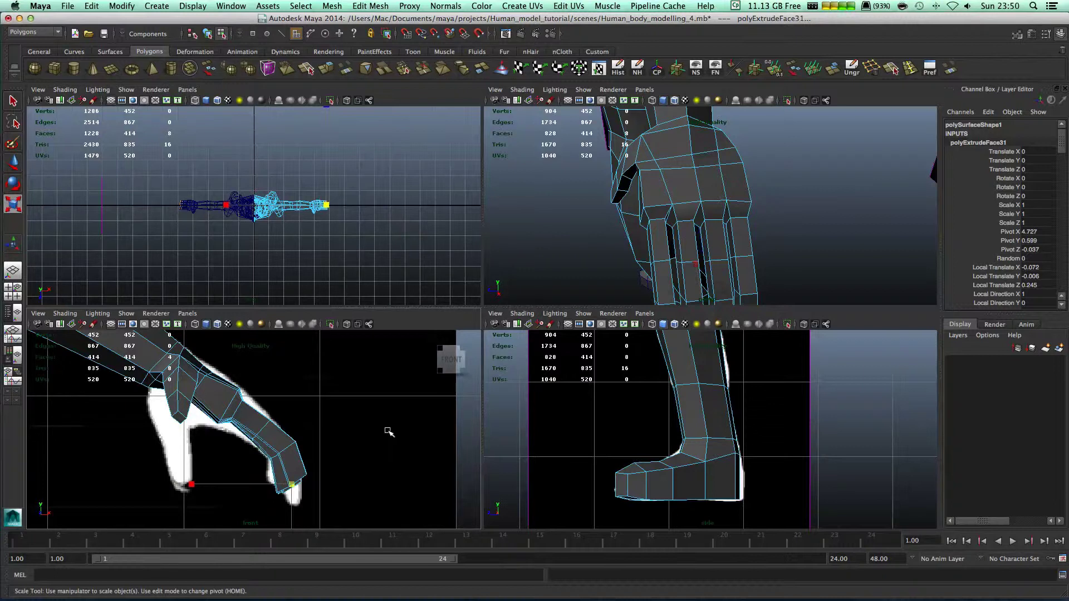
key("e")
left_click_drag(393, 440, 399, 460)
Scale down the end face of each finger individually to taper the fingertips
middle_click_drag(691, 232, 678, 173, "alt")
left_click_drag(678, 173, 711, 210, "alt")
scroll(699, 223, "up", 5)
left_click(588, 154)
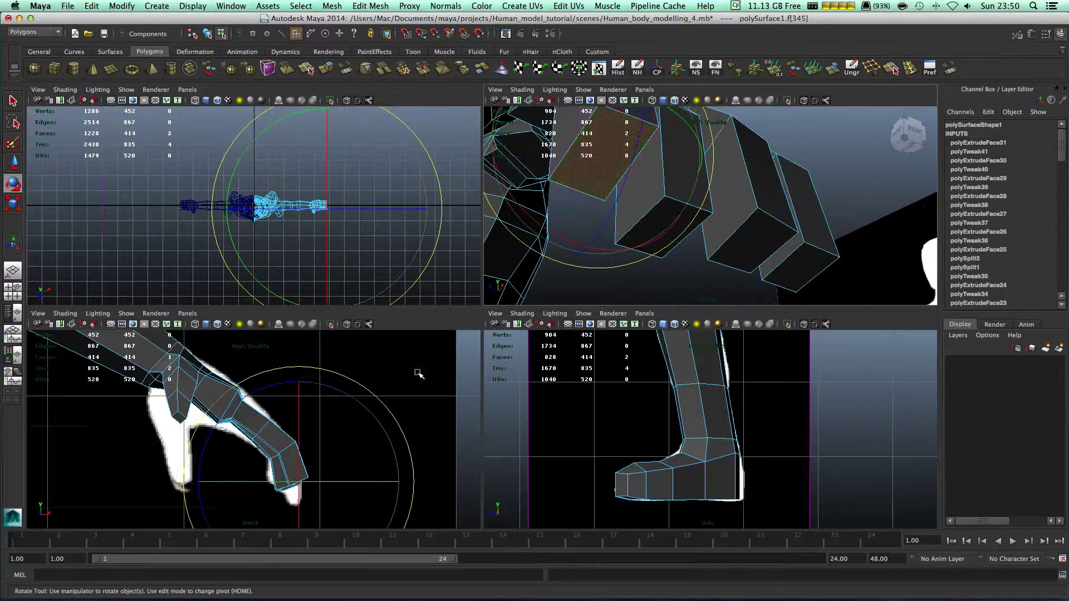
left_click_drag(600, 152, 573, 152)
key("super+z")
left_click(660, 220)
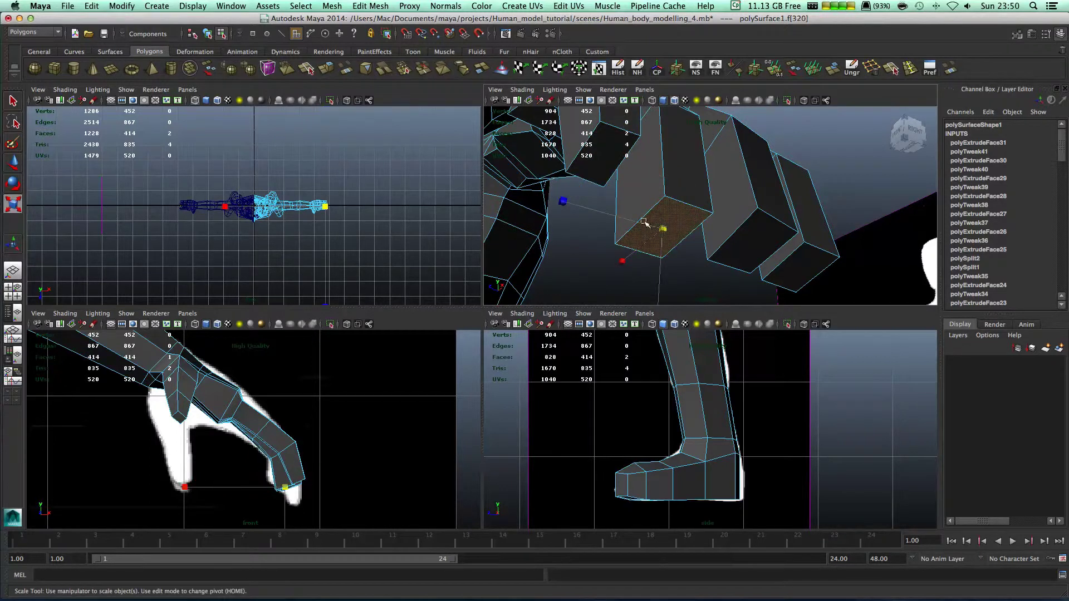
left_click_drag(645, 222, 632, 224)
left_click(740, 249)
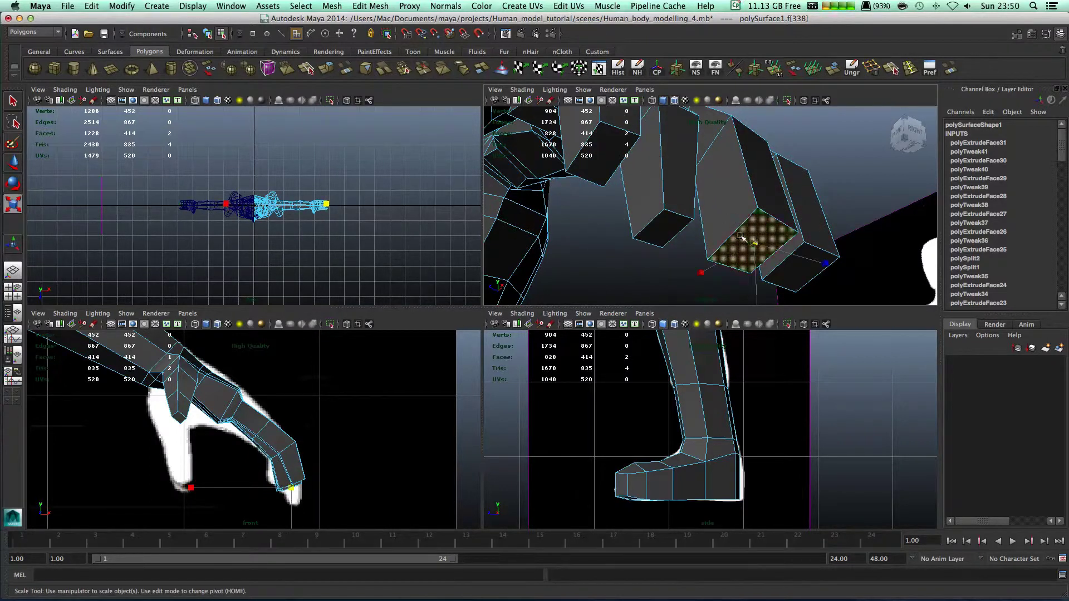
left_click_drag(741, 236, 728, 238)
left_click(796, 252)
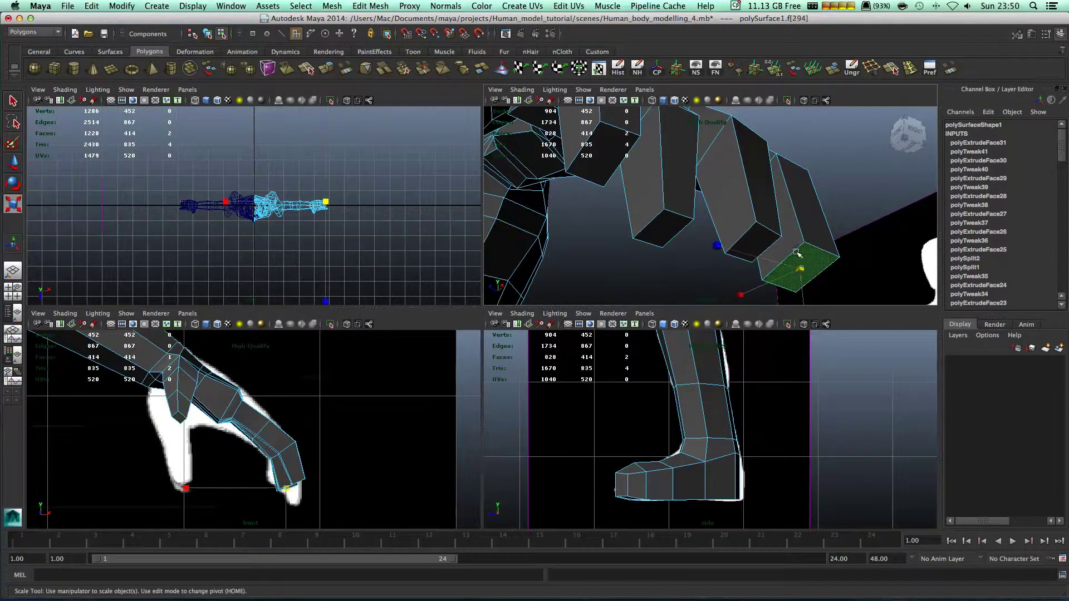
left_click_drag(796, 260, 787, 262)
Shift the outer joint edge loop and the tip face of one finger inward to refine its bend
right_click_drag(639, 154, 639, 128)
middle_click_drag(625, 167, 659, 207, "alt")
right_click_drag(659, 208, 702, 159, "alt")
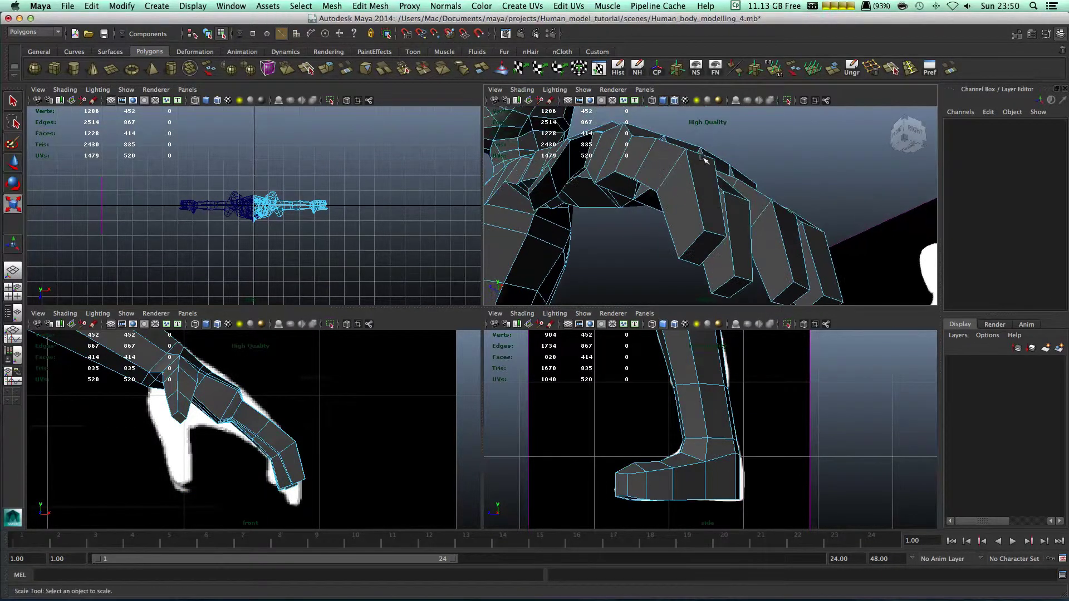
double_click(665, 161)
key("w")
left_click_drag(279, 443, 276, 447)
mouse_move(700, 237)
right_mouse_down()
mouse_move(692, 258)
mouse_move(693, 247)
right_mouse_up()
left_click(696, 248)
left_click_drag(293, 474, 285, 467)
Raise the edge loop at the first joint of one of the middle fingers slightly in the front view
left_click_drag(583, 207, 703, 163, "alt")
right_click_drag(707, 166, 709, 142)
double_click(680, 182)
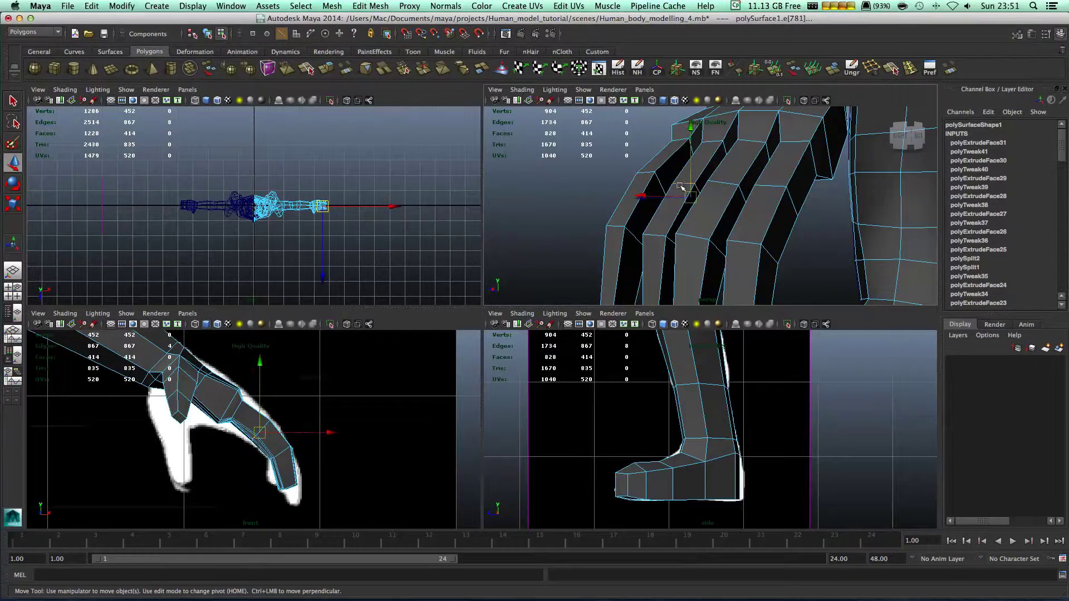
left_click_drag(249, 426, 254, 421)
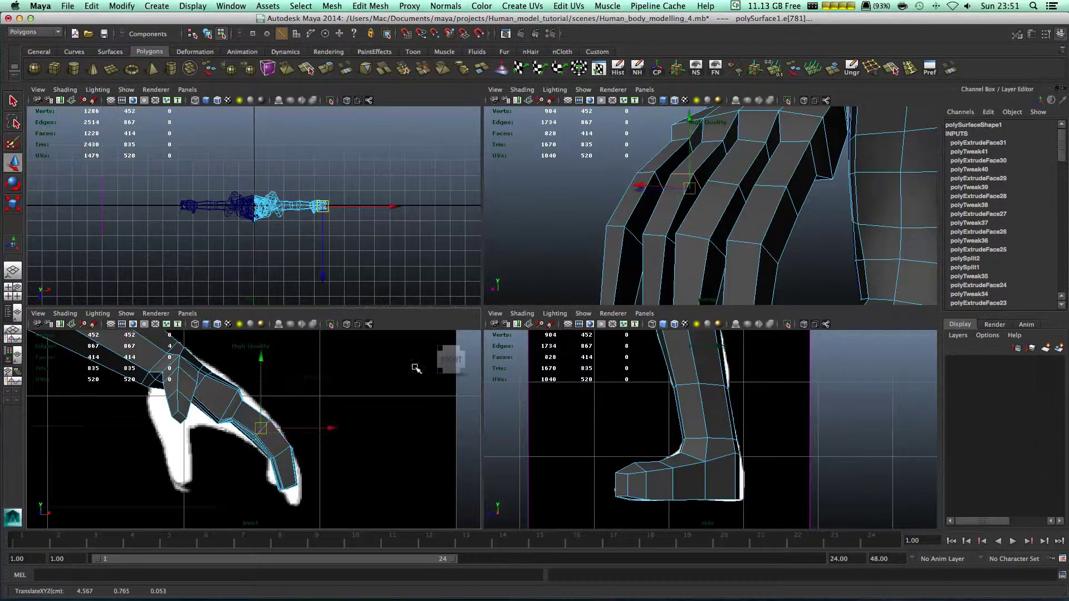
Raise the underside vertices at the base of the fingers to thin the front of the palm
mouse_move(696, 212)
left_mouse_down("alt")
mouse_move(823, 198)
mouse_move(708, 195)
mouse_move(694, 214)
left_mouse_up("alt")
key("space")
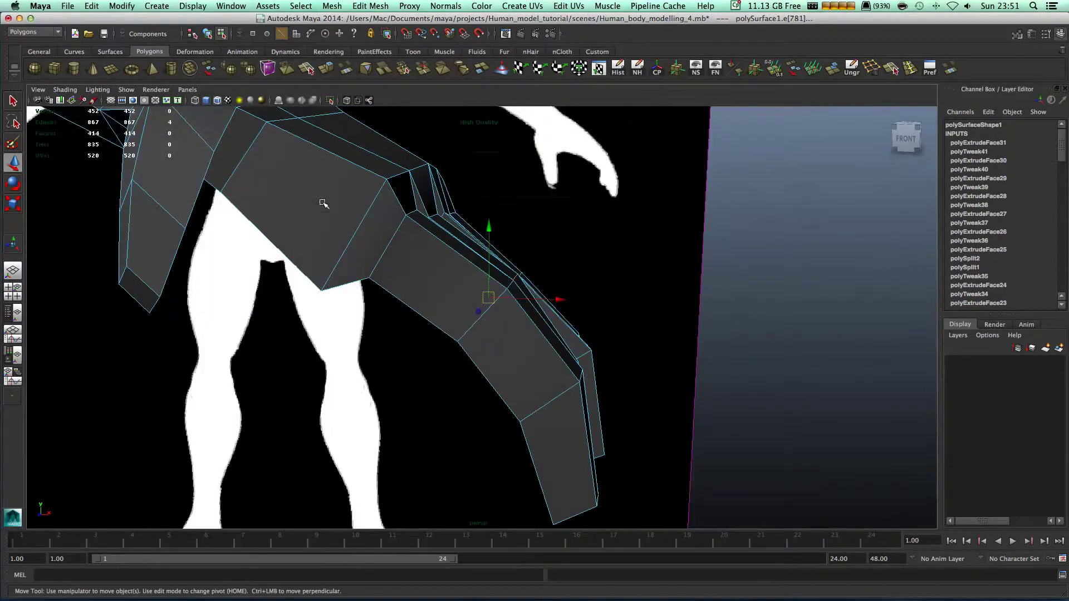
right_click_drag(323, 204, 318, 277)
left_click(313, 283)
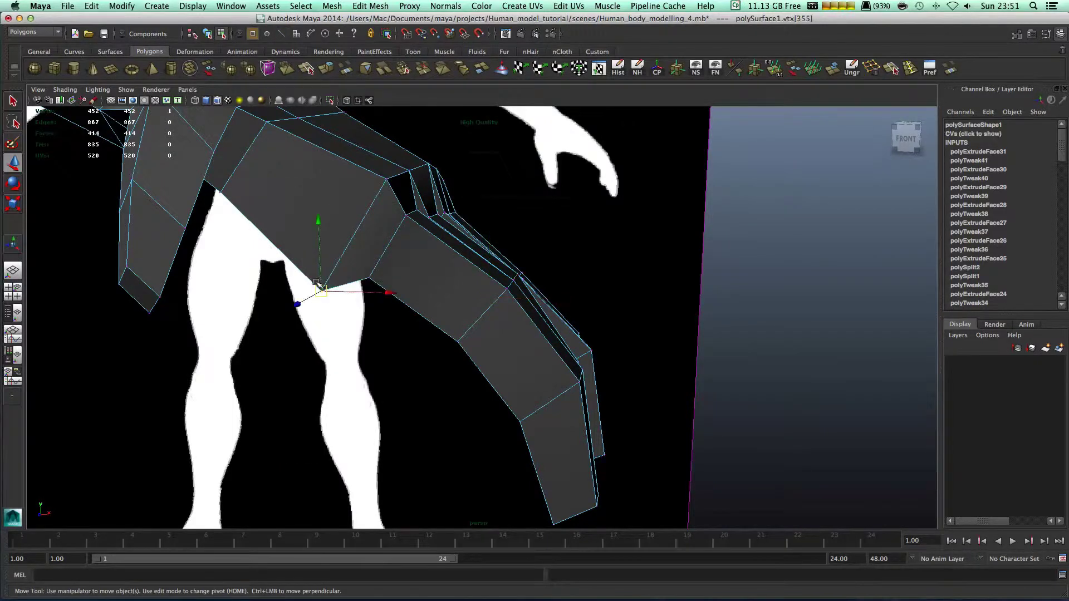
left_click_drag(313, 283, 313, 252)
left_click_drag(442, 222, 730, 249, "alt")
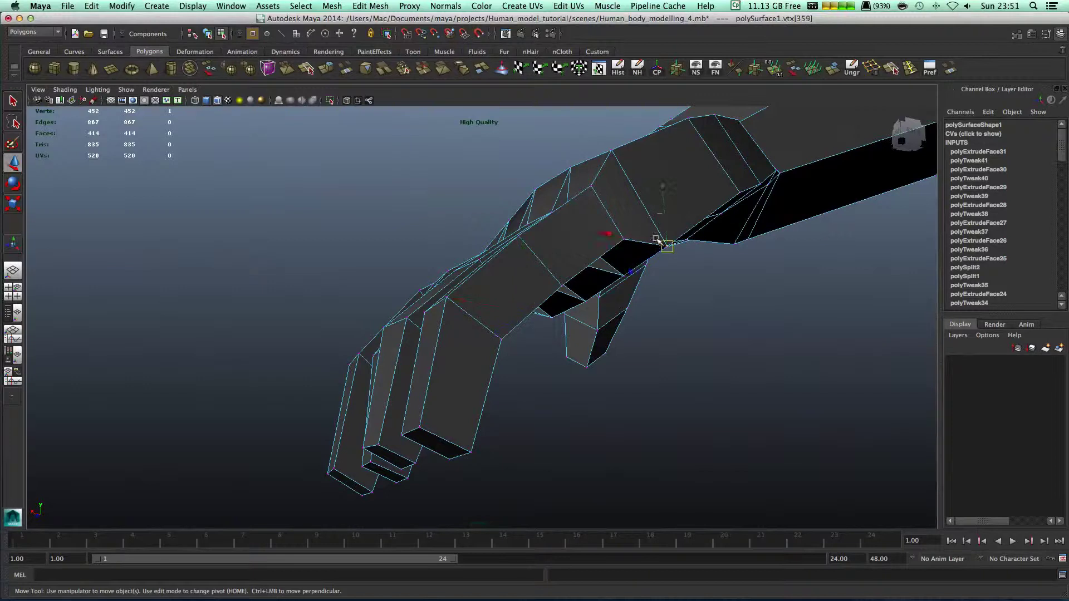
left_click_drag(661, 217, 664, 199)
Reposition the protruding vertices on the little-finger side of the hand near the wrist
left_click_drag(701, 244, 556, 417, "alt")
scroll(713, 391, "down", 3)
middle_click_drag(557, 418, 511, 315, "alt")
left_click_drag(511, 315, 556, 409, "alt")
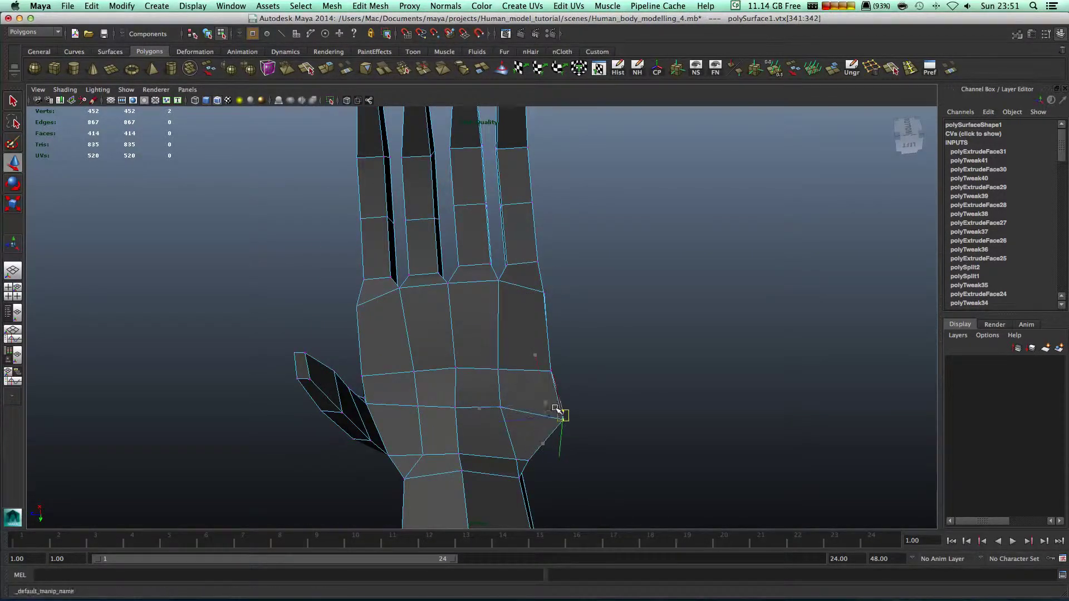
left_click_drag(589, 355, 560, 349)
Move the inner hand vertices on the thumb side toward the fingers to reshape the edge flow
left_click_drag(500, 407, 455, 324, "alt")
left_click(449, 393)
left_click(356, 314)
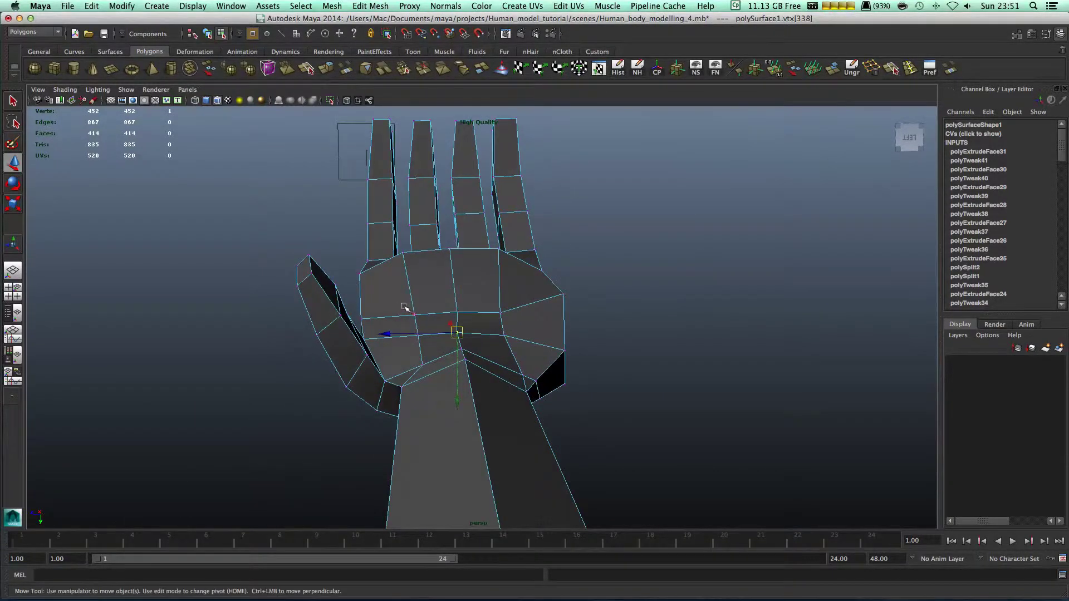
left_click_drag(412, 376, 408, 352)
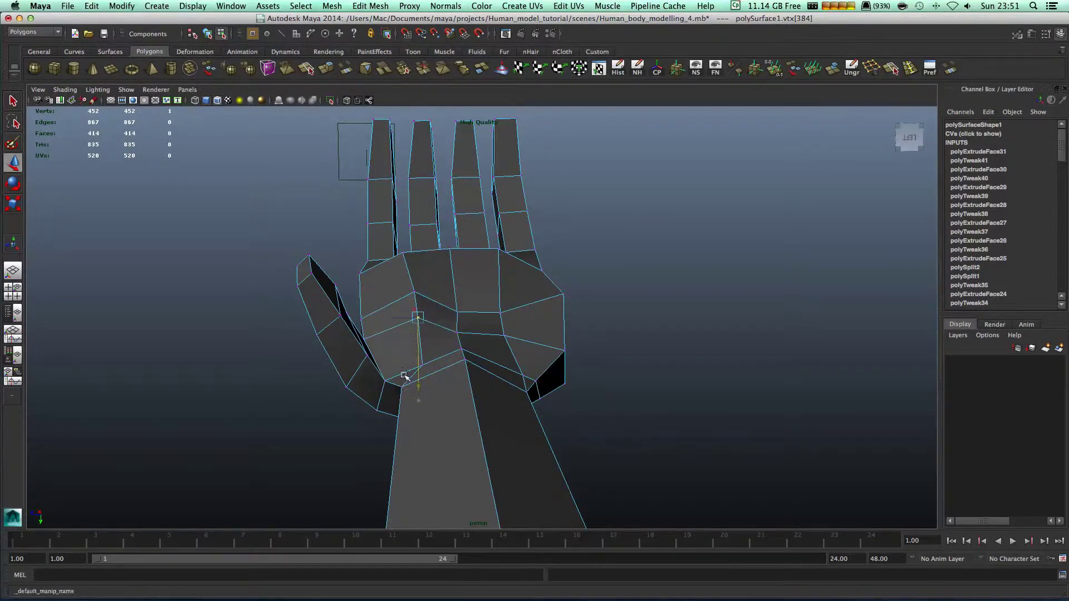
Reposition the vertices across the back of the hand, between the wrist and the knuckles, to curve the edge row
left_click_drag(406, 375, 497, 294, "alt")
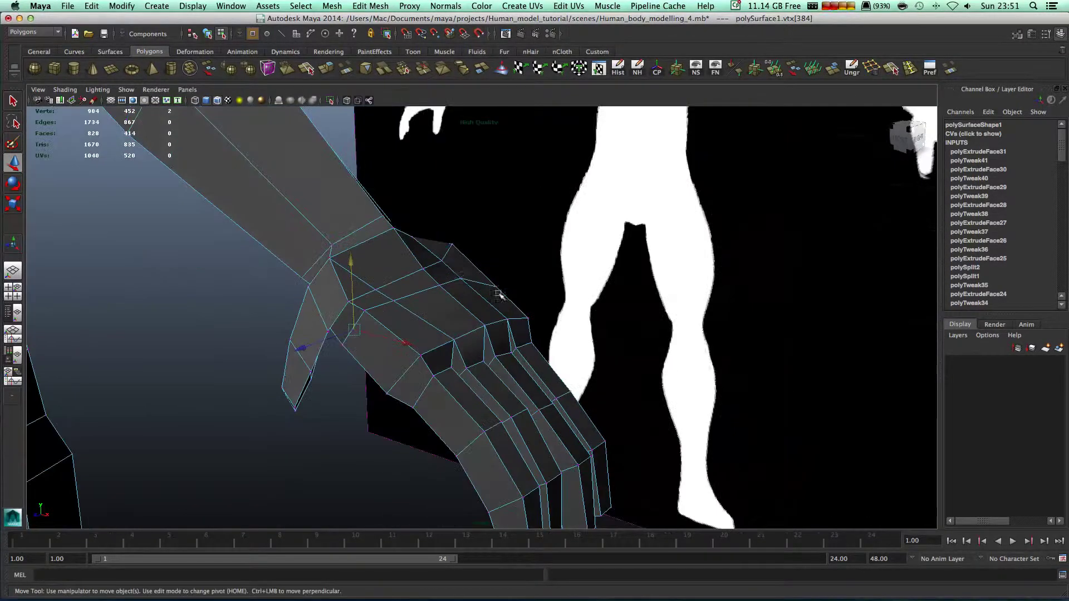
left_click_drag(435, 252, 416, 243)
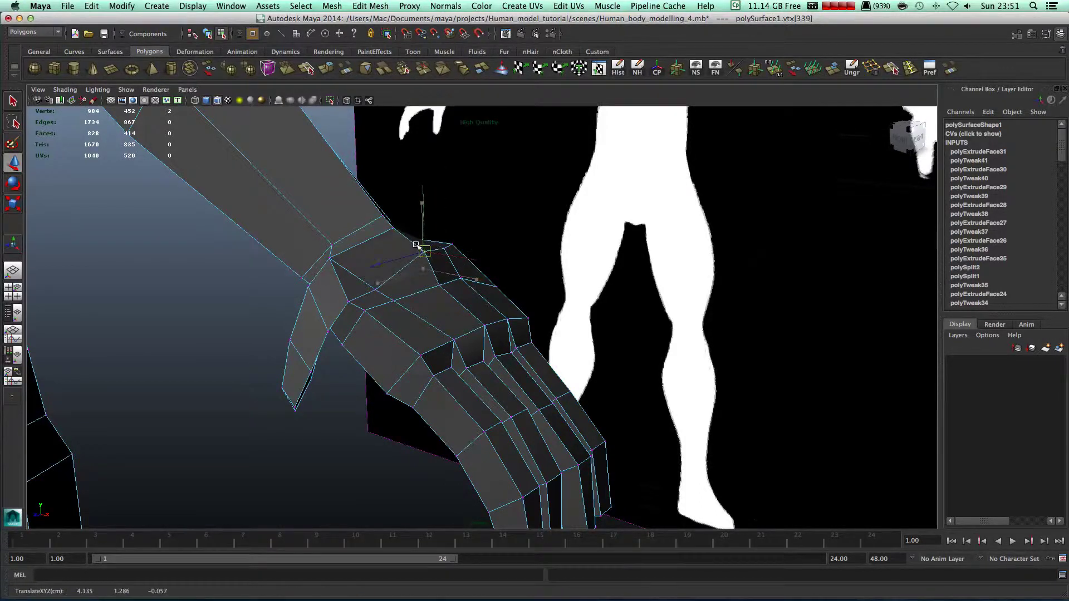
left_click(368, 287)
left_click_drag(373, 284, 367, 255)
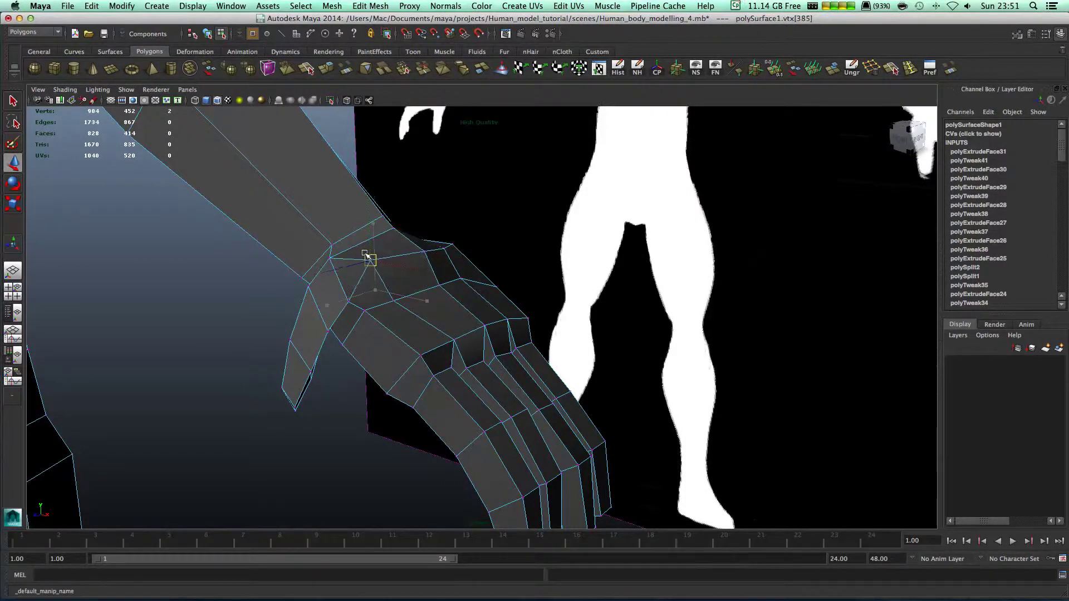
left_click(389, 296)
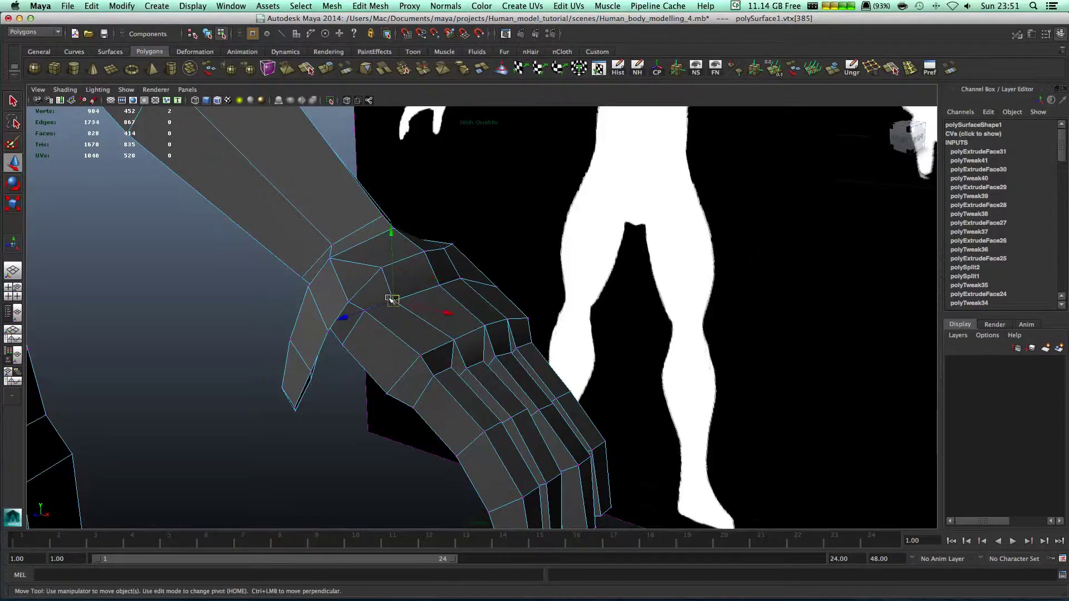
left_click_drag(389, 295, 425, 269)
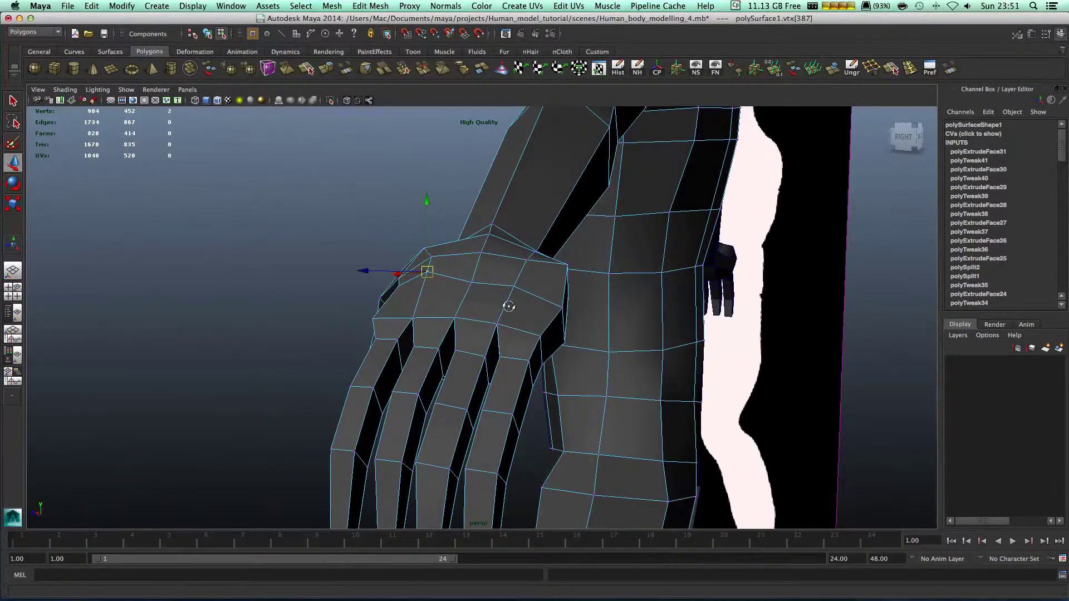
Move the vertices on the little-finger half of the back of the hand to even out the edge rows toward the wrist
left_click_drag(509, 306, 435, 284, "alt")
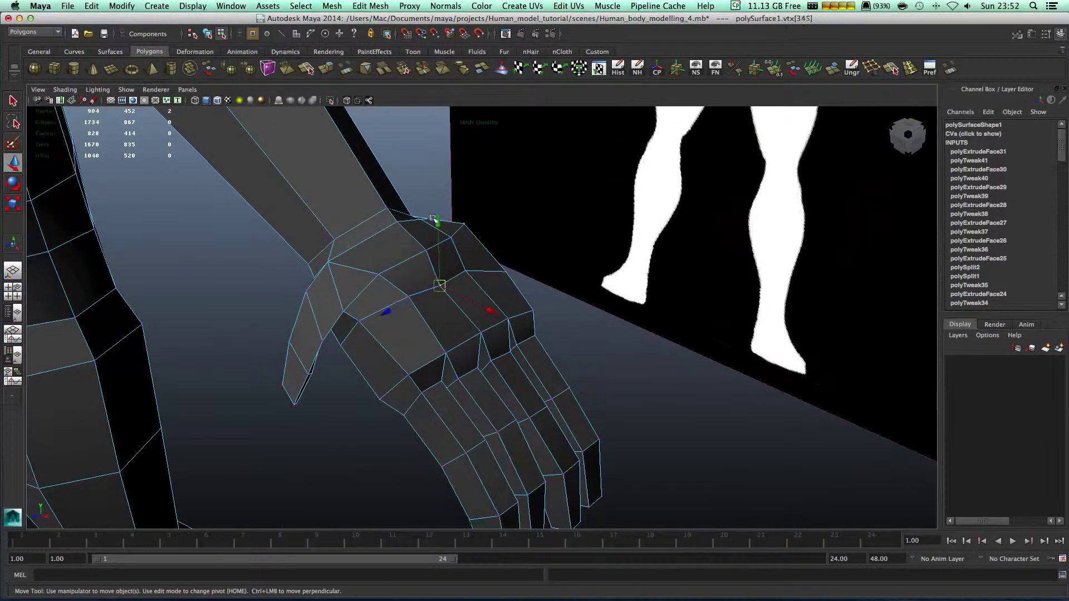
left_click_drag(433, 219, 433, 207)
left_click_drag(438, 273, 444, 278)
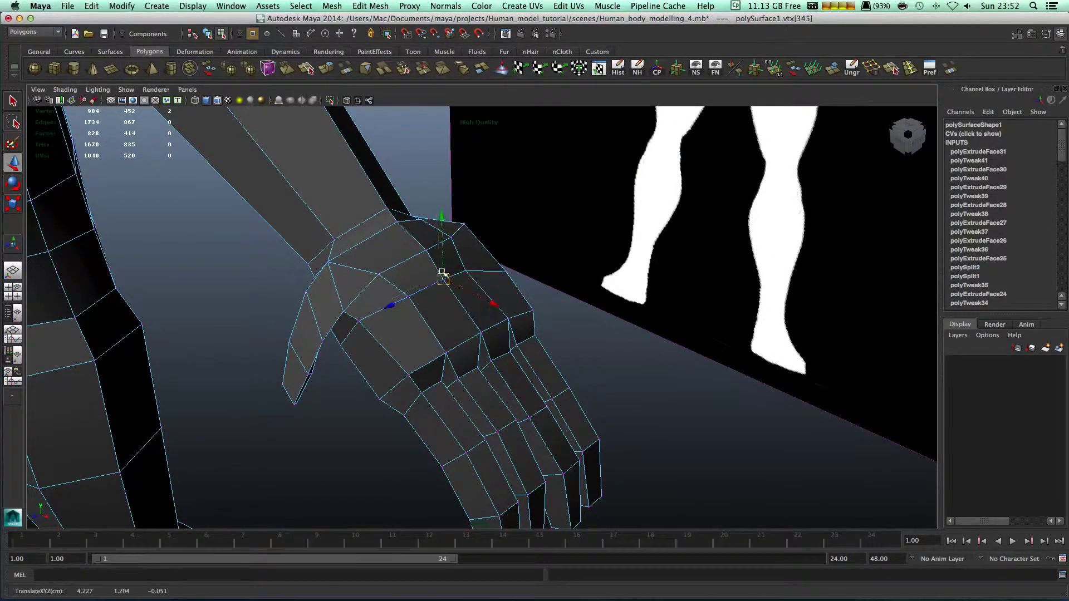
left_click_drag(456, 205, 462, 187)
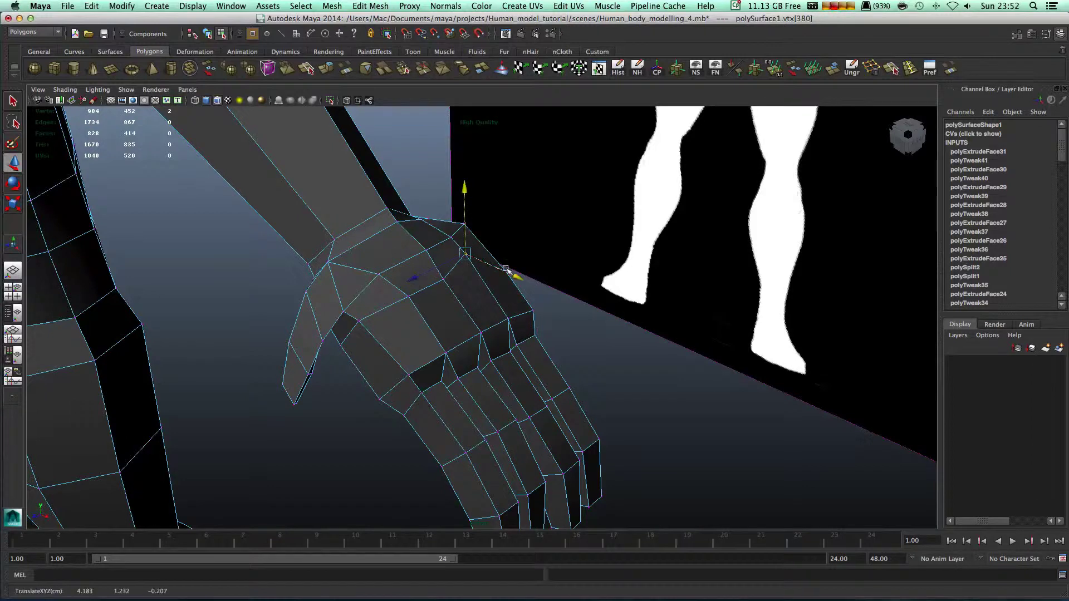
left_click(446, 231)
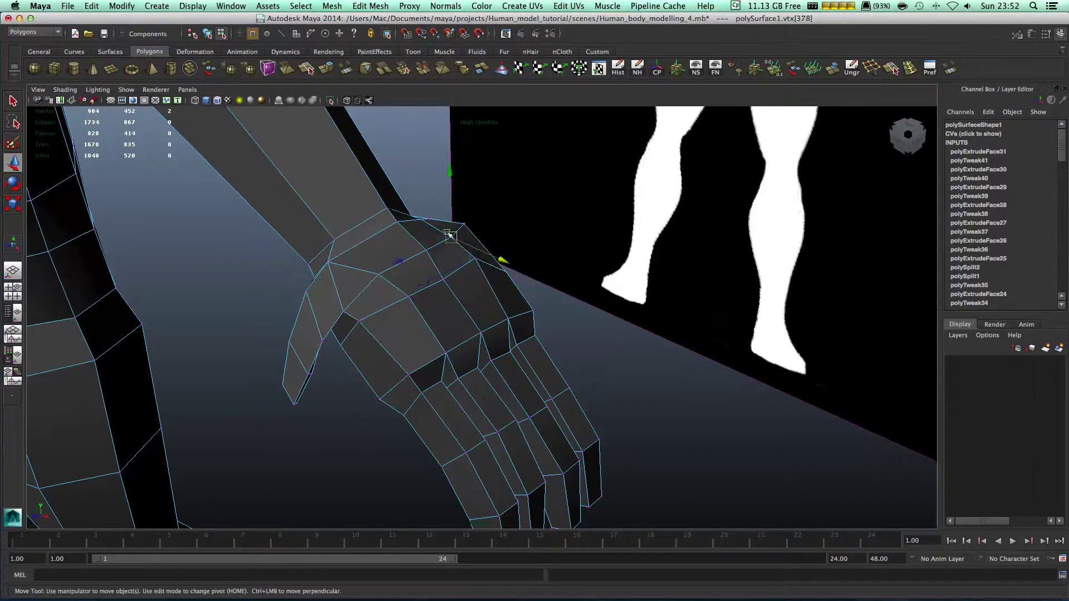
left_click_drag(551, 280, 453, 291, "alt")
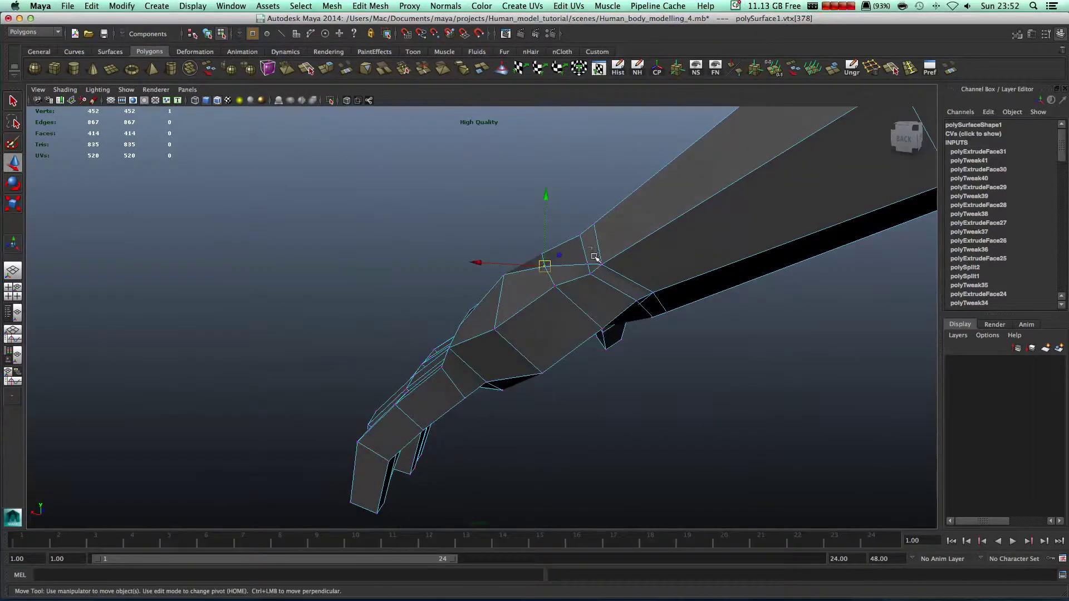
left_click_drag(599, 258, 703, 303)
left_click(590, 273)
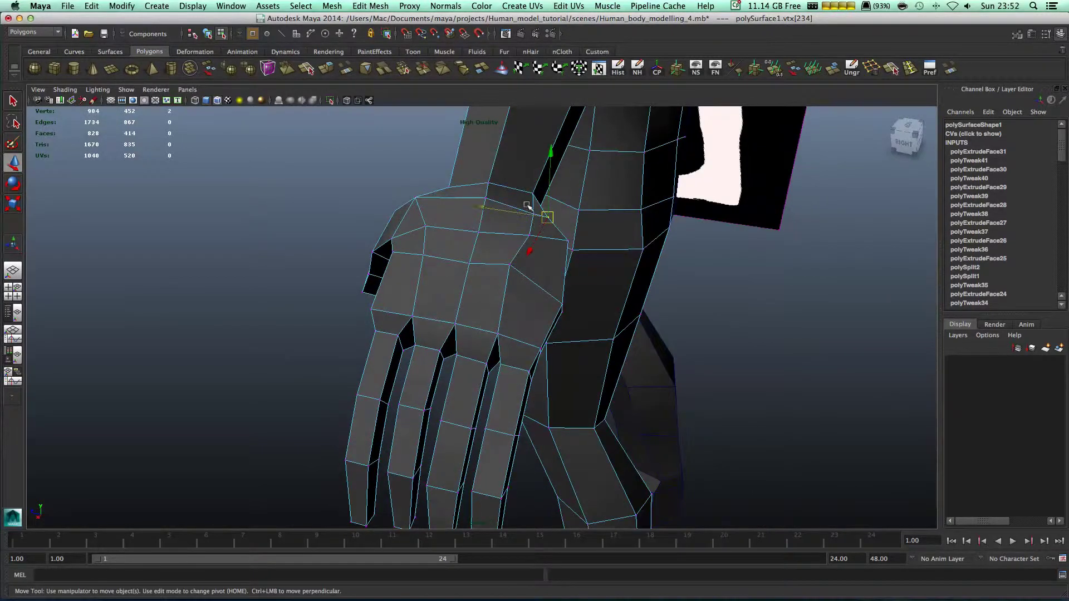
Move the thumb's tip face down in the front view to the end of the thumb in the reference silhouette
left_click_drag(401, 265, 341, 291, "alt")
right_click_drag(313, 292, 302, 282)
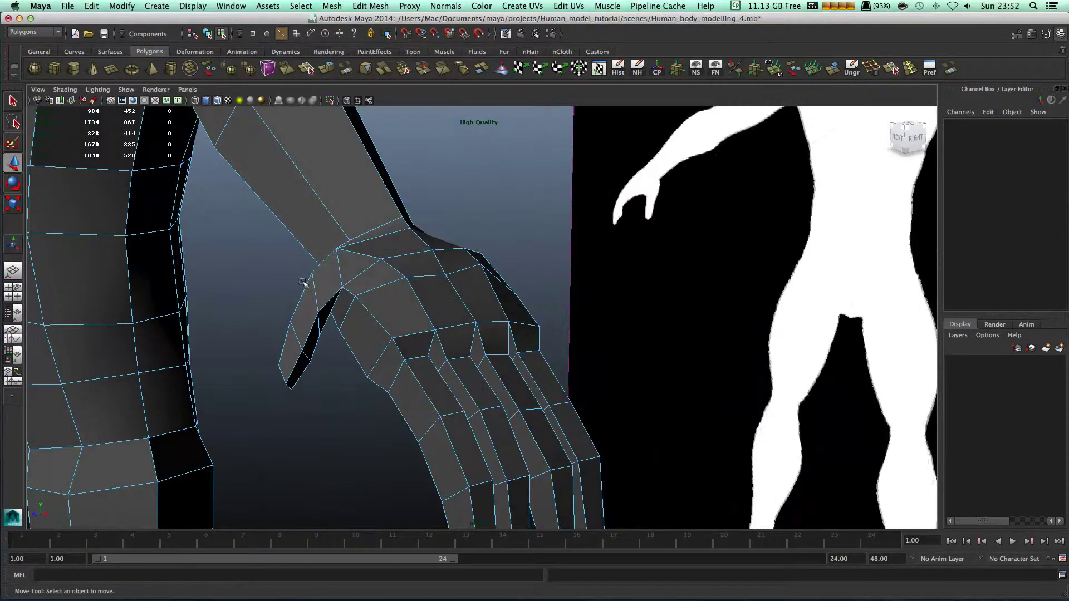
left_click(311, 285)
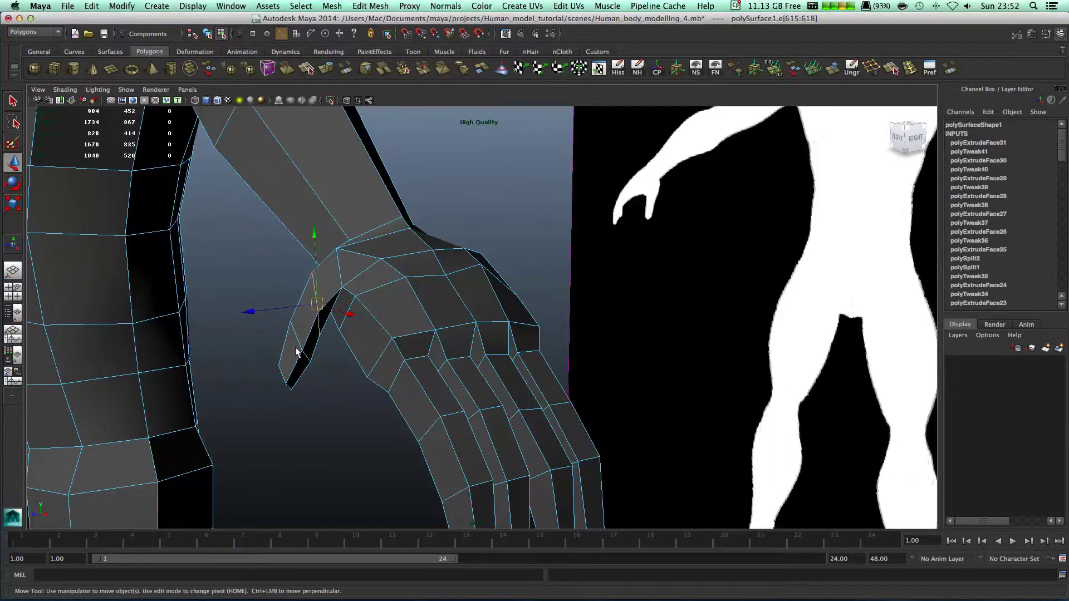
key("space")
scroll(169, 421, "up", 3)
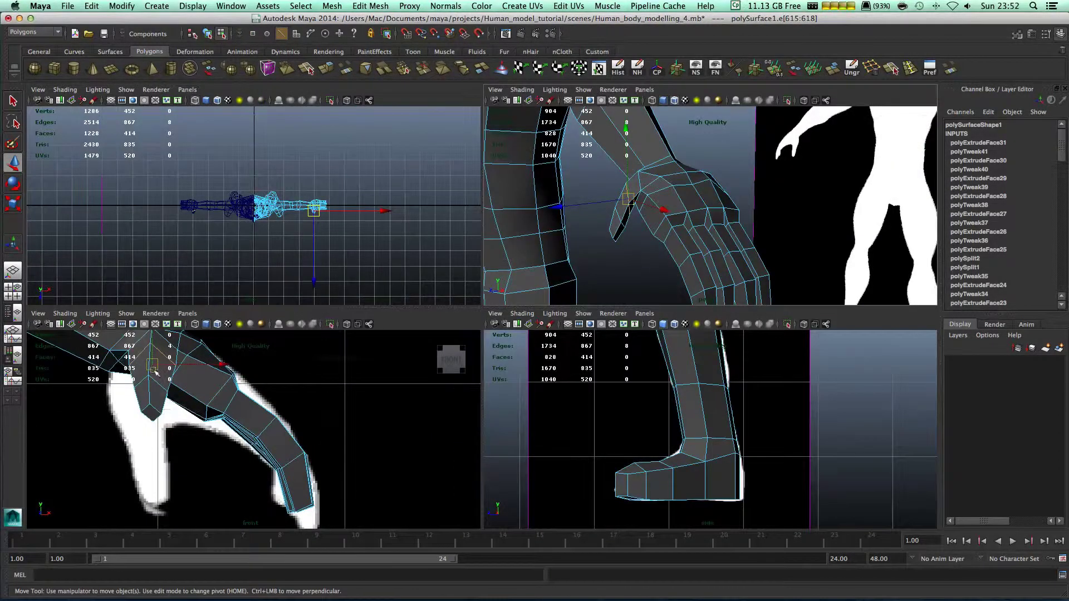
right_click_drag(153, 345, 149, 374)
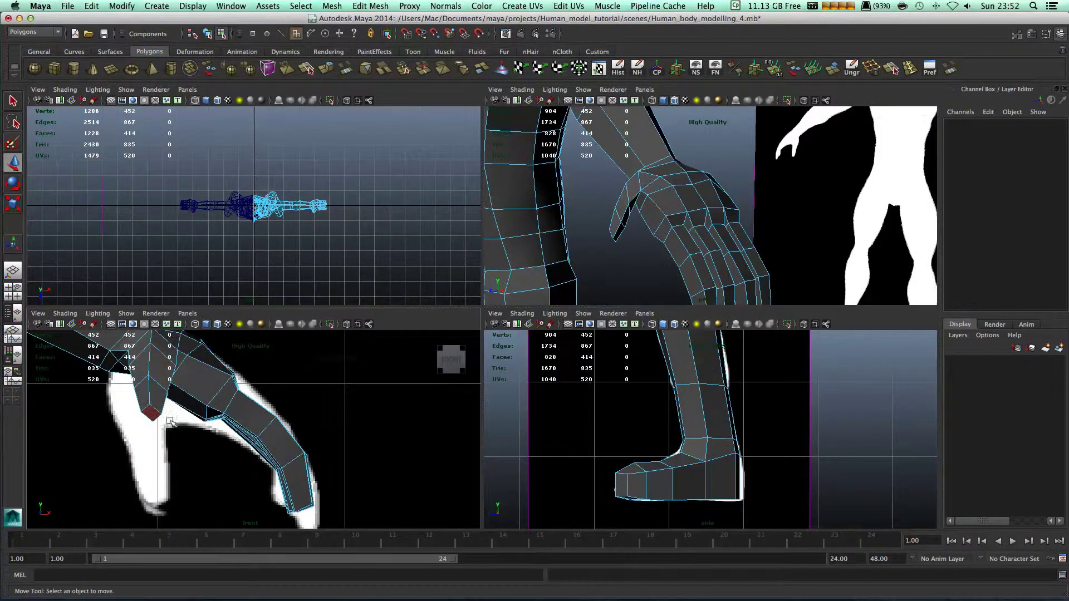
left_click(150, 489)
middle_click_drag(150, 490, 145, 489)
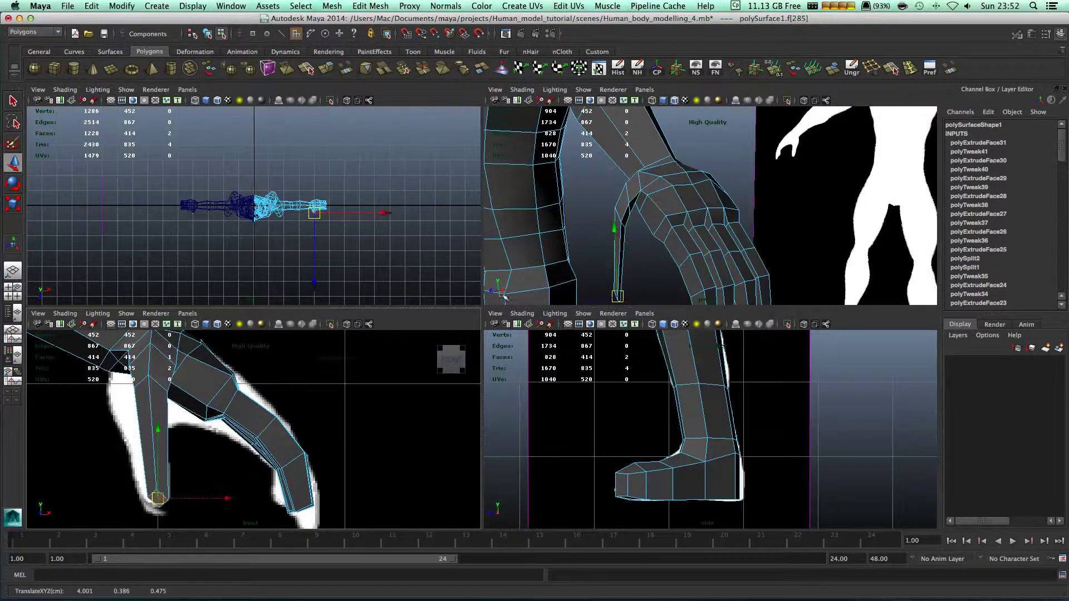
Lower the thumb's outer joint edge loop to about mid-thumb and align it with the silhouette in the front view
right_click_drag(623, 209, 620, 214)
left_click(161, 377)
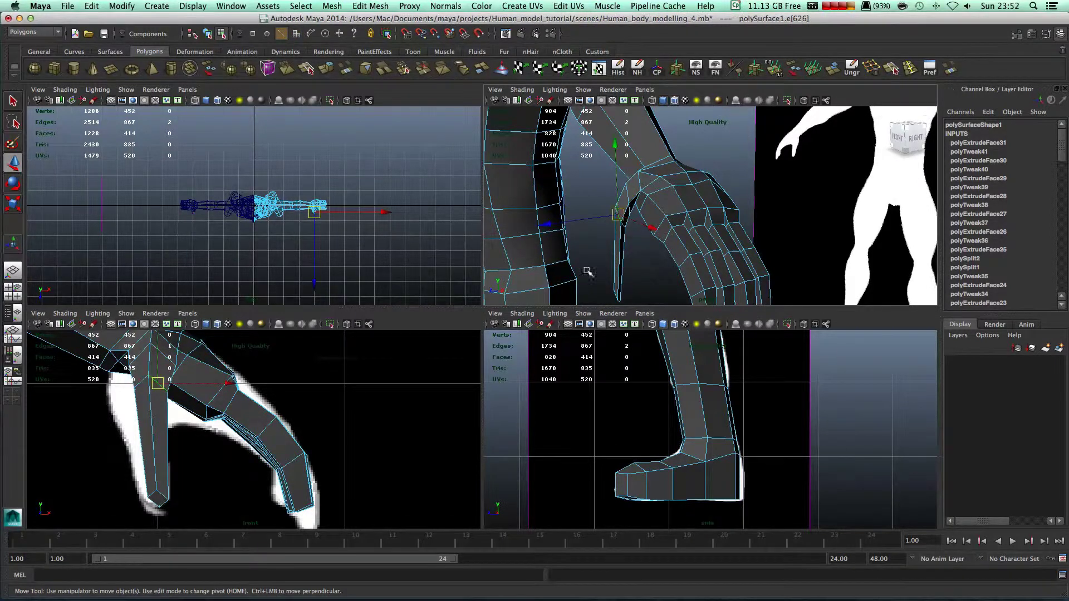
left_click_drag(146, 380, 140, 429)
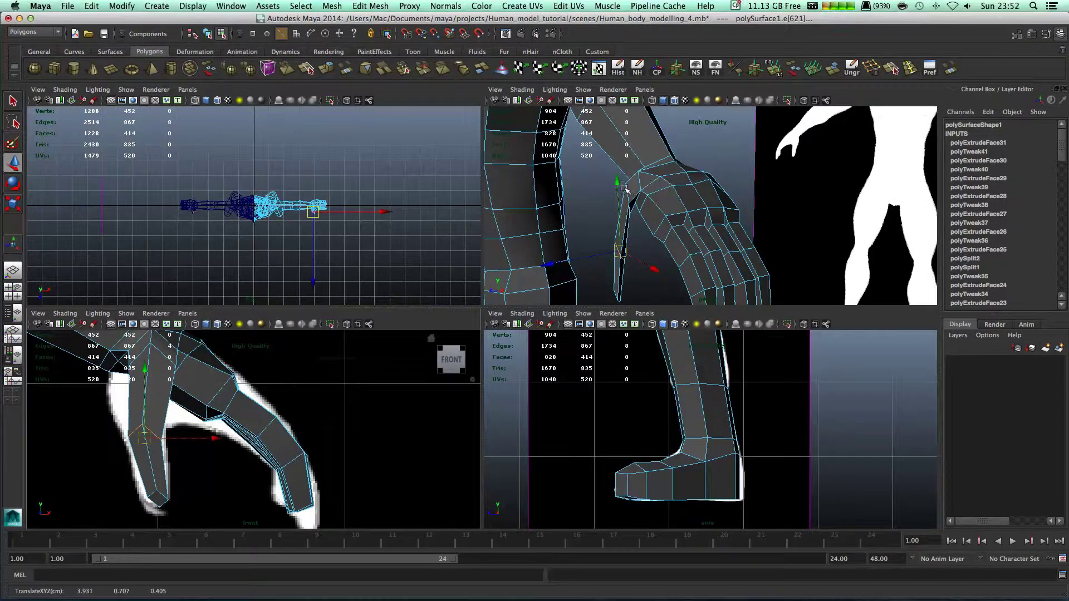
Move the thumb's edge loop nearest the hand down and outward to follow the silhouette in the front view
double_click(620, 187)
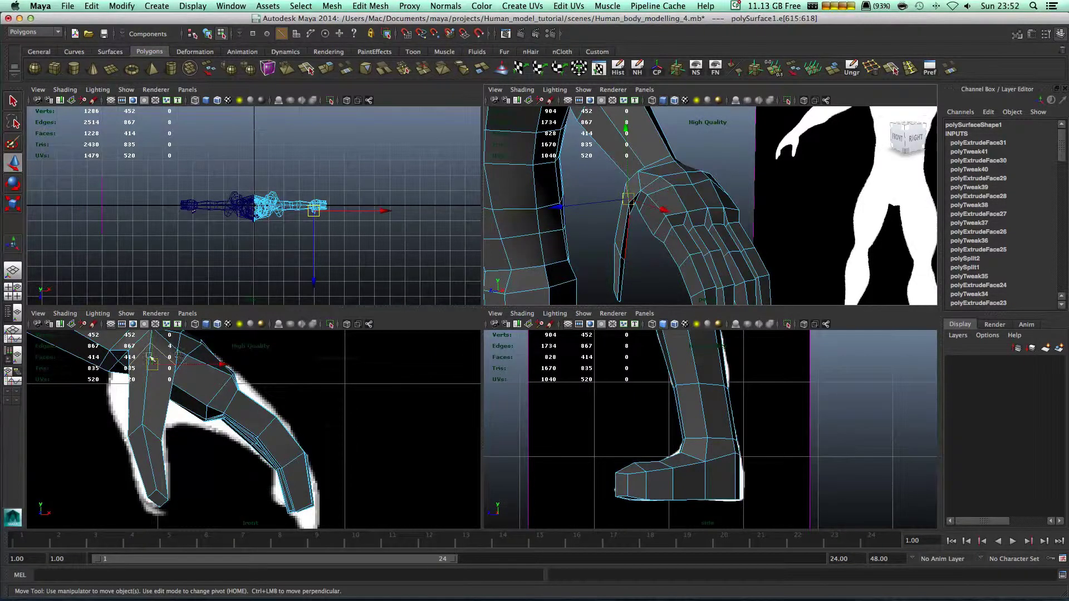
left_click(126, 390)
middle_click_drag(126, 390, 114, 425)
right_click_drag(234, 390, 186, 373, "alt")
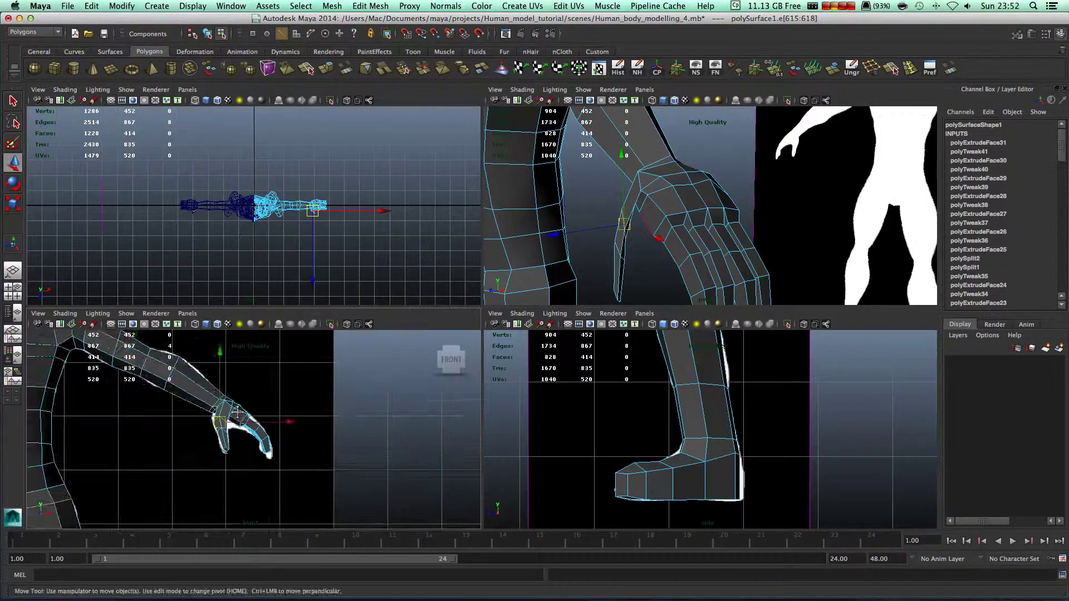
middle_click_drag(186, 373, 262, 414, "alt")
scroll(262, 415, "up", 6)
middle_click_drag(327, 416, 265, 344, "alt")
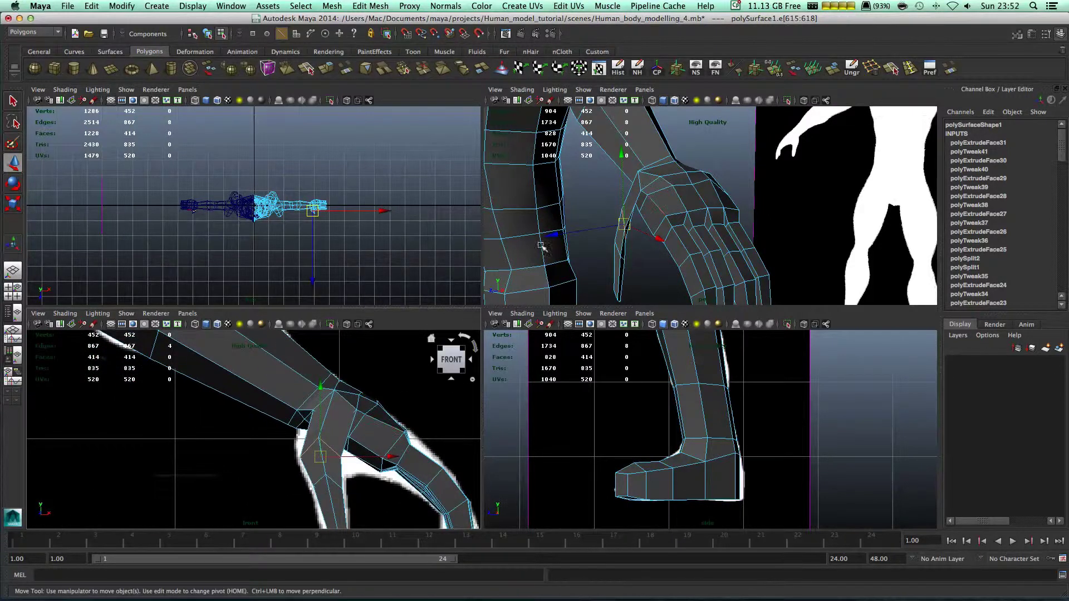
Try to move the edges around the base of the thumb down and inward in the front view
scroll(656, 208, "up", 2)
scroll(595, 195, "up", 2)
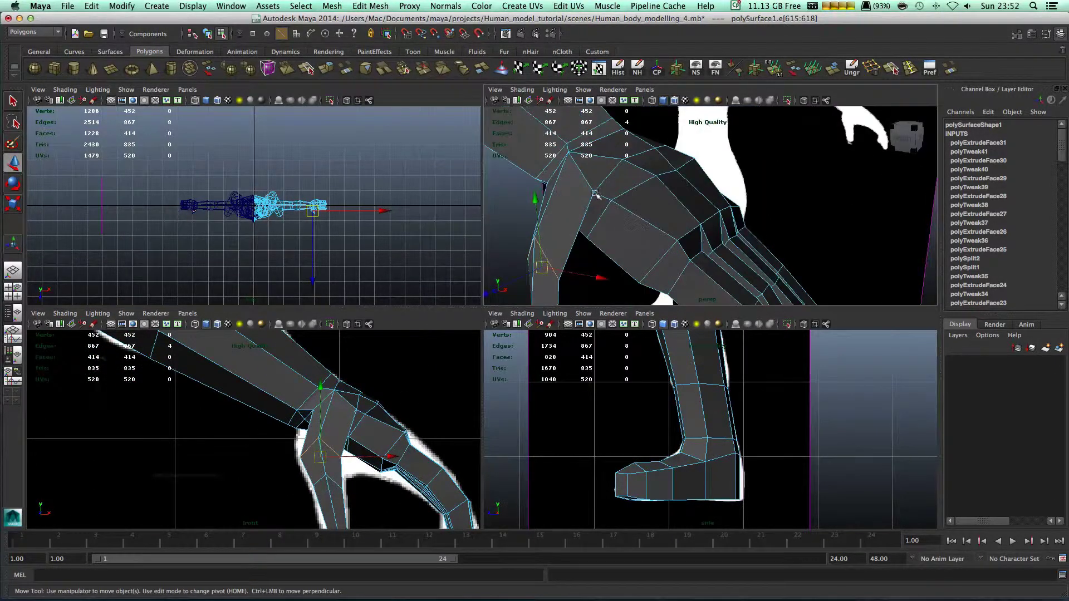
right_click(577, 183)
left_click_drag(572, 201, 596, 207, "alt")
left_click(593, 209, "shift")
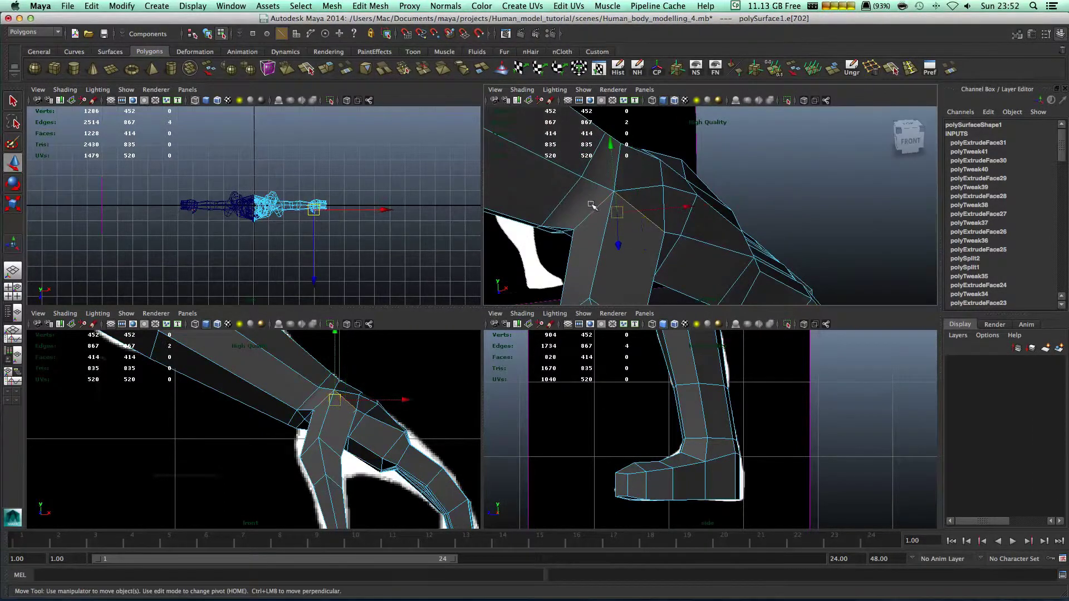
left_click_drag(585, 245, 579, 177, "alt")
scroll(640, 222, "up", 3)
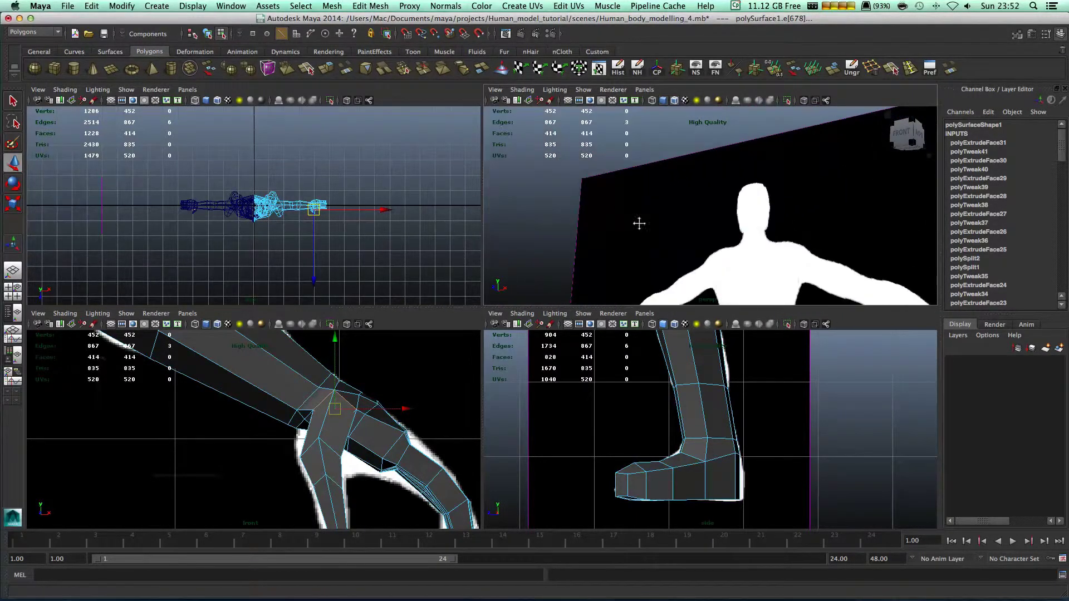
scroll(654, 226, "down", 5)
key("f")
left_click_drag(653, 228, 731, 231, "alt")
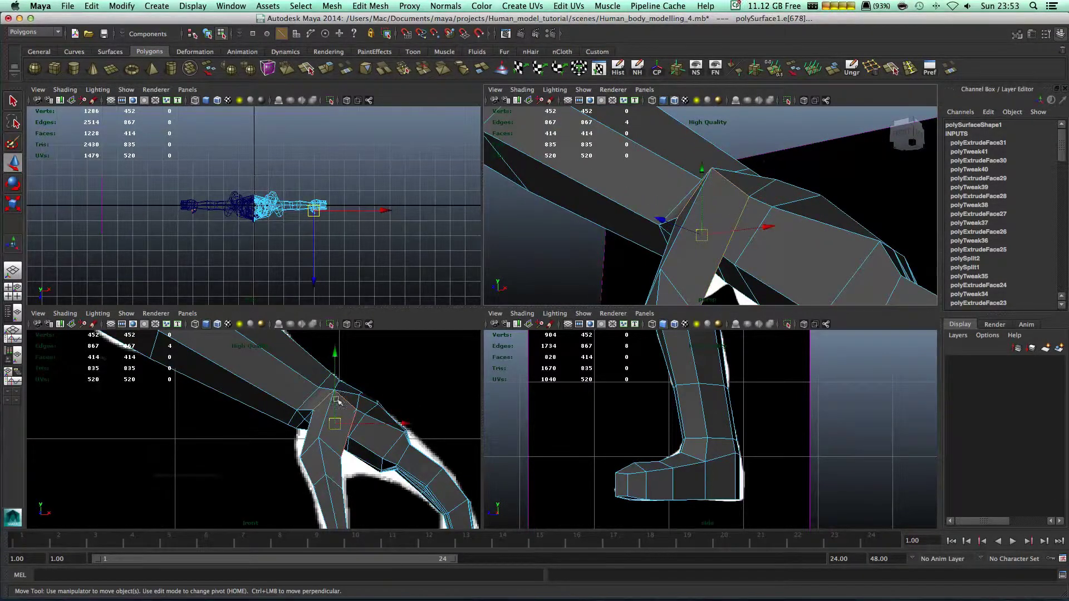
left_click_drag(326, 415, 316, 443)
scroll(680, 239, "down", 5)
left_click(761, 236)
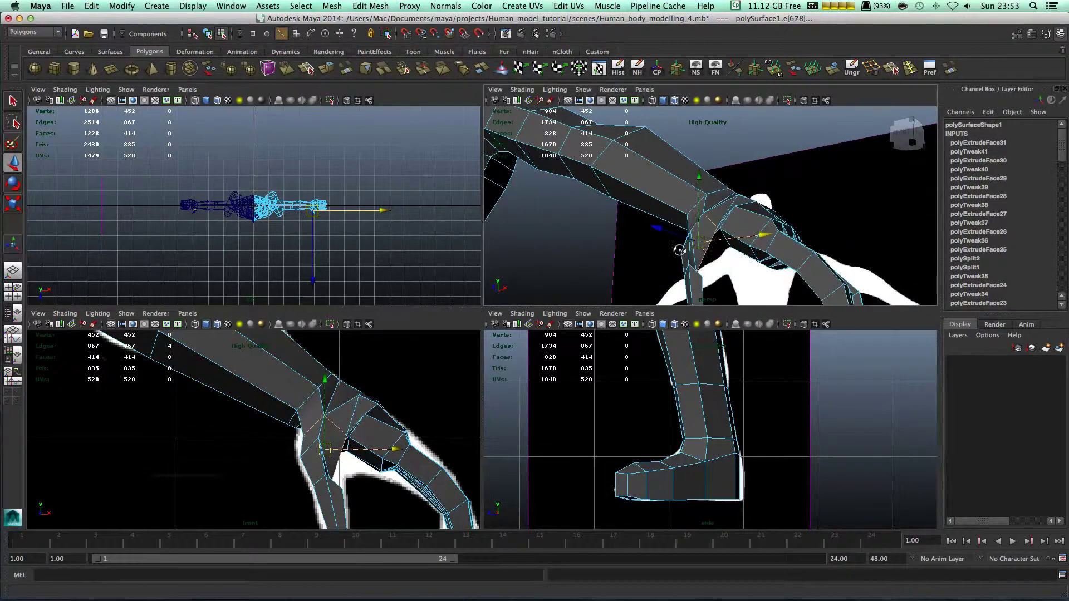
mouse_move(680, 248)
left_mouse_down("alt")
mouse_move(657, 254)
mouse_move(743, 253)
mouse_move(510, 363)
mouse_move(563, 336)
mouse_move(521, 327)
mouse_move(560, 312)
mouse_move(563, 341)
mouse_move(520, 359)
mouse_move(490, 360)
mouse_move(470, 343)
mouse_move(459, 352)
mouse_move(504, 336)
mouse_move(485, 375)
mouse_move(490, 356)
left_mouse_up("alt")
key("space")
key("space")
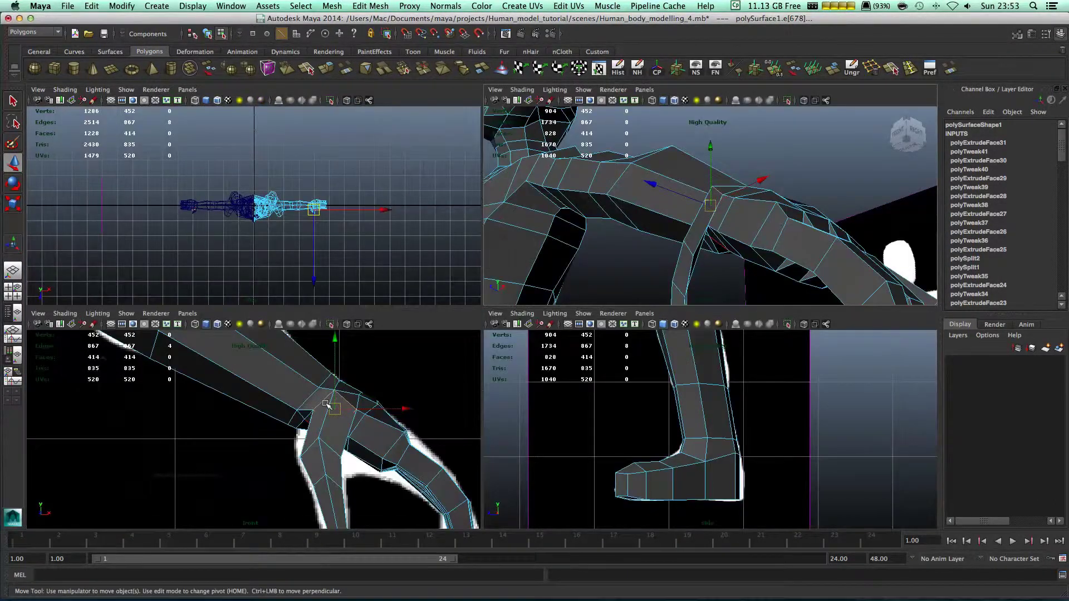
Move the edge loop around the base of the thumb down toward the silhouette in the front view
left_click_drag(339, 412, 313, 439)
left_click_drag(693, 265, 716, 258, "alt")
key("space")
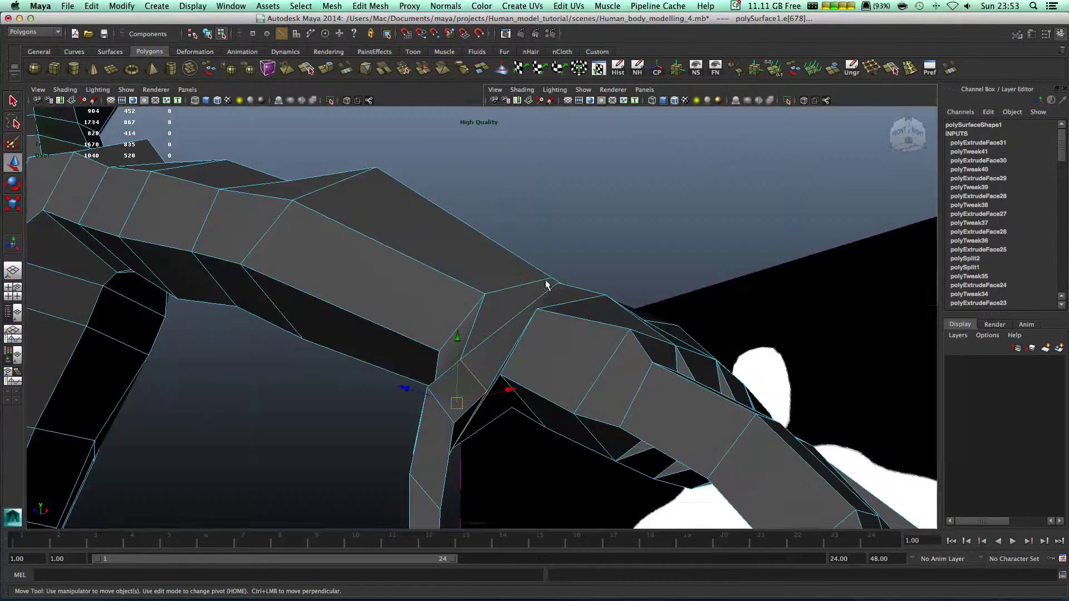
Reposition the vertices between the thumb base and the back of the hand to smooth the transition to the wrist
scroll(520, 312, "down", 6)
scroll(516, 311, "down", 2)
left_click_drag(434, 329, 357, 348, "alt")
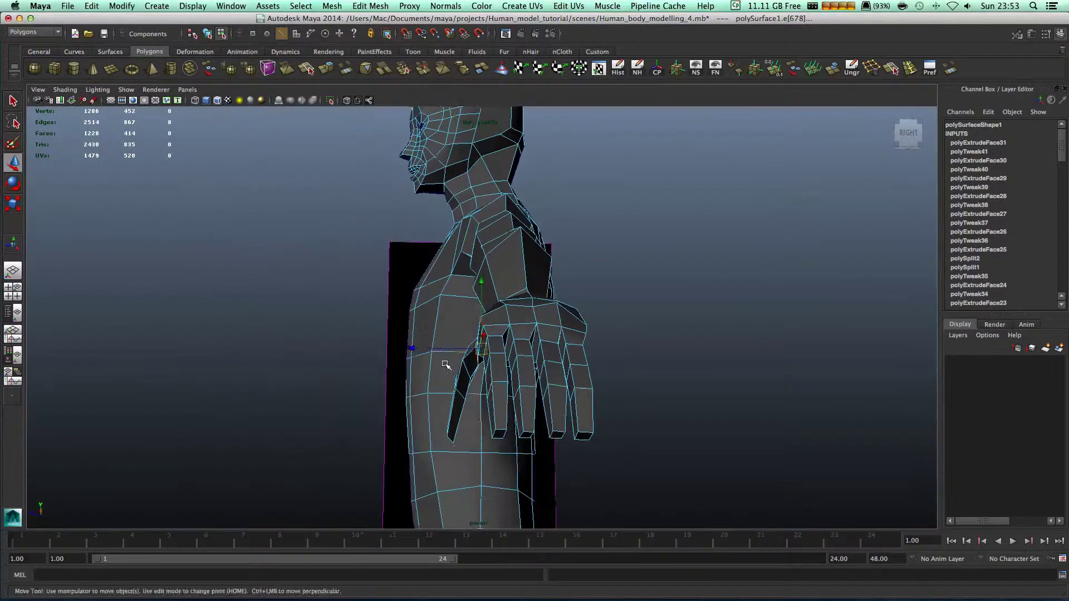
scroll(446, 362, "up", 5)
middle_click_drag(451, 403, 510, 302, "alt")
left_click_drag(510, 302, 561, 329, "alt")
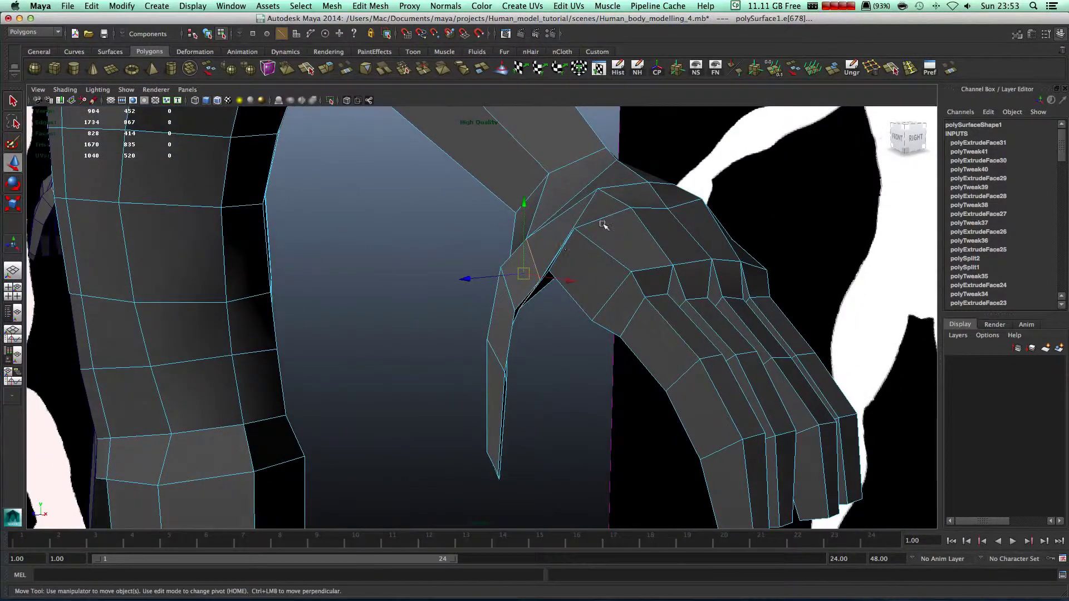
right_click_drag(609, 231, 568, 220)
left_click_drag(602, 245, 608, 245, "alt")
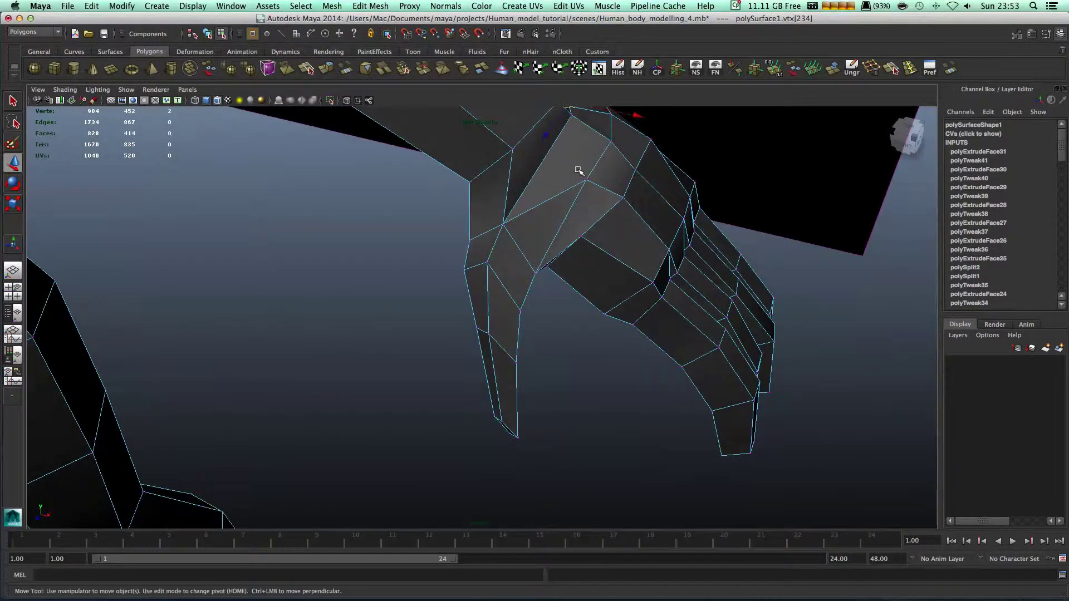
middle_click_drag(567, 168, 537, 191)
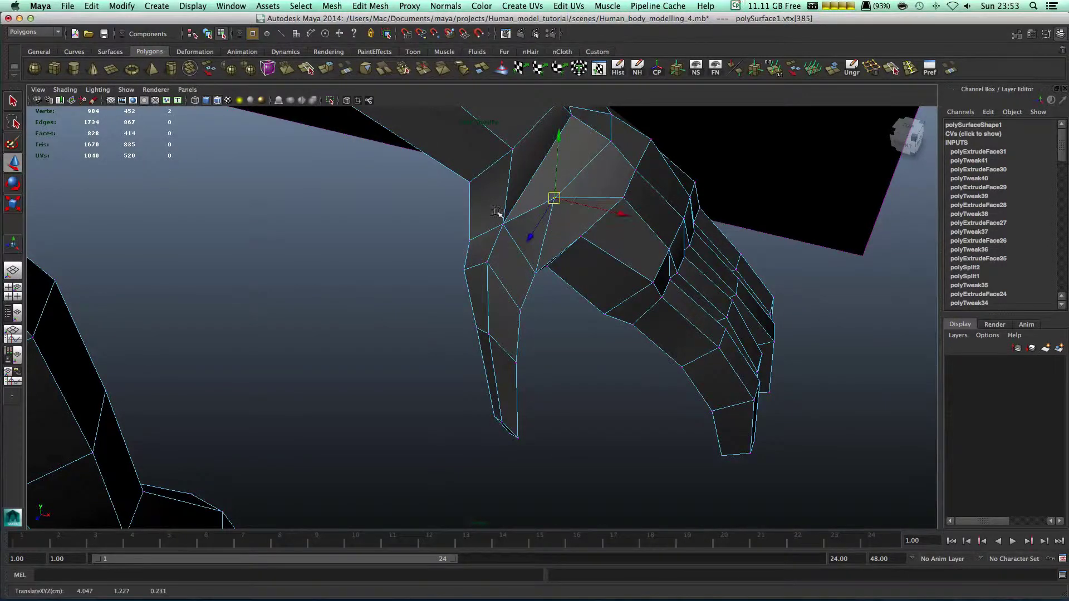
left_click(500, 222)
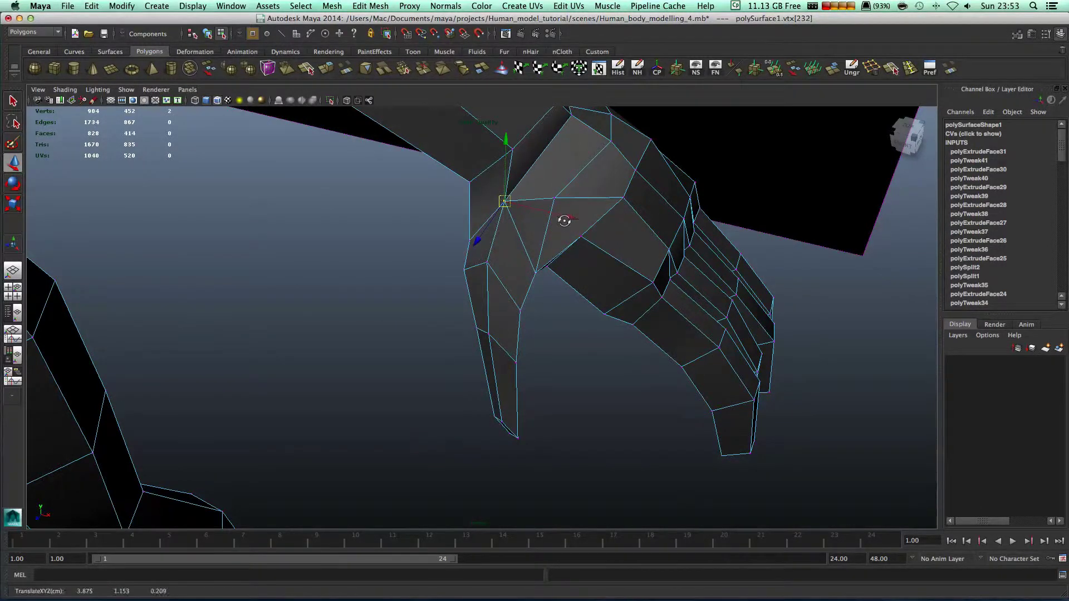
mouse_move(566, 219)
left_mouse_down("alt")
mouse_move(520, 201)
mouse_move(570, 231)
left_mouse_up("alt")
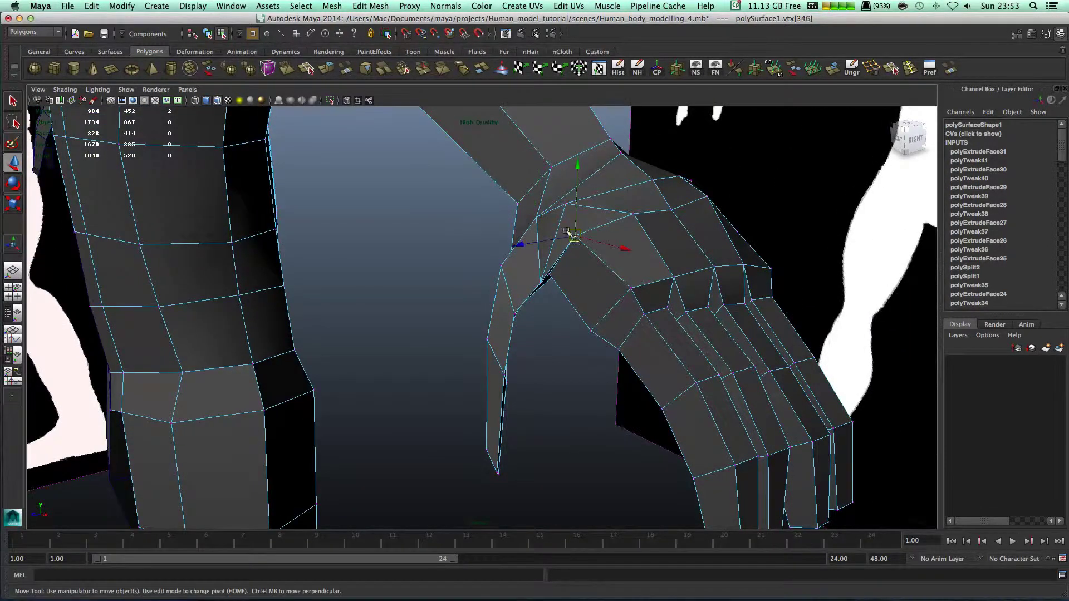
Move the vertices between the thumb and the index finger to shape the web at the thumb's base
middle_click_drag(567, 230, 573, 283)
left_click(544, 271)
mouse_move(574, 286)
left_mouse_down("alt")
mouse_move(554, 239)
mouse_move(531, 276)
mouse_move(575, 298)
left_mouse_up("alt")
left_click(532, 283)
middle_click_drag(531, 260, 531, 262)
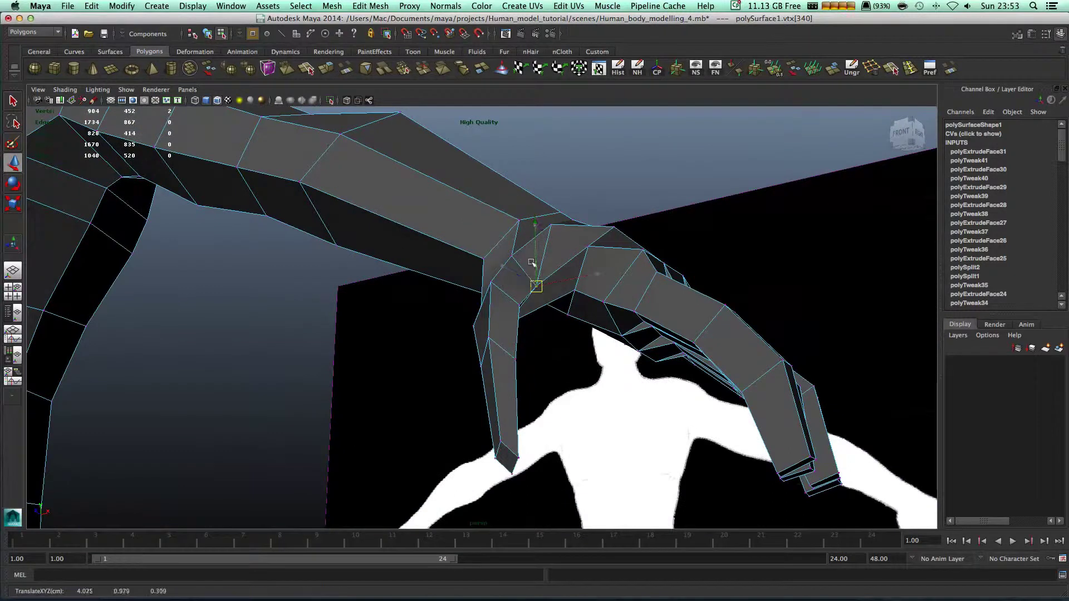
Reposition the vertices where the thumb base meets the wrist and the back of the hand
left_click_drag(535, 243, 530, 181, "alt")
middle_click_drag(530, 182, 526, 171)
left_click_drag(517, 269, 507, 203, "alt")
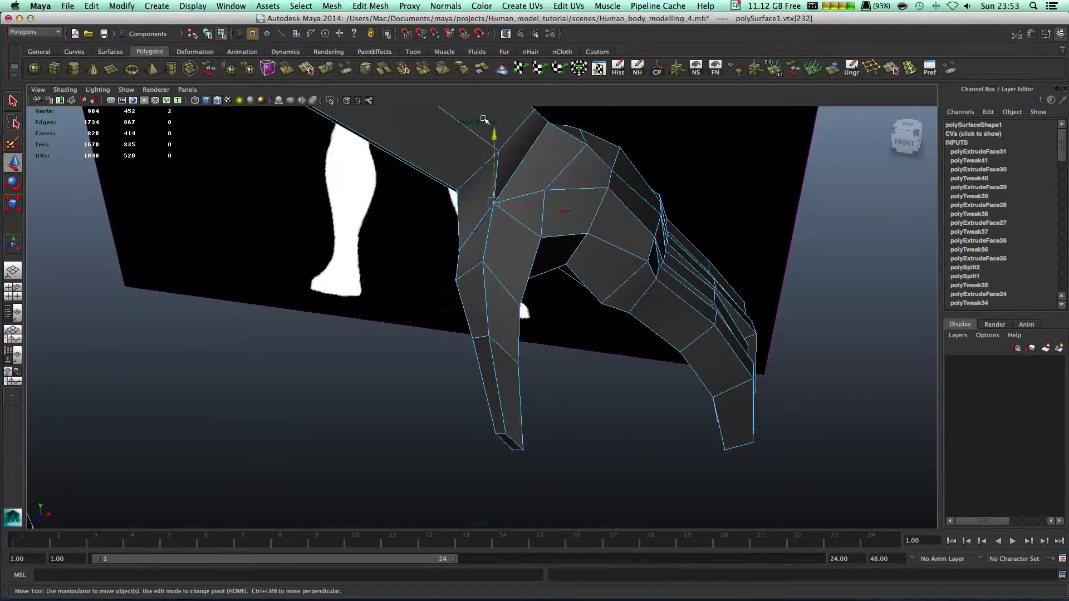
middle_click_drag(483, 119, 492, 87)
left_click_drag(565, 174, 488, 164, "alt")
Move the vertices along the outer edge of the thumb base inward, just below the wrist
left_click_drag(448, 253, 577, 207, "alt")
left_click_drag(418, 251, 384, 277, "alt")
left_click(392, 275)
left_click_drag(393, 267, 422, 301)
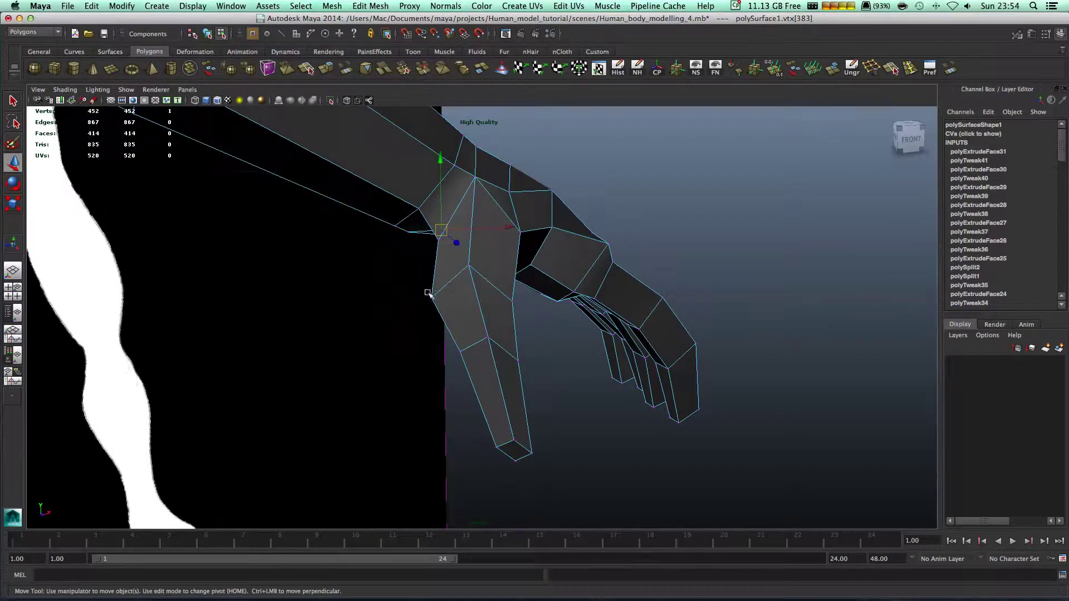
left_click(429, 285)
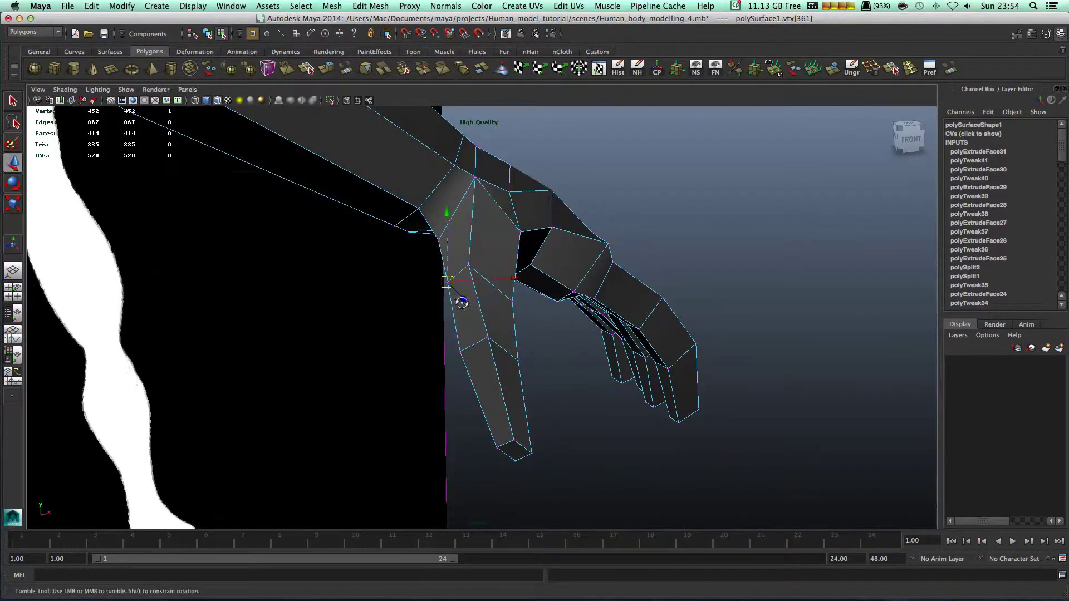
left_click_drag(462, 303, 495, 258, "alt")
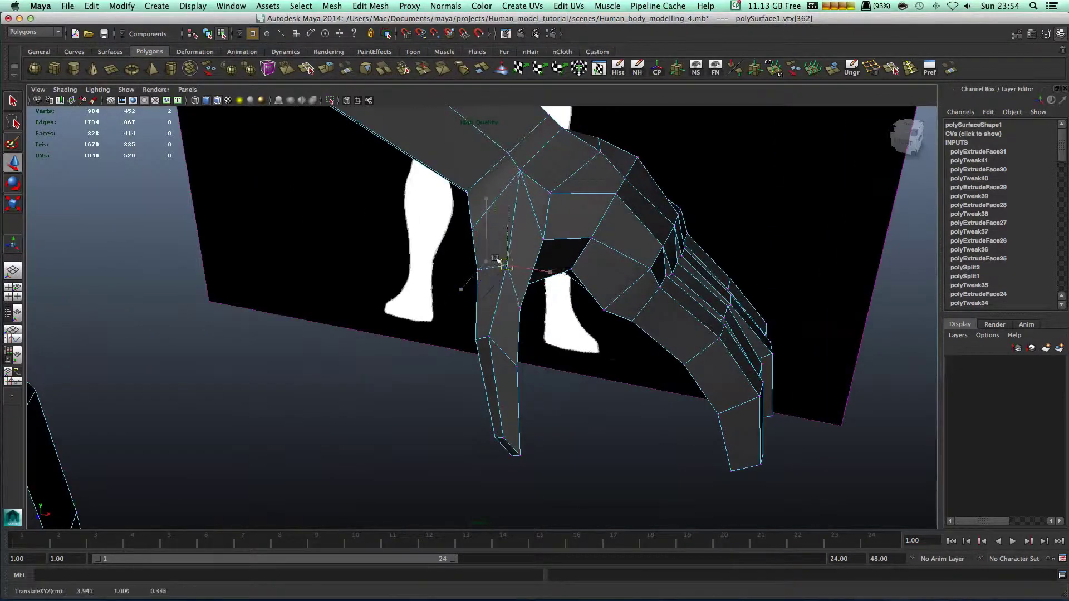
Adjust the vertices around the thumb's middle joint and the web beside the index finger
left_click(489, 337)
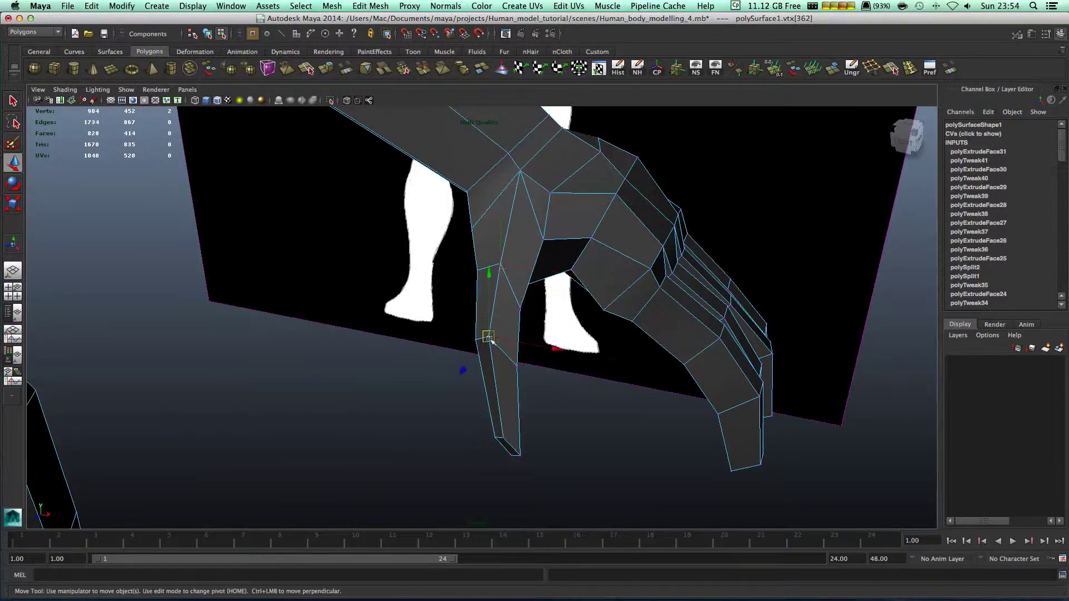
middle_click_drag(483, 331, 489, 328)
left_click_drag(582, 330, 543, 248, "alt")
left_click_drag(557, 292, 590, 278, "alt")
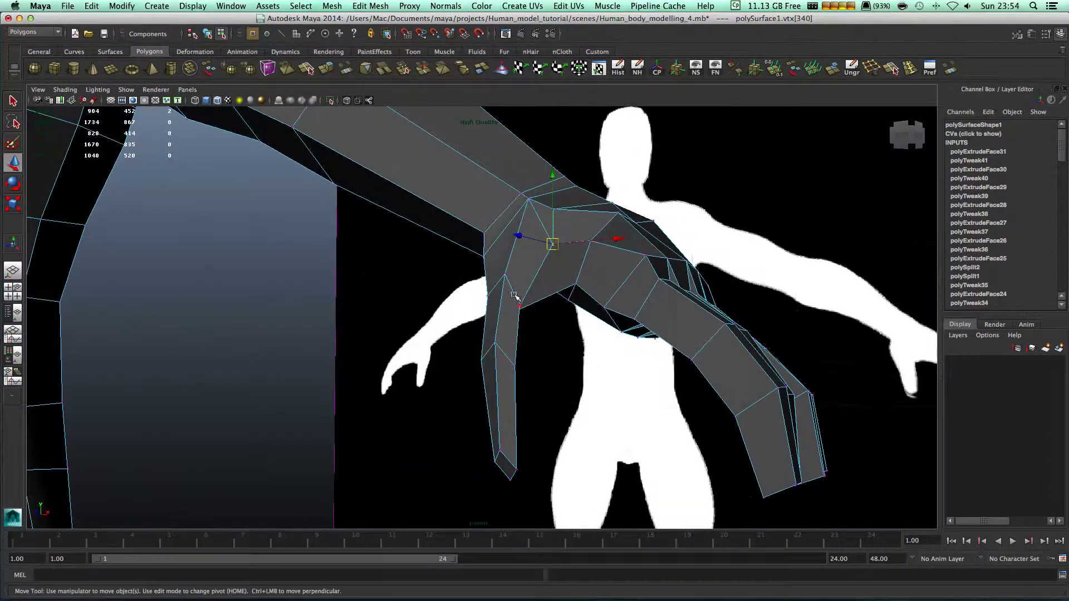
left_click_drag(515, 288, 490, 311, "alt")
left_click_drag(565, 225, 585, 179, "alt")
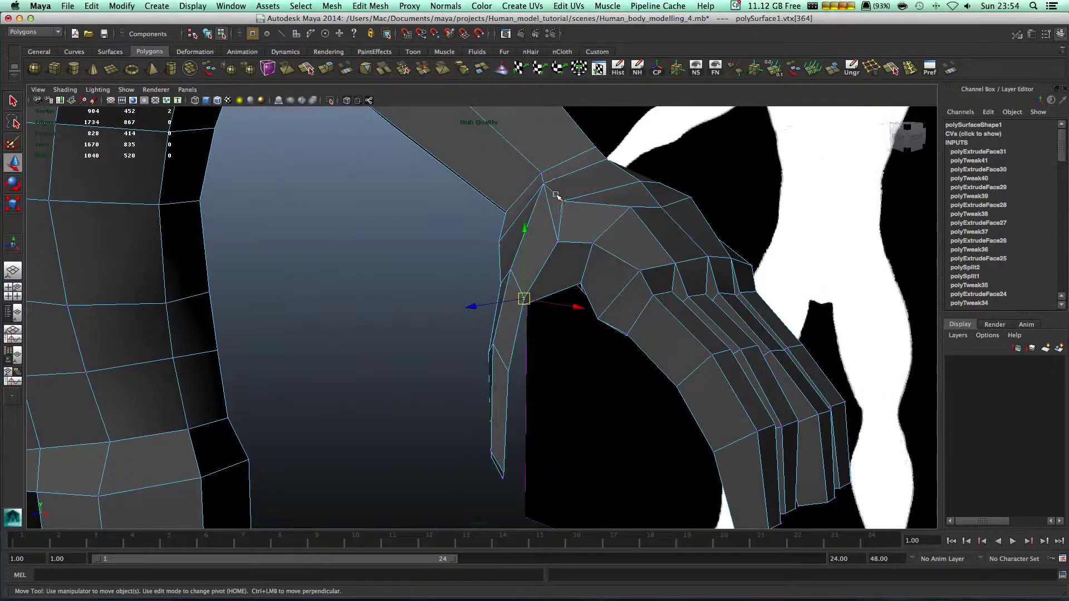
Delete the edge running across the back of the hand beside the thumb base
left_click(575, 203)
mouse_move(564, 222)
left_mouse_down("alt")
mouse_move(540, 269)
mouse_move(553, 238)
mouse_move(496, 262)
mouse_move(532, 246)
mouse_move(571, 255)
mouse_move(478, 256)
mouse_move(485, 265)
mouse_move(572, 230)
left_mouse_up("alt")
right_click_drag(576, 234, 577, 210)
left_click(571, 224)
key("Delete")
left_click(743, 144)
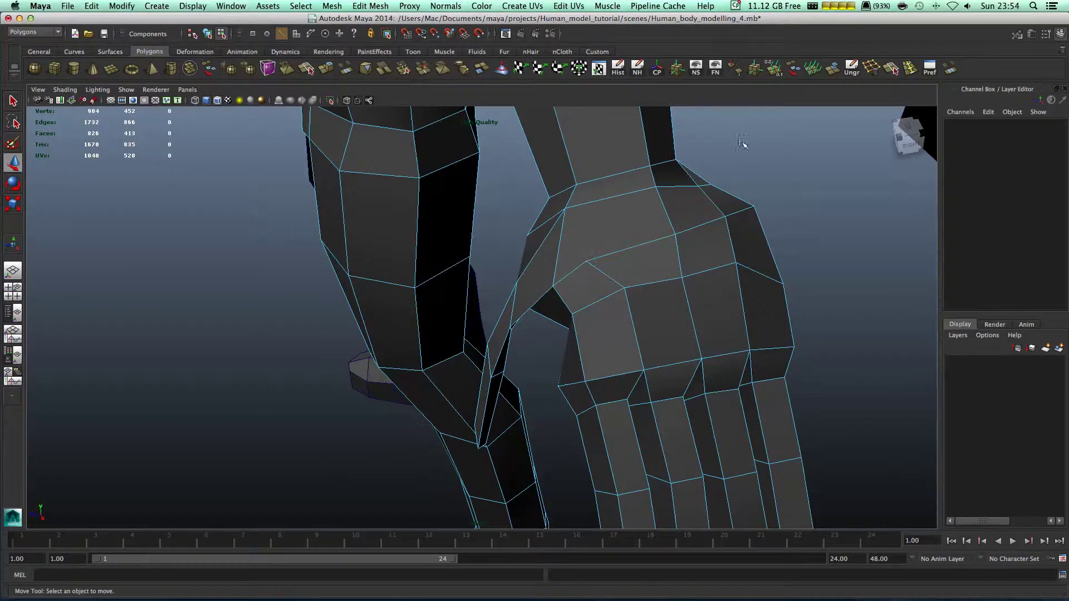
Cut a new edge path from the thumb-side vertex on the back of the hand to the wrist corner with the Interactive Split Tool
left_click_drag(666, 224, 620, 227, "alt")
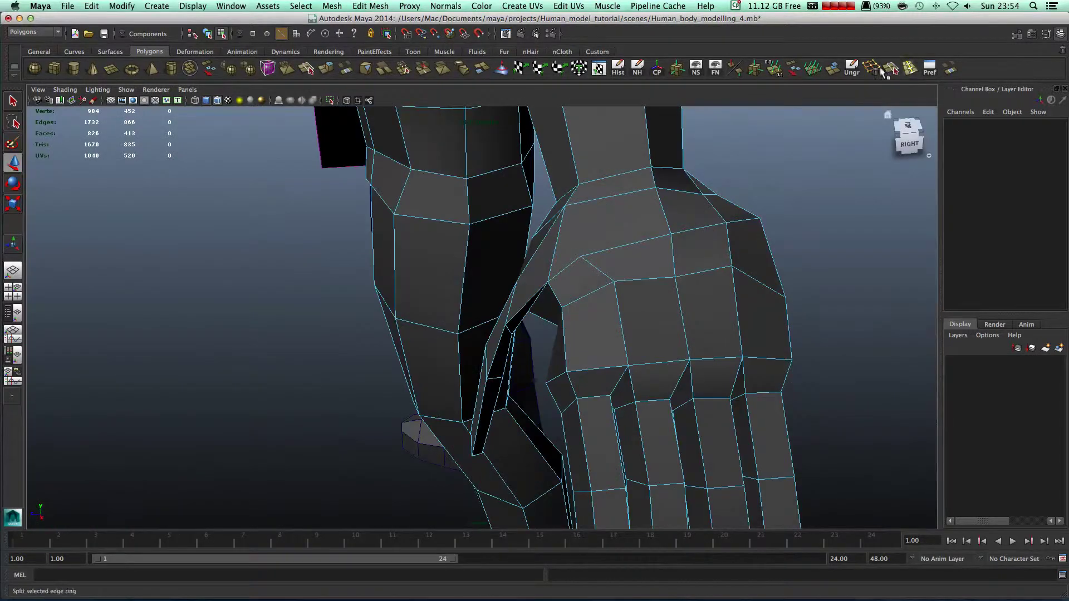
left_click(379, 8)
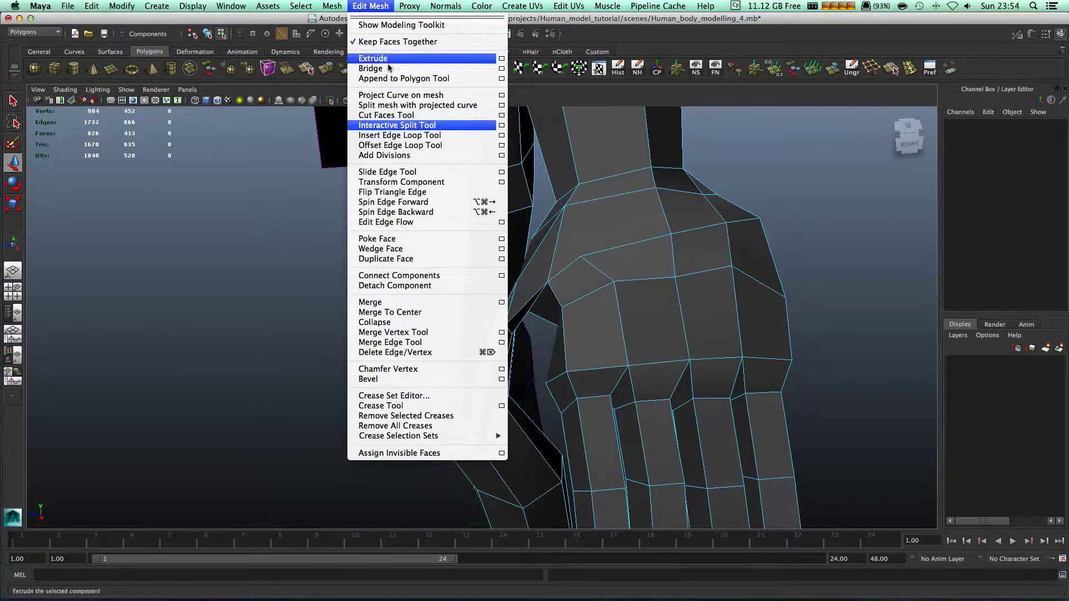
left_click(392, 126)
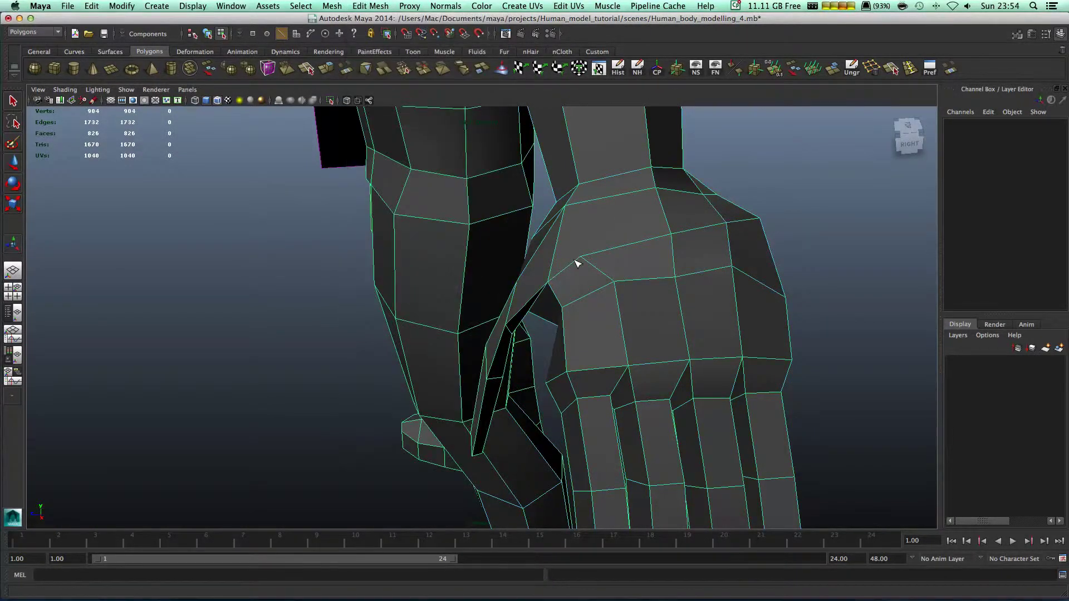
left_click(581, 257)
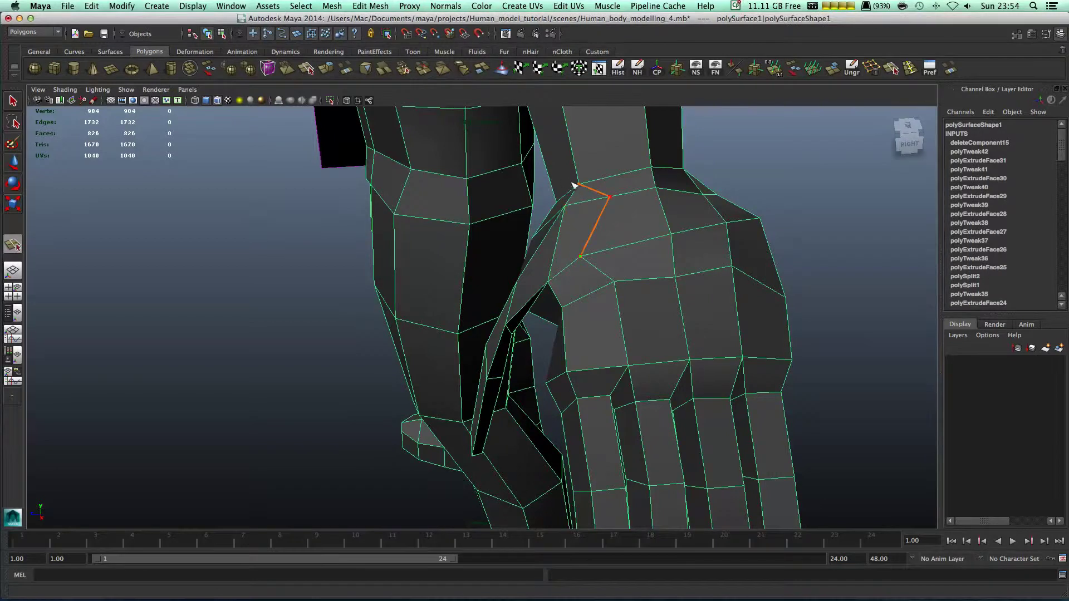
key("w")
Move the vertex at the start of the new cut further in over the back of the hand
right_click_drag(613, 247, 570, 248)
left_click(579, 255)
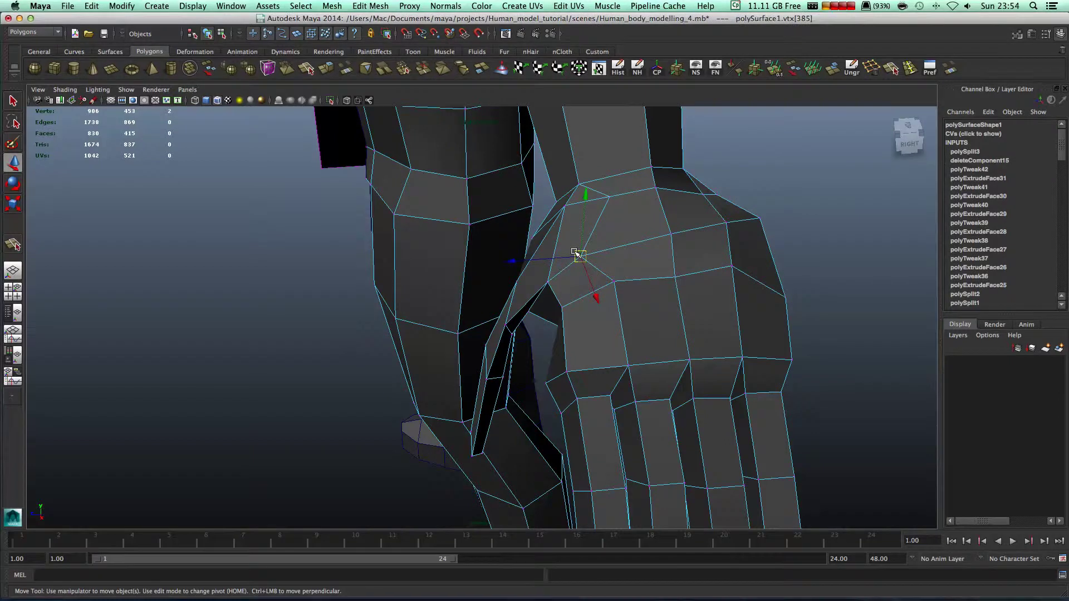
left_click_drag(580, 252, 610, 244)
Reposition the vertices on the palm side of the thumb base to smooth its transition into the palm
left_click_drag(549, 271, 485, 220, "alt")
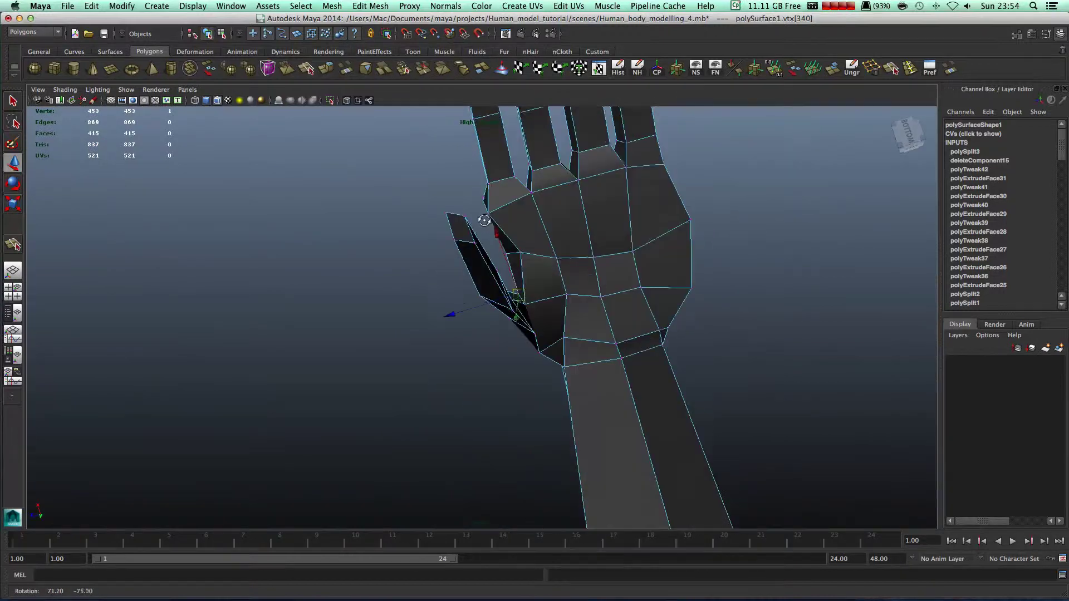
left_click_drag(506, 294, 509, 293, "alt")
right_click_drag(508, 294, 630, 266, "alt")
left_click_drag(630, 265, 452, 323, "alt")
left_click(456, 324)
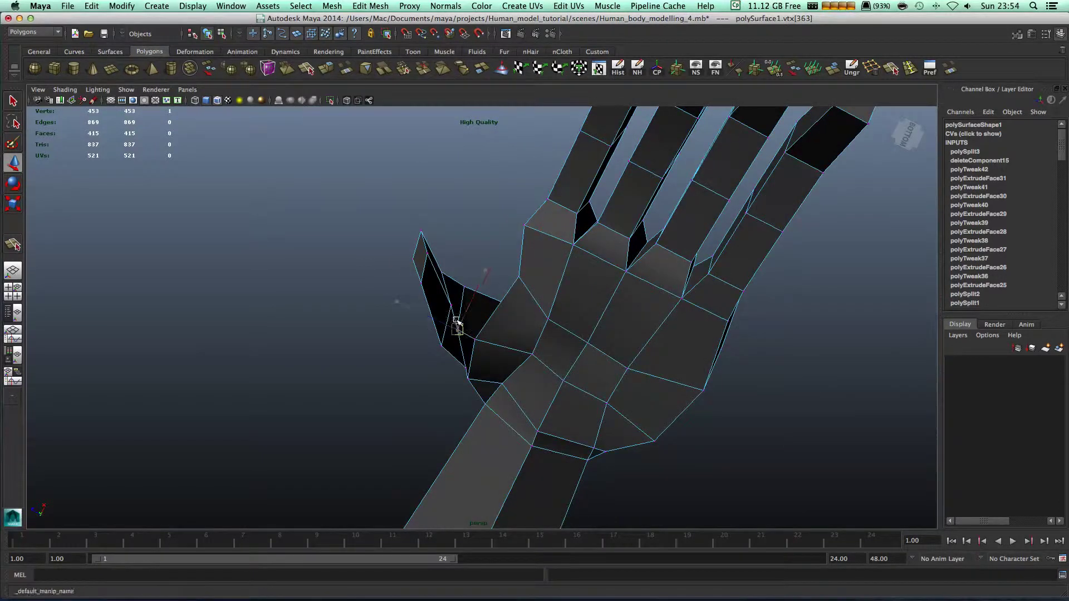
left_click(470, 334)
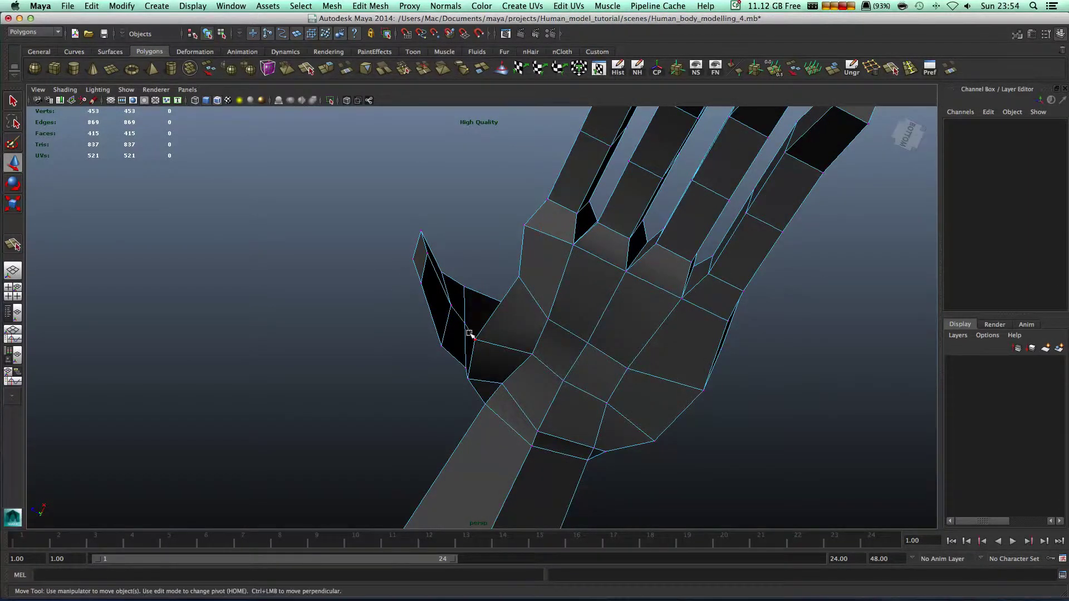
left_click(487, 332)
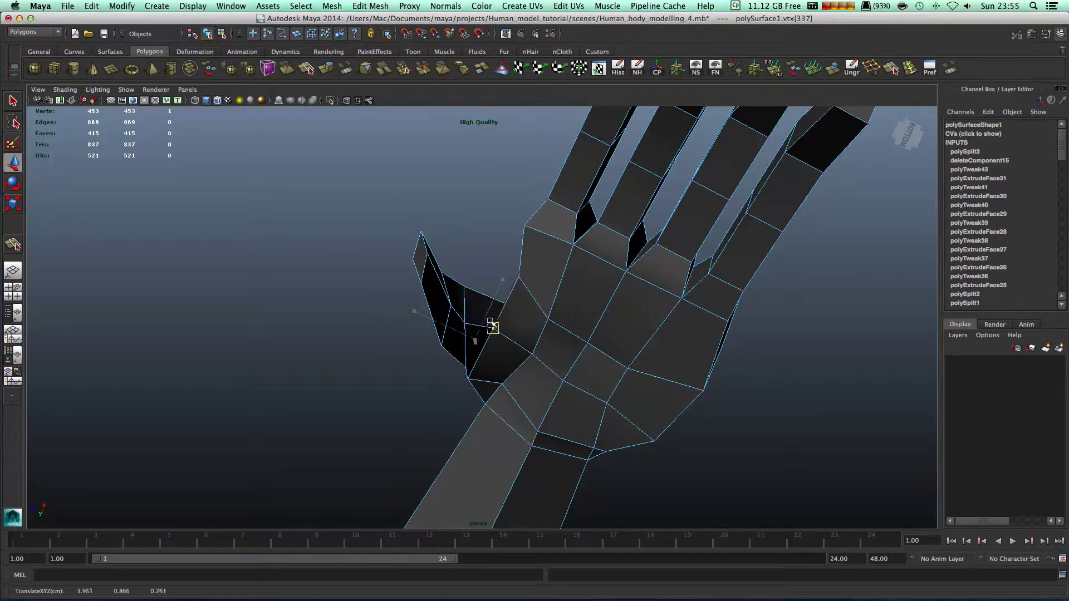
Move the vertices along the thumb's outer side outward to round its contour
left_click_drag(494, 340, 435, 368, "alt")
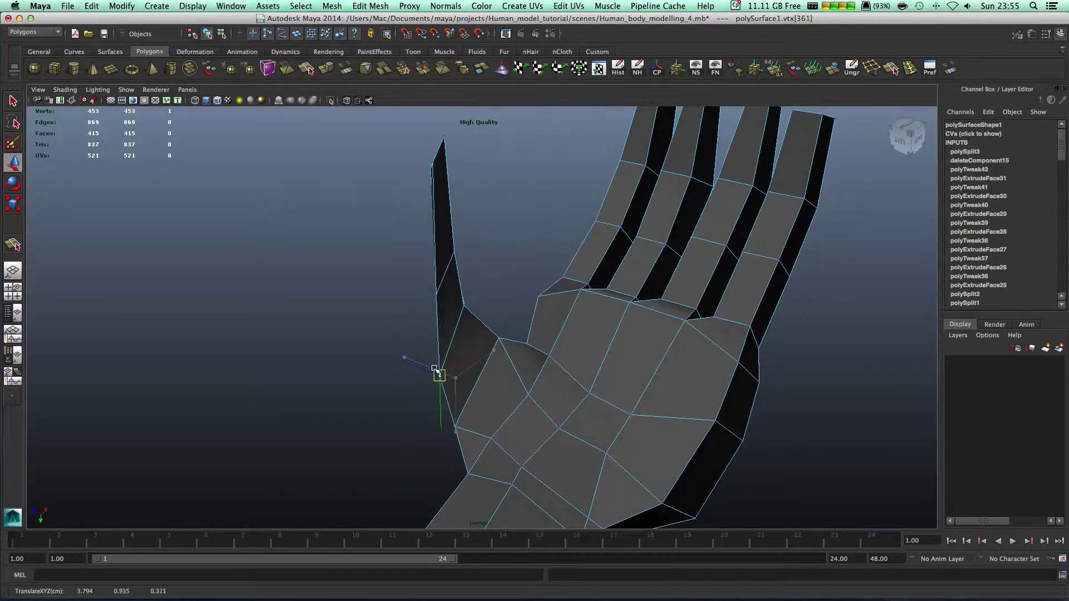
left_click(431, 288)
left_click_drag(432, 288, 418, 291)
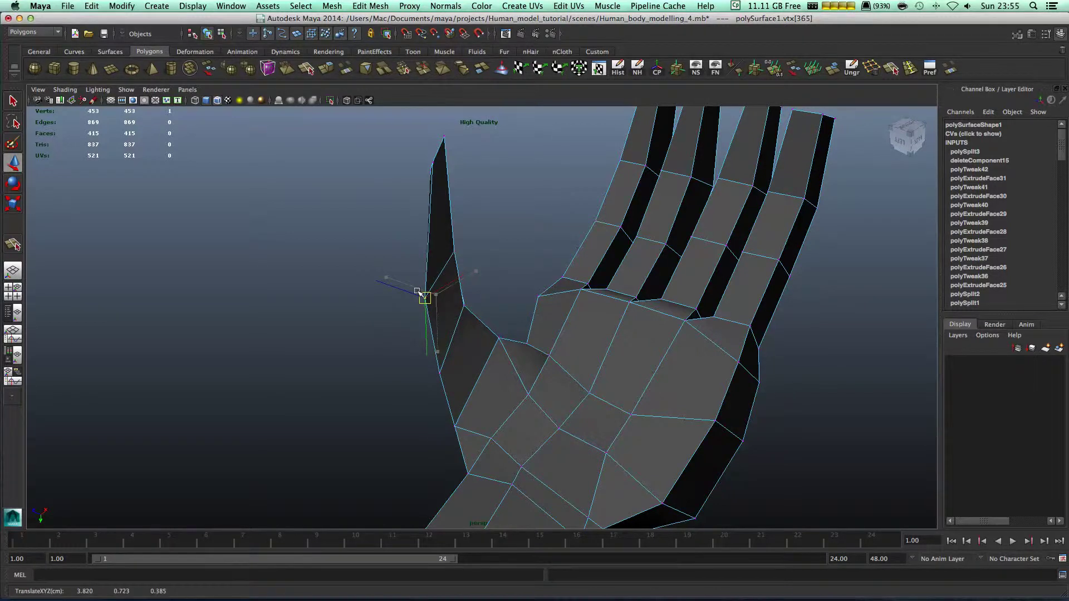
left_click(448, 247)
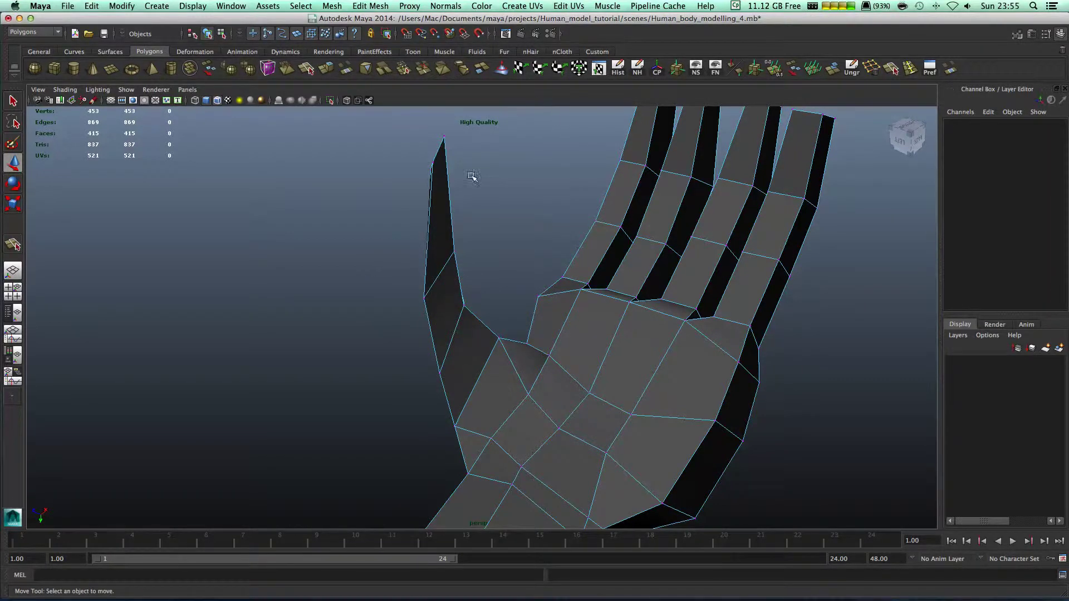
Rotate the vertices of the thumb tip to turn the end of the thumb relative to the fingers
left_click_drag(398, 120, 452, 148)
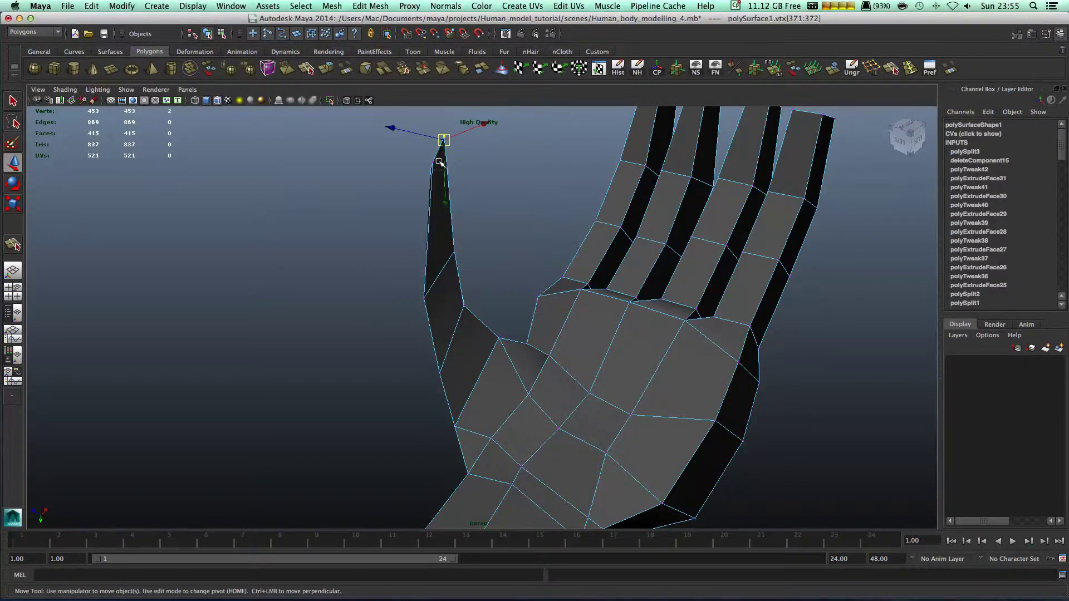
key("e")
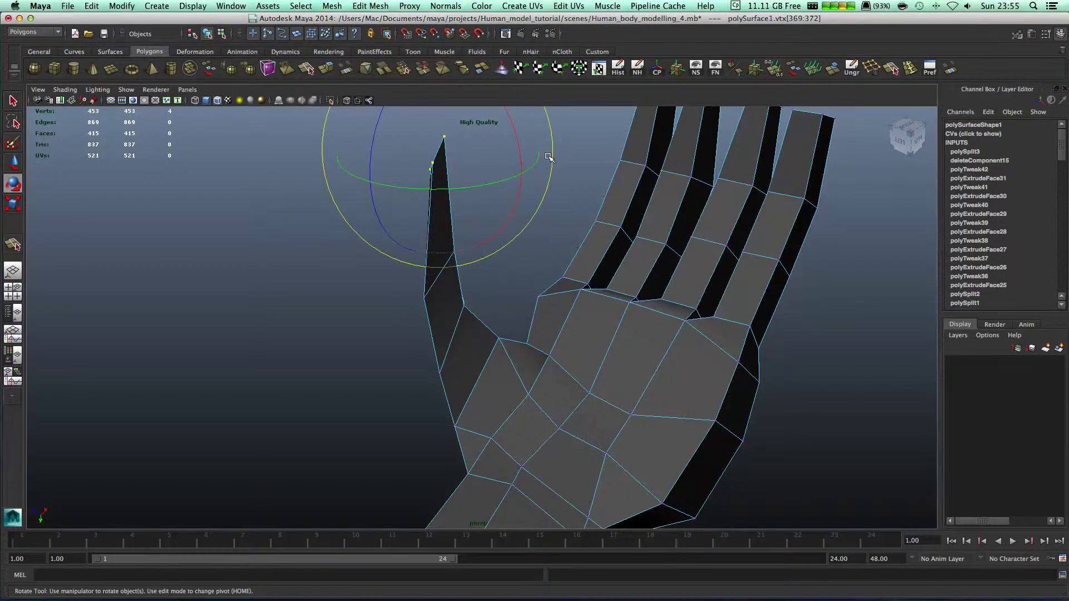
left_click_drag(545, 146, 596, 286)
left_click_drag(551, 329, 471, 327, "alt")
Move the vertices around the thumb's middle joint to line them up with the rotated tip
right_click_drag(472, 328, 428, 326)
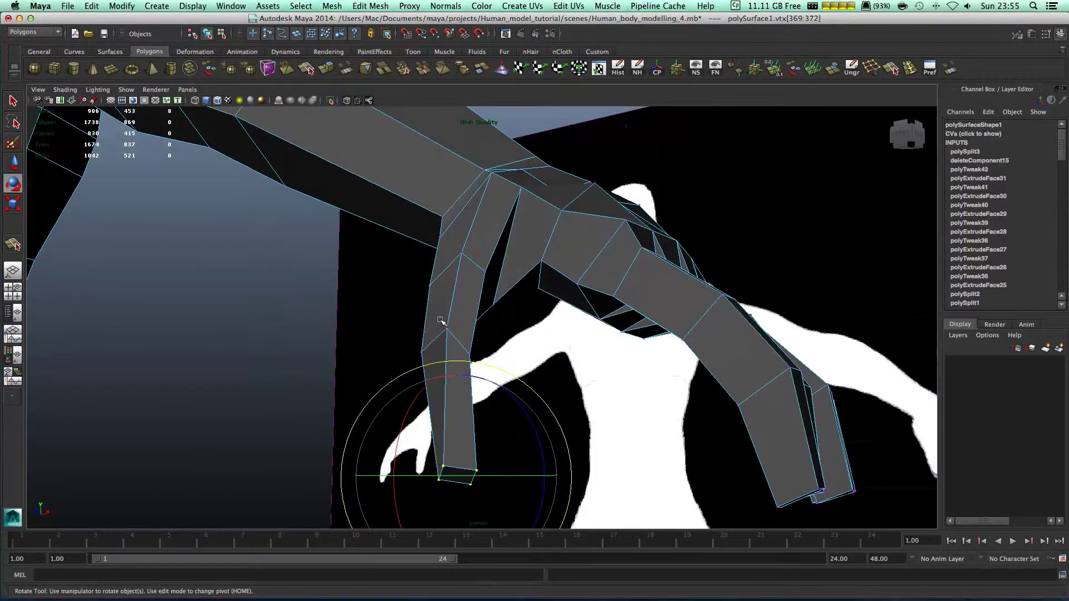
left_click(427, 333)
key("w")
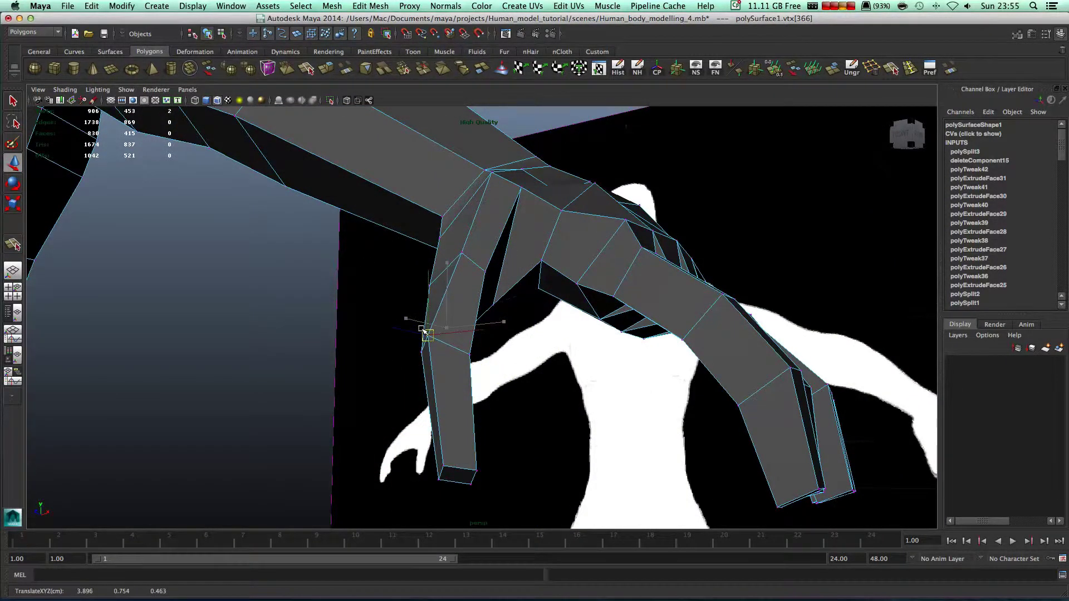
left_click_drag(429, 333, 590, 349, "alt")
left_click_drag(456, 335, 475, 333)
left_click_drag(422, 311, 467, 332, "alt")
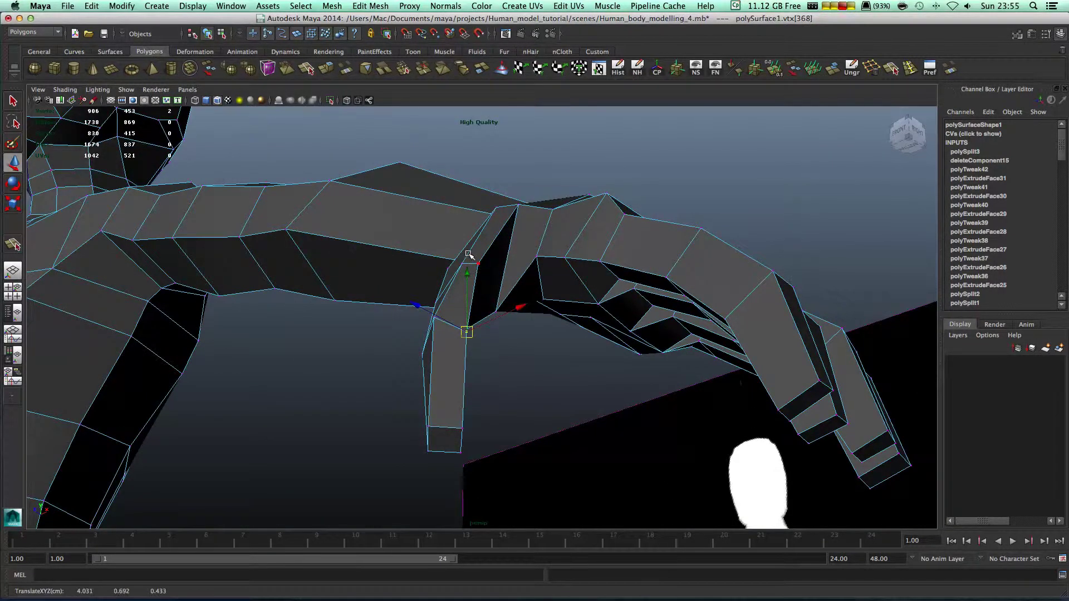
left_click(478, 263)
Check the hand in smooth preview and adjust the vertex at the index finger's base facing the thumb
left_click_drag(529, 287, 480, 338, "alt")
key("3")
key("1")
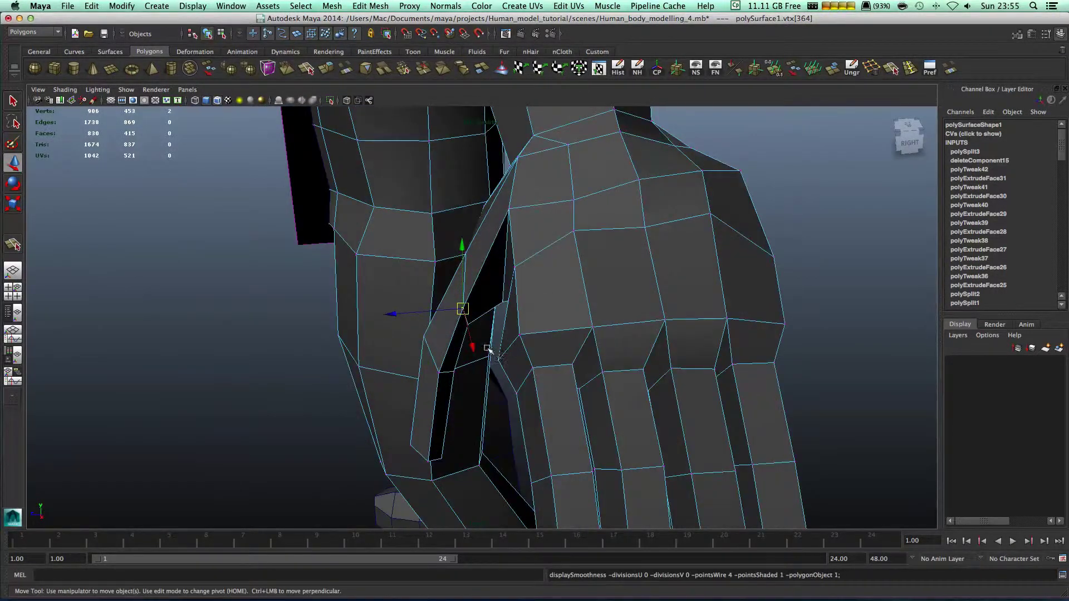
left_click(502, 352)
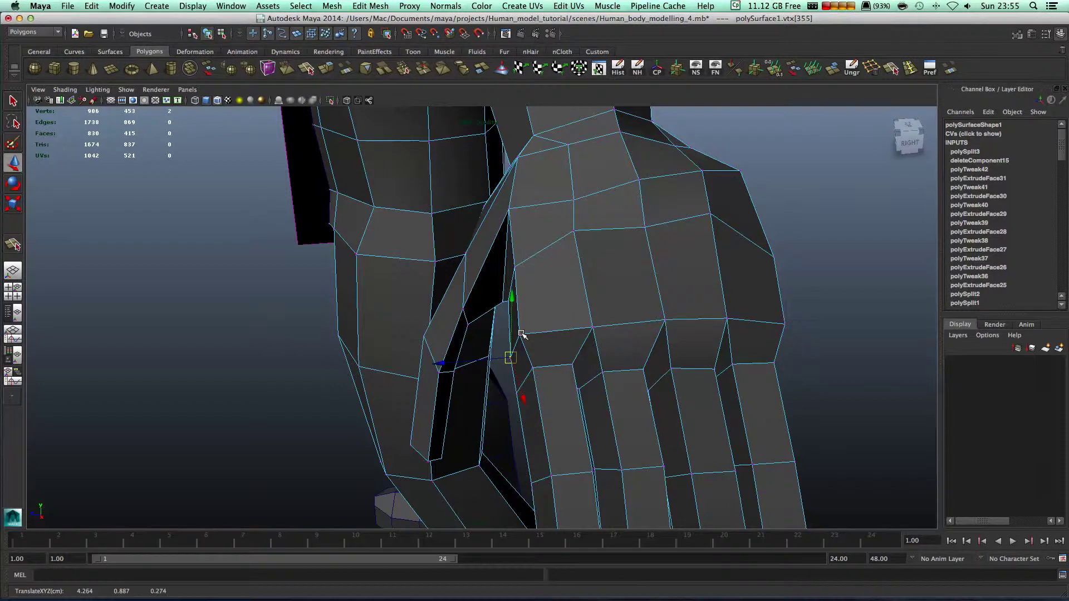
left_click_drag(522, 334, 446, 278, "alt")
Reposition the vertices on the inner side of the thumb around its middle joint
left_click(432, 266)
left_click(434, 271)
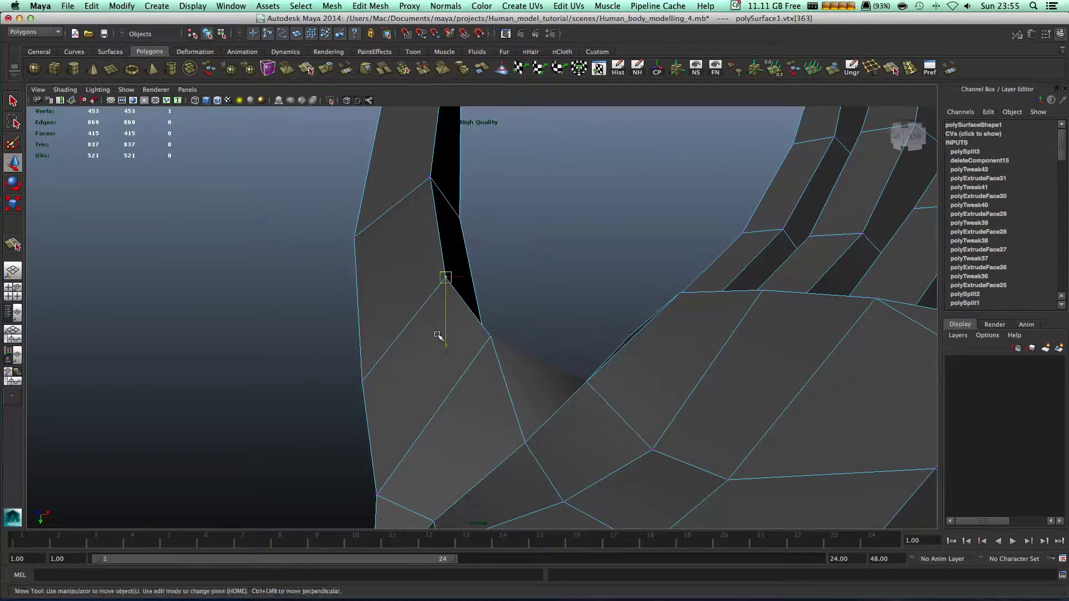
left_click_drag(437, 336, 417, 241)
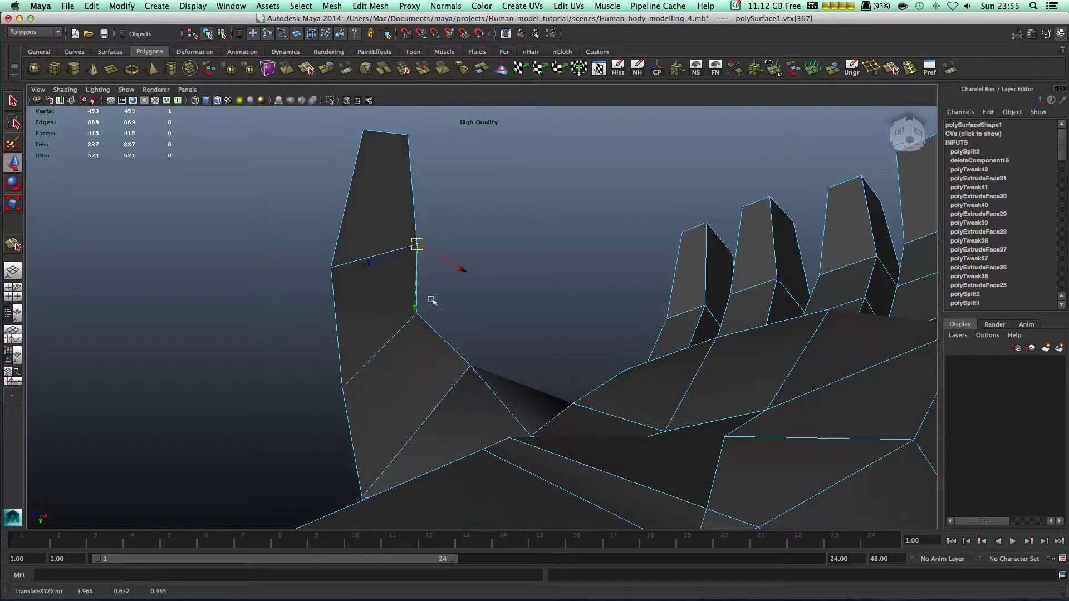
Move the outer thumb base vertices outward and adjust the web vertices on the palm side to thicken the thumb
left_click_drag(433, 299, 392, 380, "alt")
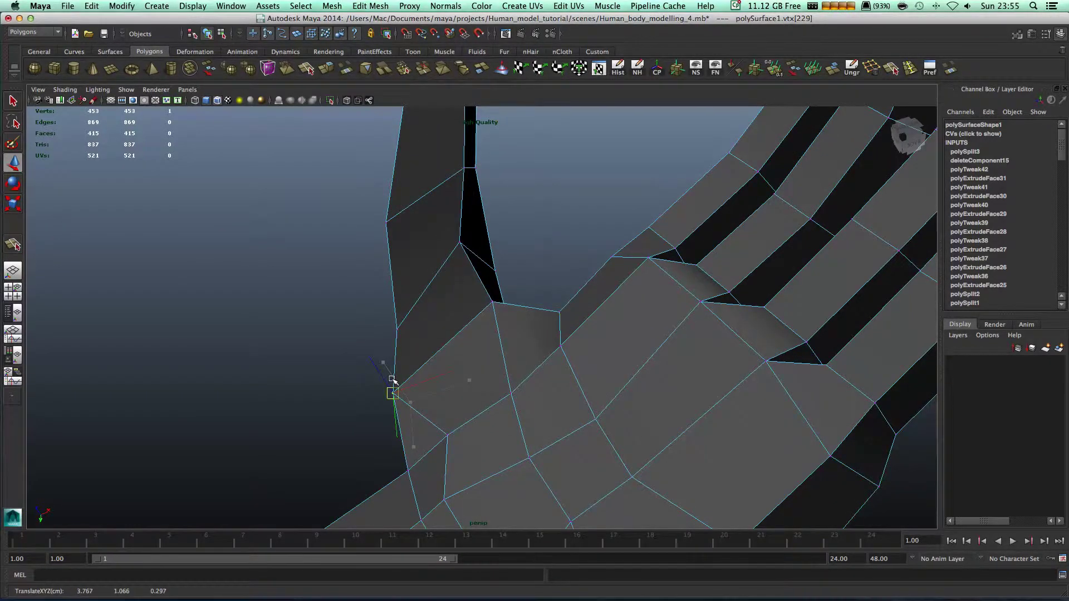
left_click(394, 326)
left_click_drag(394, 327, 376, 316)
mouse_move(488, 300)
left_mouse_down()
mouse_move(490, 318)
mouse_move(497, 311)
left_mouse_up()
left_click(460, 240)
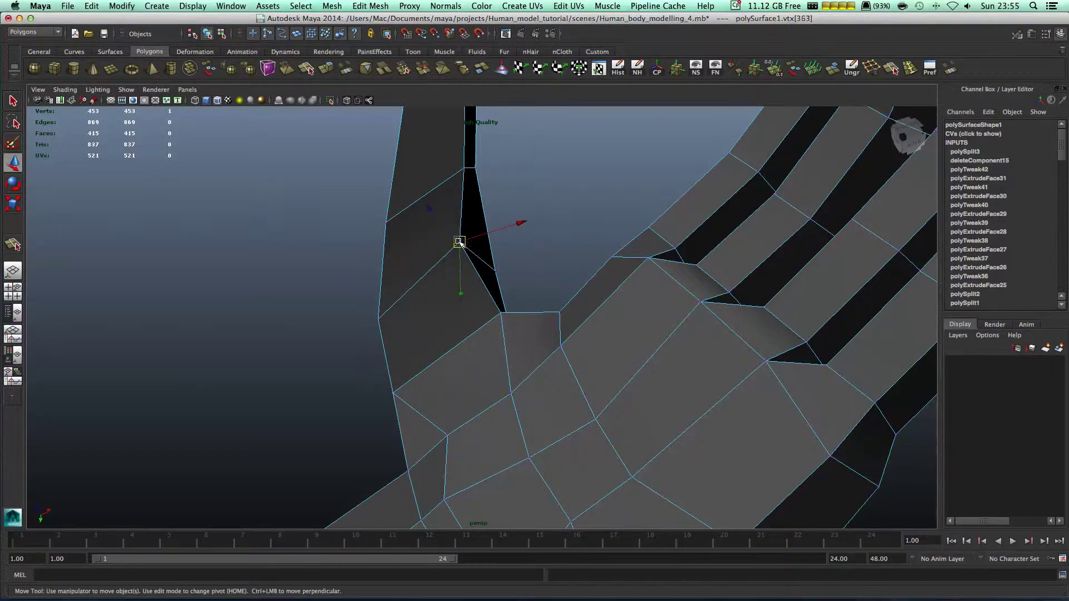
left_click_drag(459, 240, 541, 258)
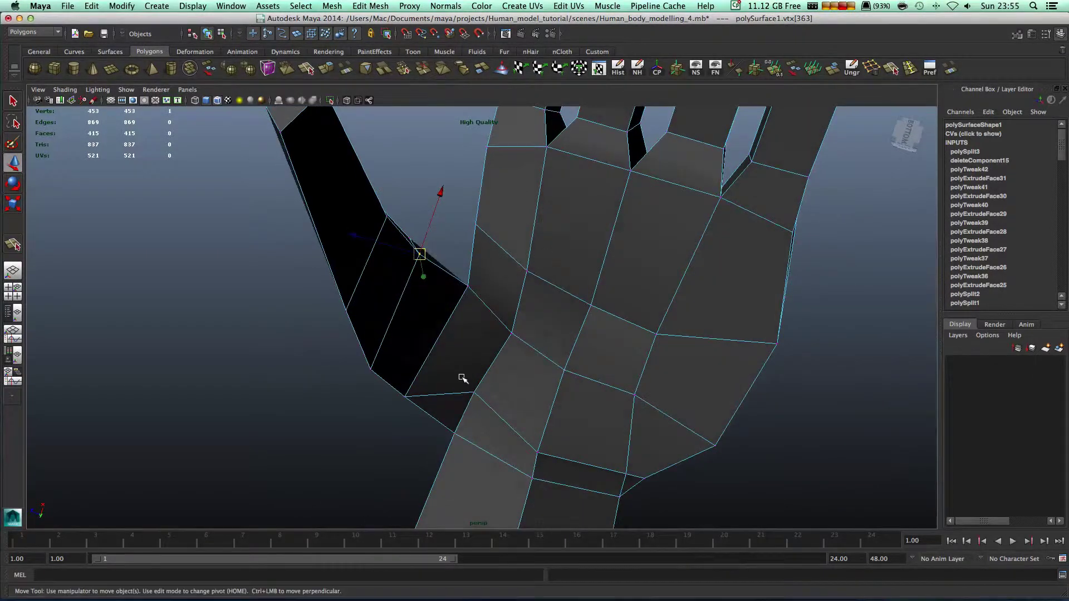
Examine the hand from several angles in smoothed and unsmoothed display
left_click(472, 384, "shift")
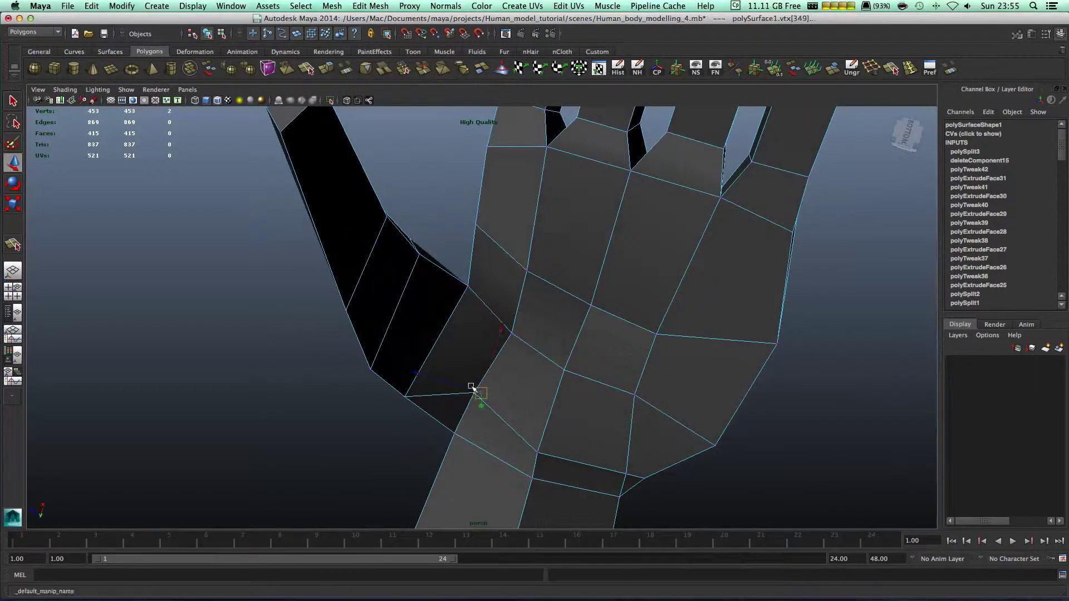
left_click(357, 413)
left_click_drag(357, 413, 569, 356, "alt")
key("3")
scroll(546, 344, "down", 4)
scroll(546, 344, "down", 3)
key("1")
scroll(569, 357, "down", 2)
left_click_drag(621, 326, 626, 299, "alt")
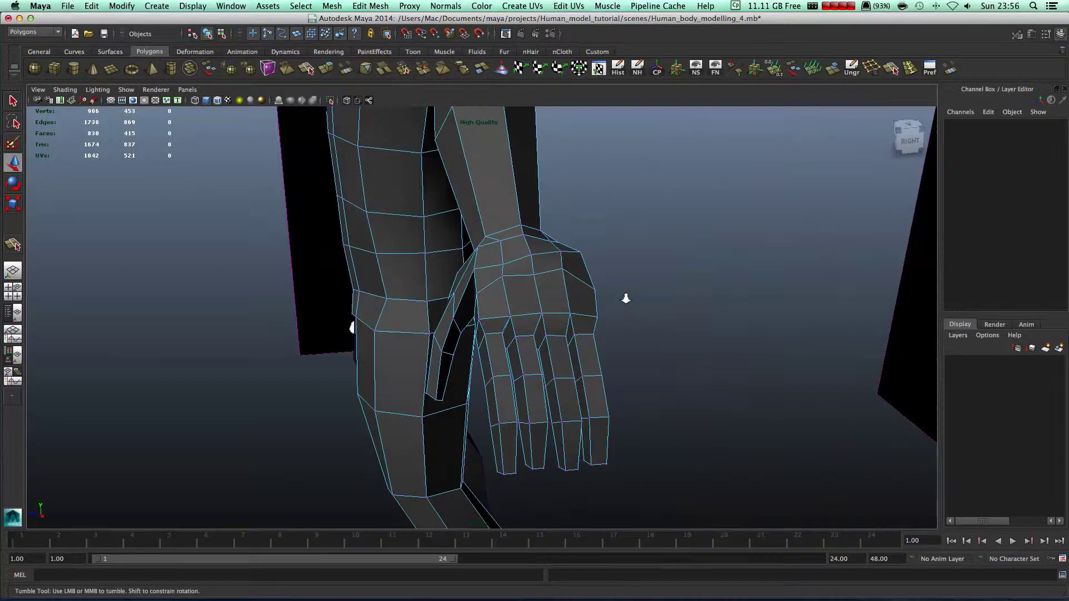
scroll(560, 247, "up", 3)
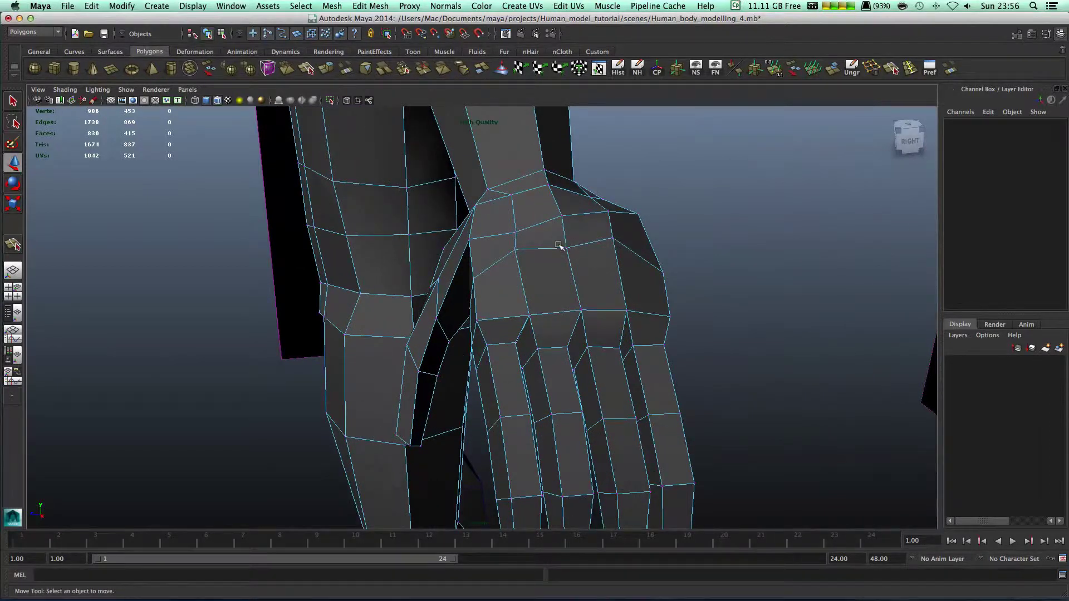
Try raising the middle vertex on the back of the hand toward the wrist
left_click(560, 241)
left_click_drag(563, 178, 570, 162)
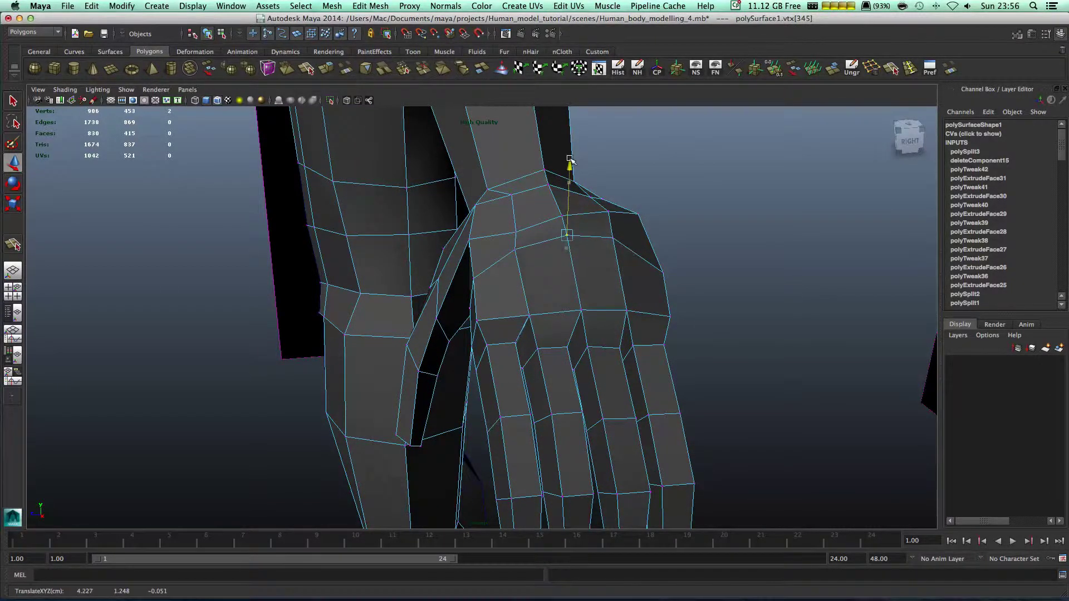
scroll(597, 289, "down", 6)
left_click_drag(585, 310, 532, 302, "alt")
right_click_drag(528, 303, 577, 274)
left_click(571, 306)
Undo the last vertex move on the back of the hand
scroll(571, 310, "down", 8)
left_click_drag(530, 327, 437, 358, "alt")
scroll(434, 359, "up", 4)
scroll(435, 359, "up", 1)
scroll(537, 357, "up", 3)
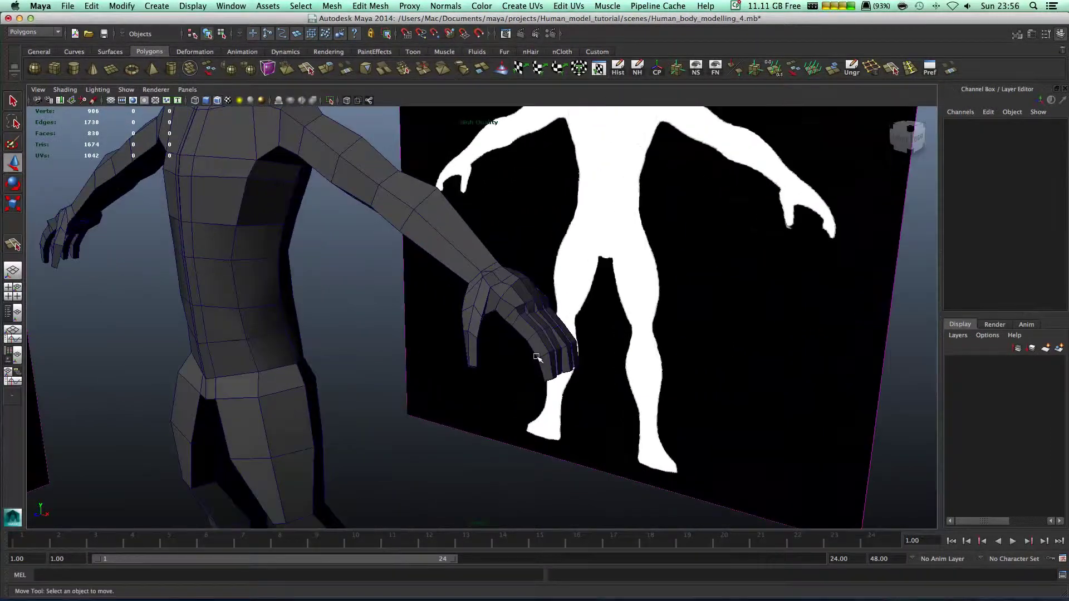
key("ctrl+z")
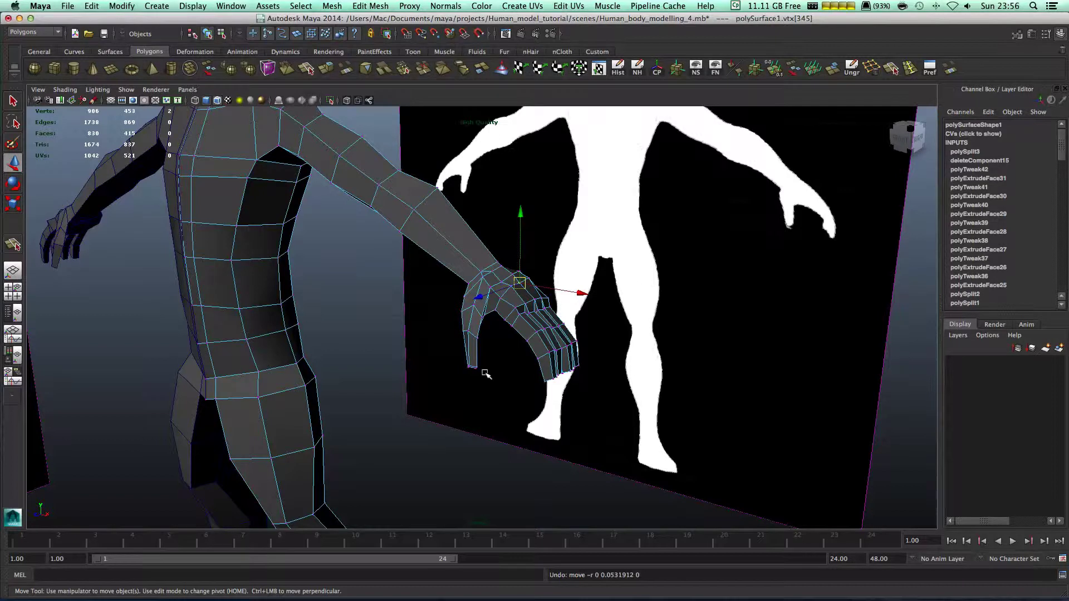
Deselect the hand vertex and return the body mesh to object mode
left_click_drag(487, 375, 412, 382, "alt")
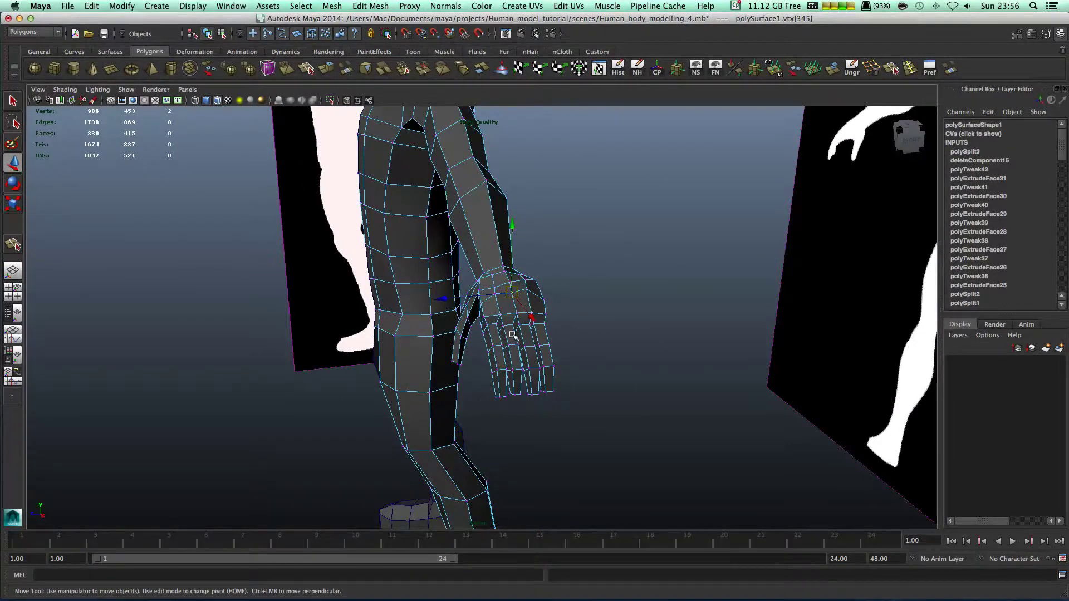
left_click(613, 350)
left_click_drag(612, 349, 520, 306, "alt")
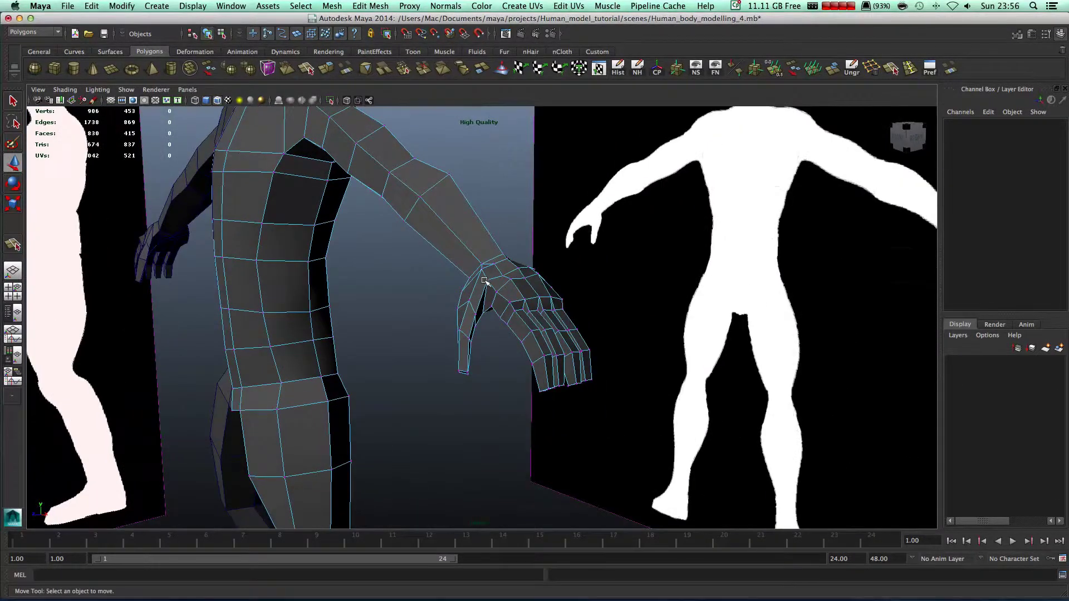
right_click_drag(488, 283, 523, 270)
scroll(501, 293, "down", 3)
scroll(503, 295, "up", 5)
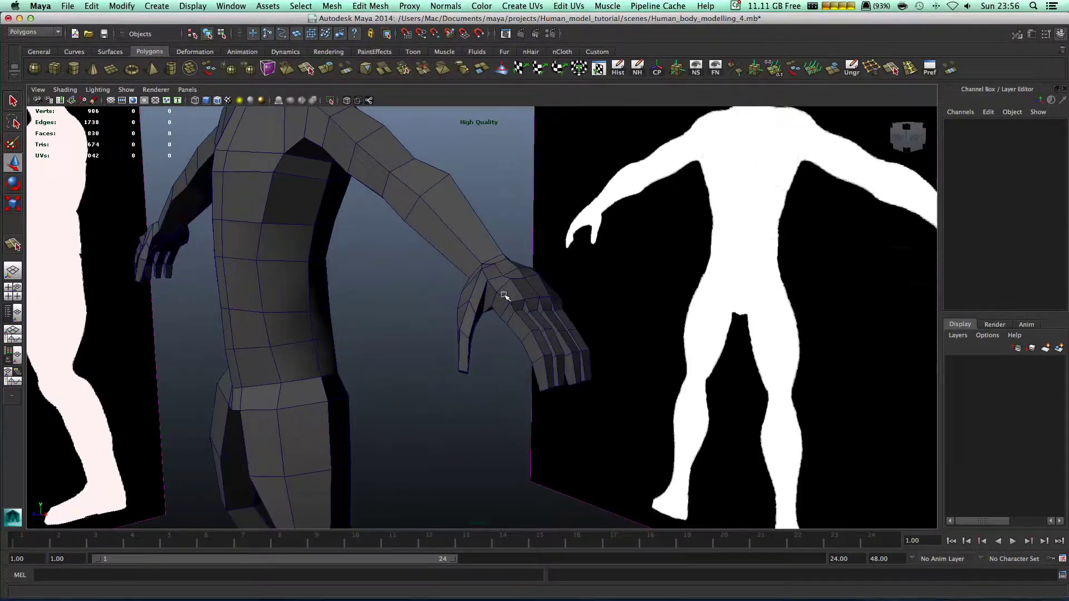
Examine the hand and arm from several angles in proportion to the torso and head
left_click_drag(541, 313, 551, 278, "alt")
middle_click_drag(527, 269, 604, 383, "alt")
scroll(604, 383, "down", 4)
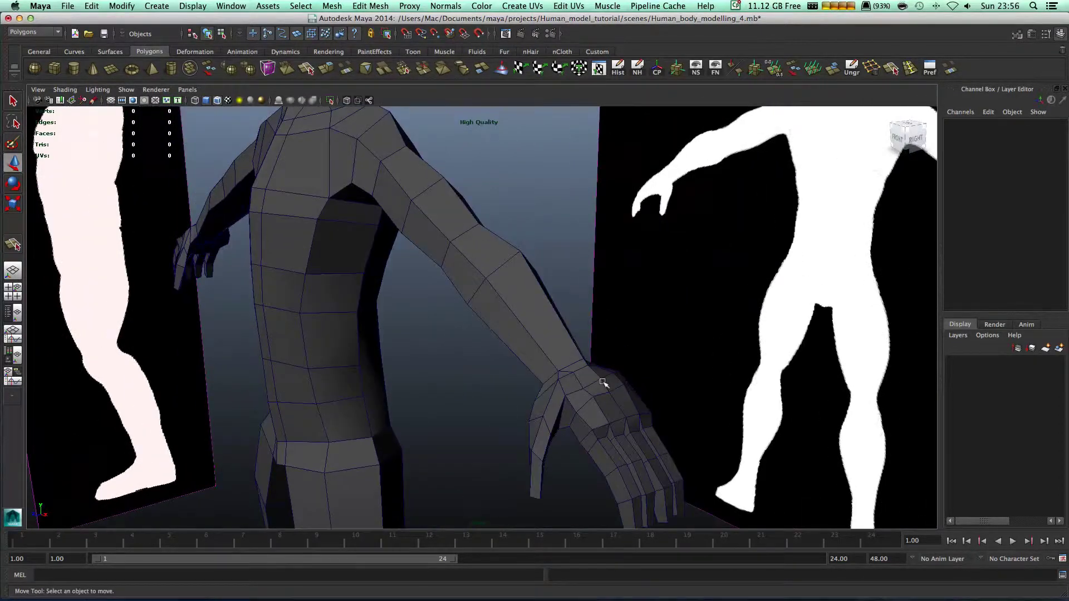
scroll(523, 347, "down", 1)
middle_click_drag(522, 347, 556, 394, "alt")
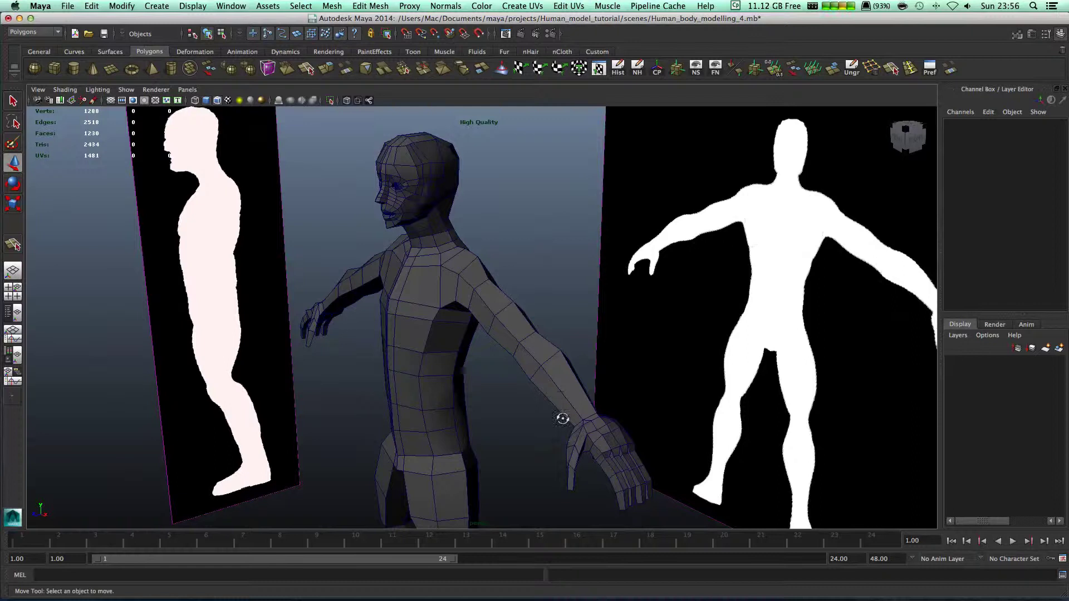
left_click_drag(563, 419, 591, 416, "alt")
scroll(591, 416, "up", 3)
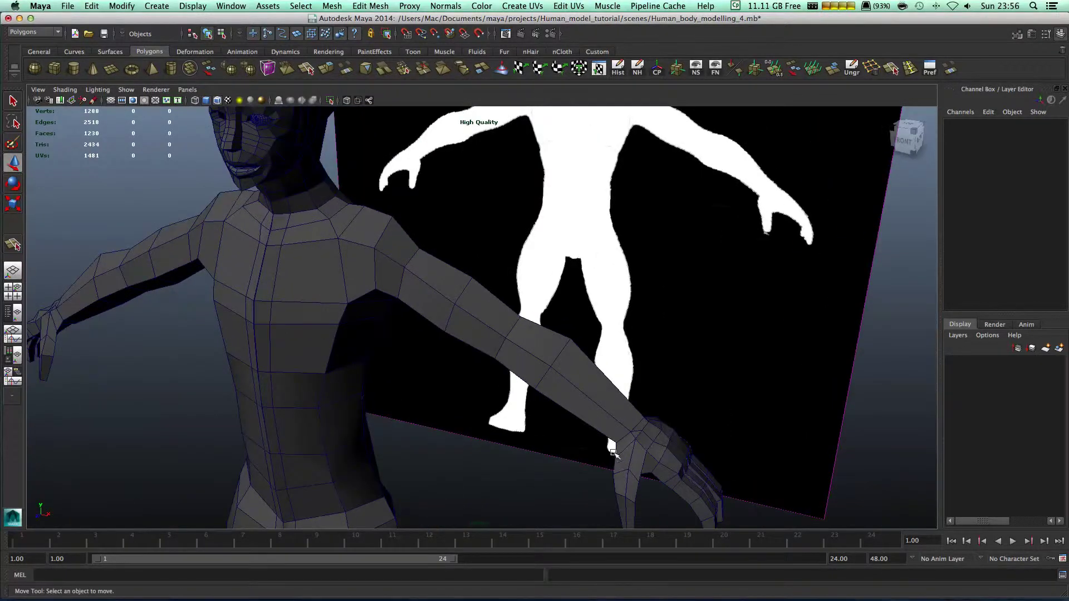
left_click_drag(593, 245, 748, 299, "alt")
left_click_drag(607, 322, 627, 332, "alt")
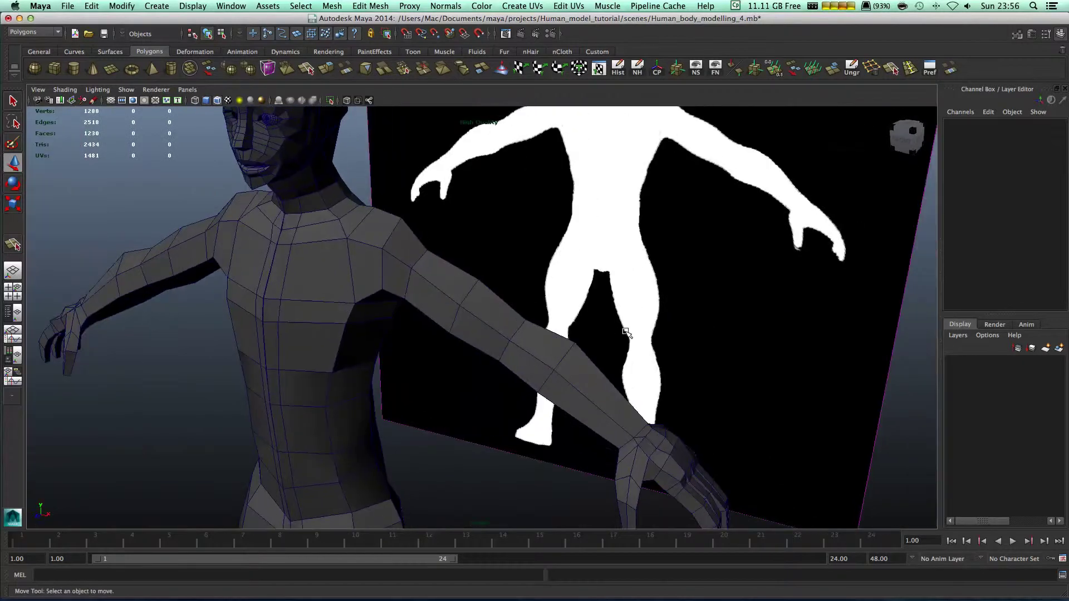